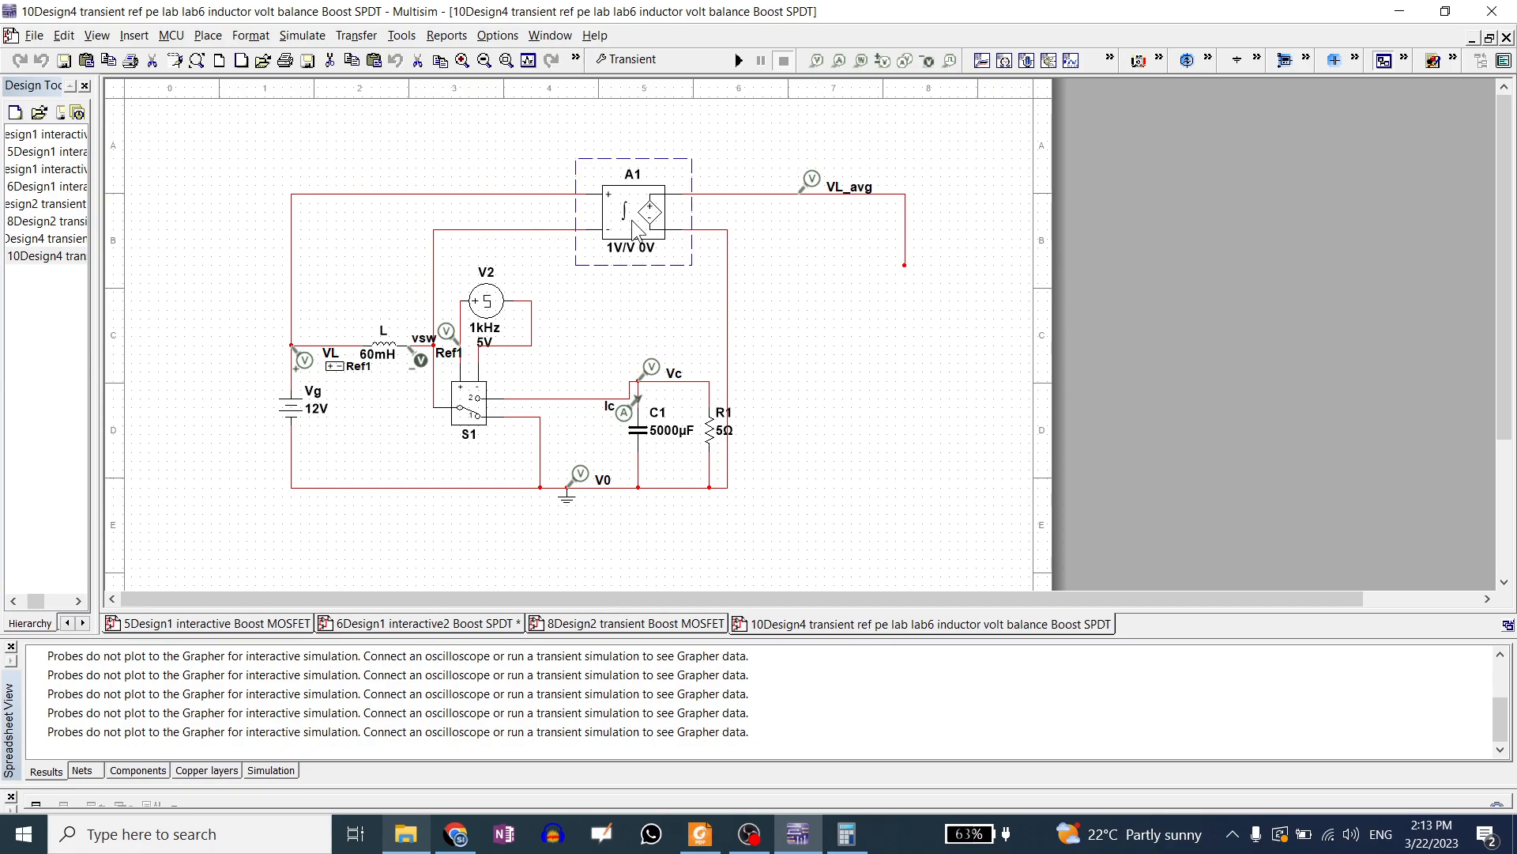
Review the value settings of voltage integrator A1 and the boost circuit's source, inductor, switch, capacitor and load resistor.
double_click(633, 223)
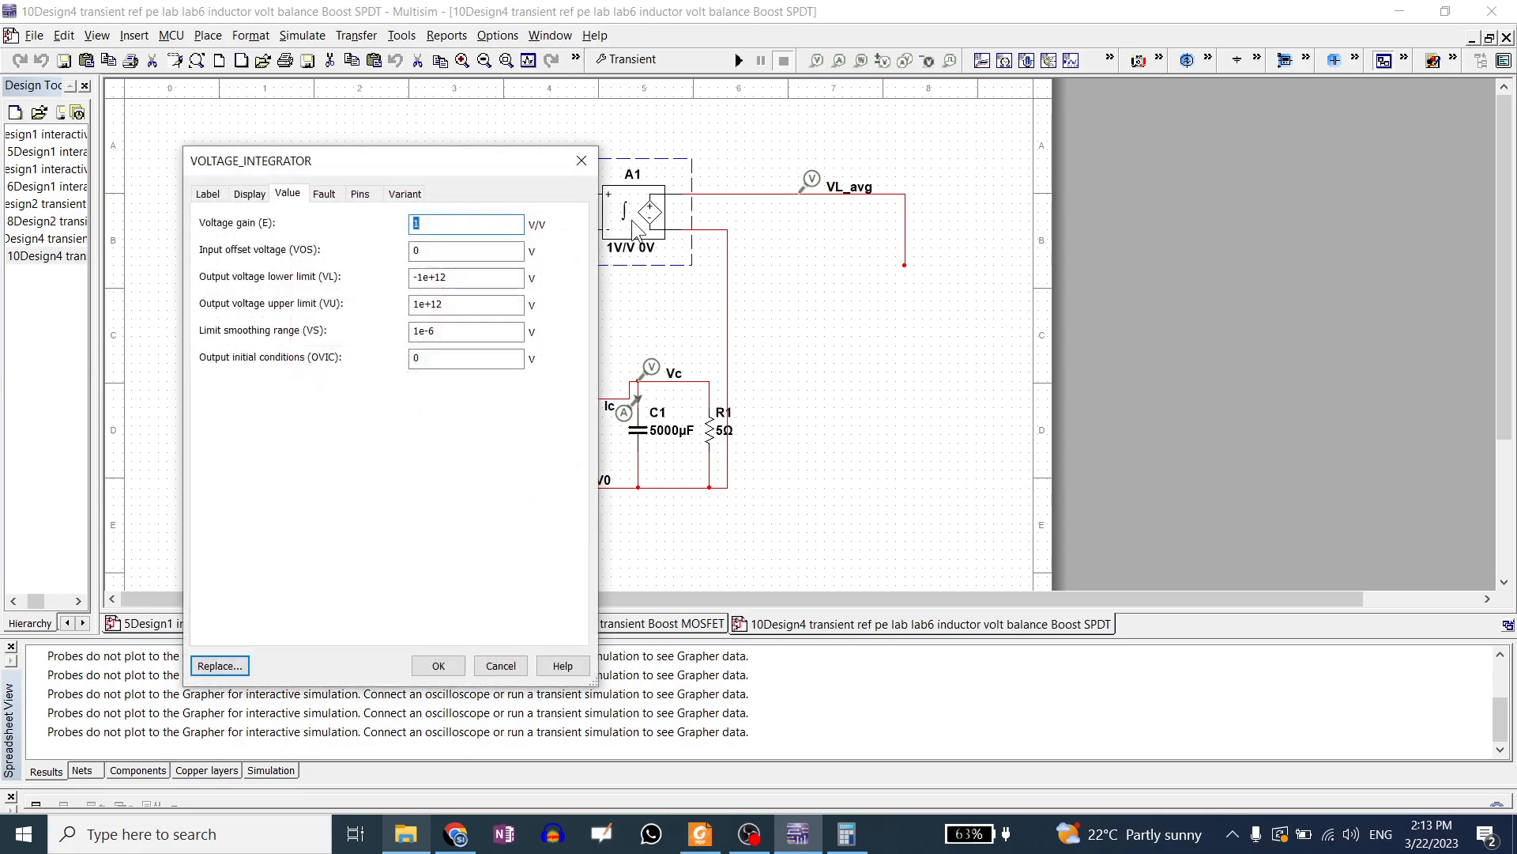
left_click(581, 161)
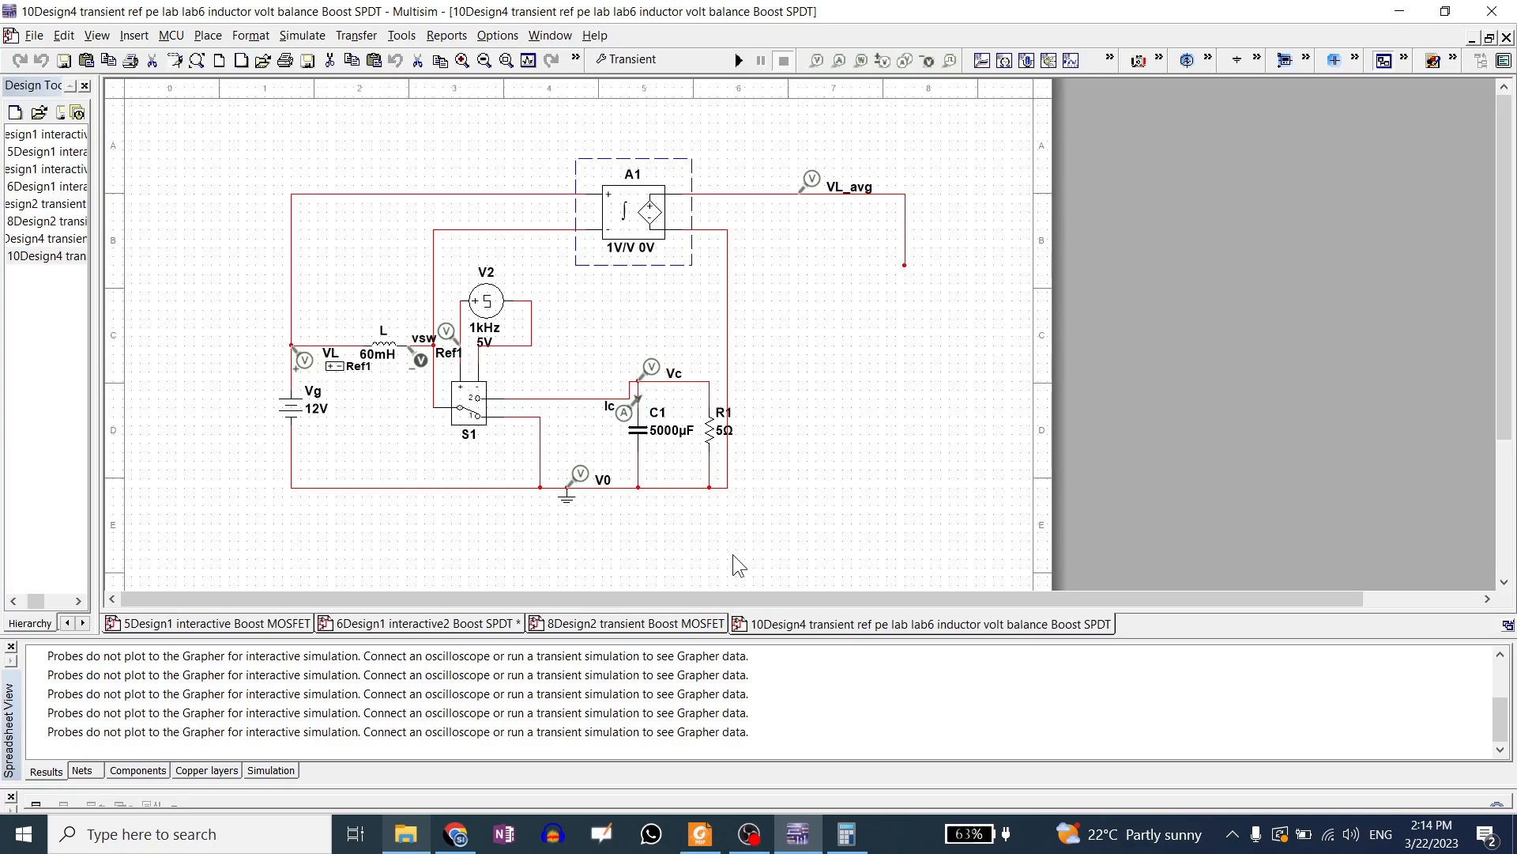
left_click(292, 411)
left_click(385, 356)
left_click(463, 409)
left_click(651, 441)
key("ctrl+c")
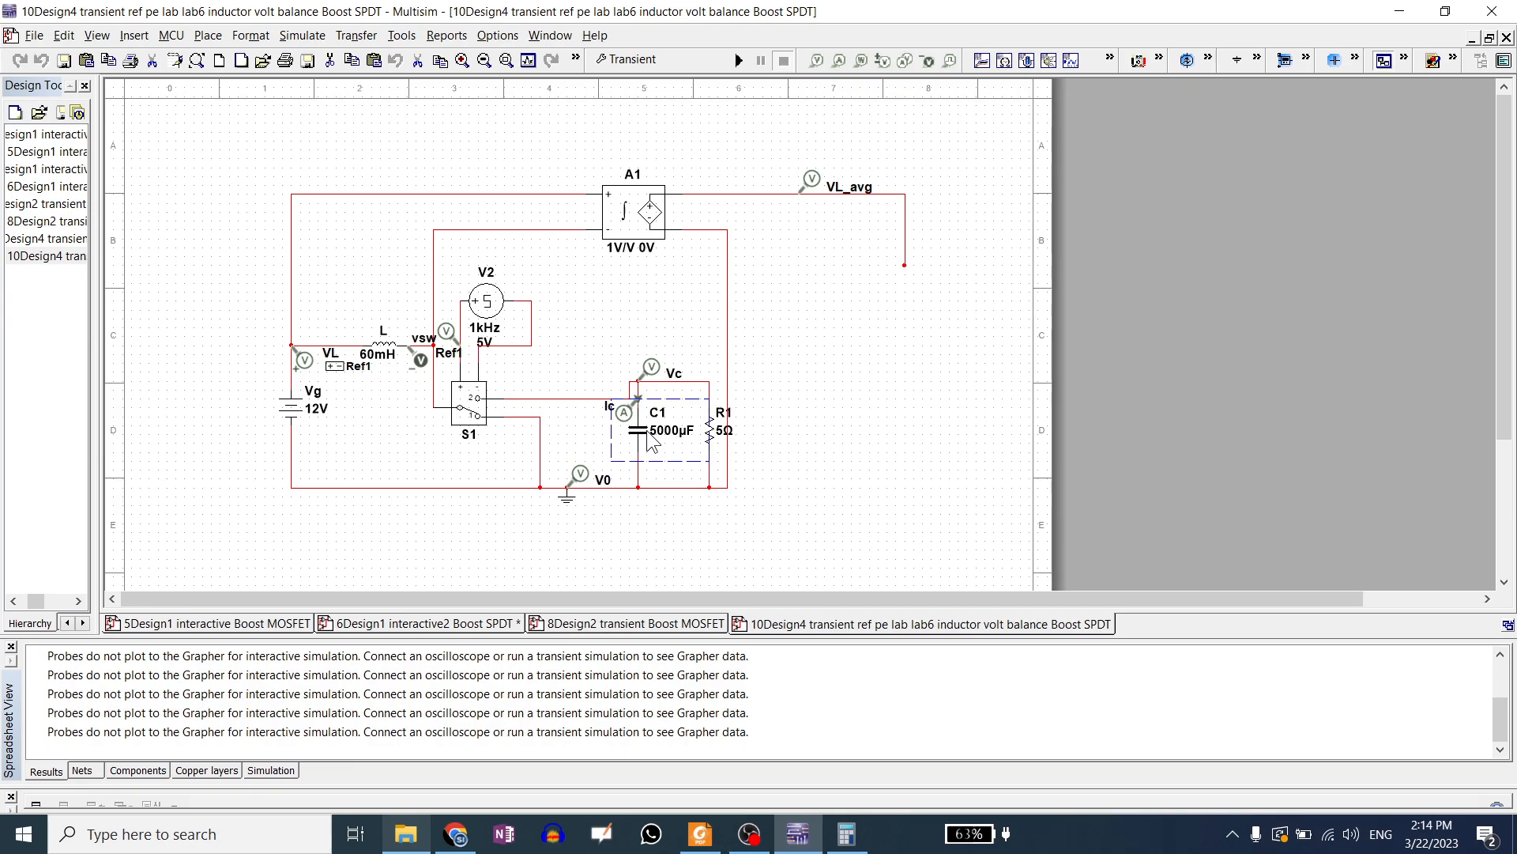
left_click(713, 437)
left_click(814, 421)
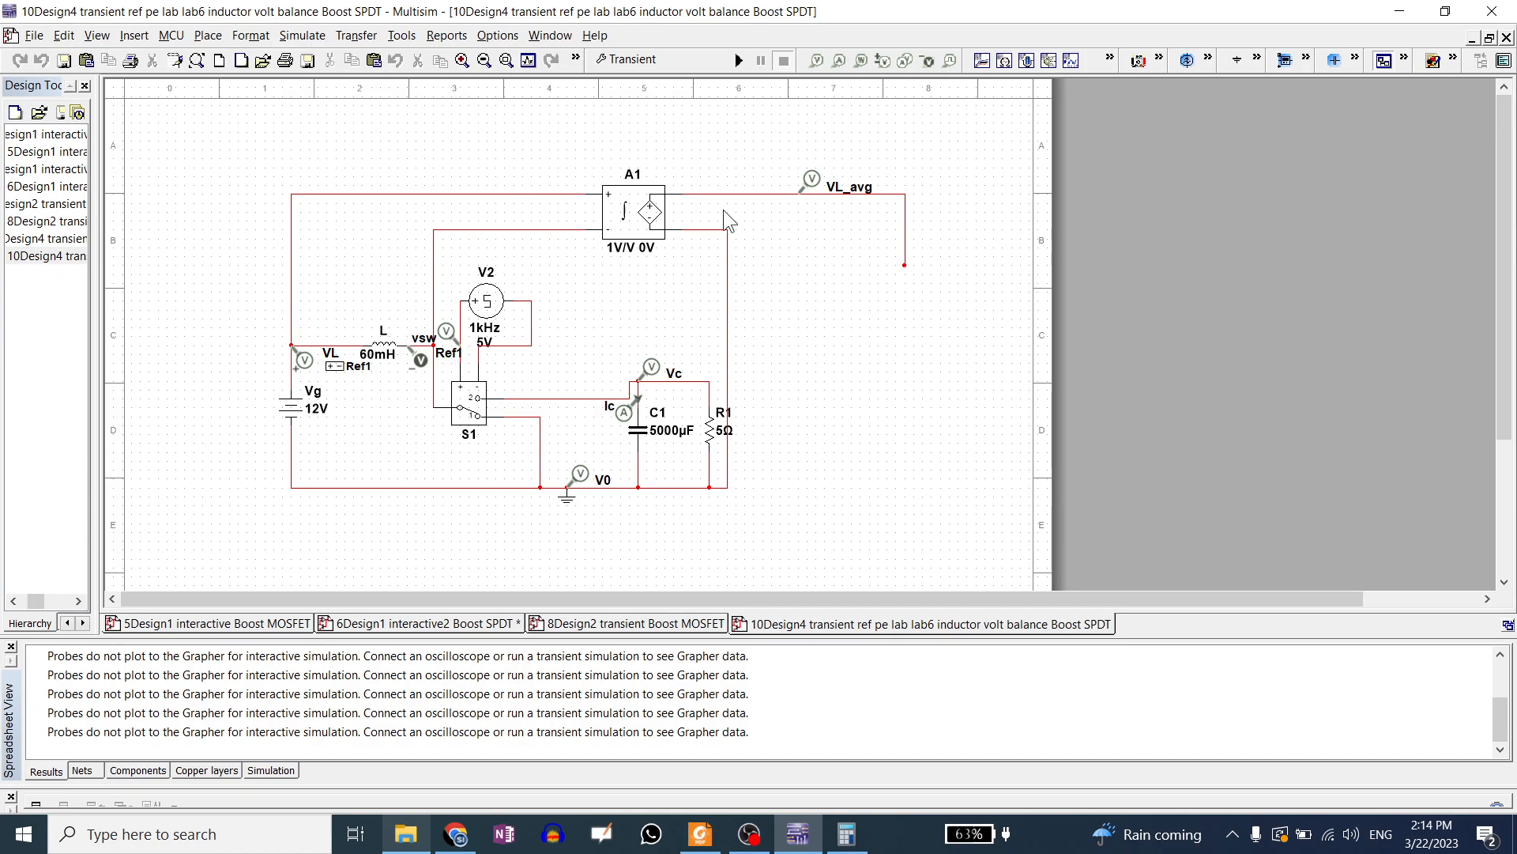
double_click(632, 214)
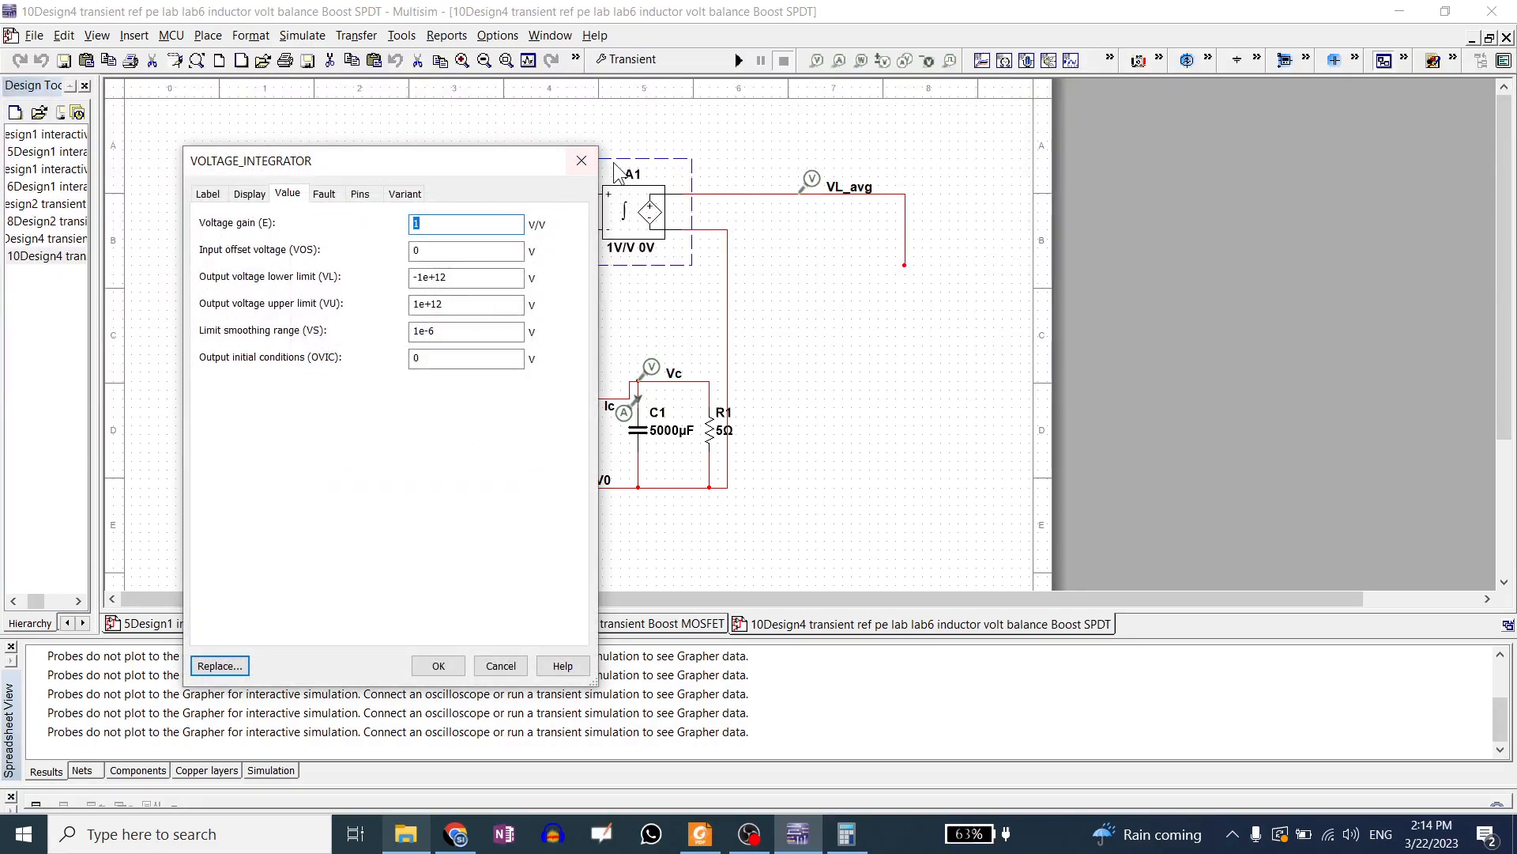
left_click(587, 158)
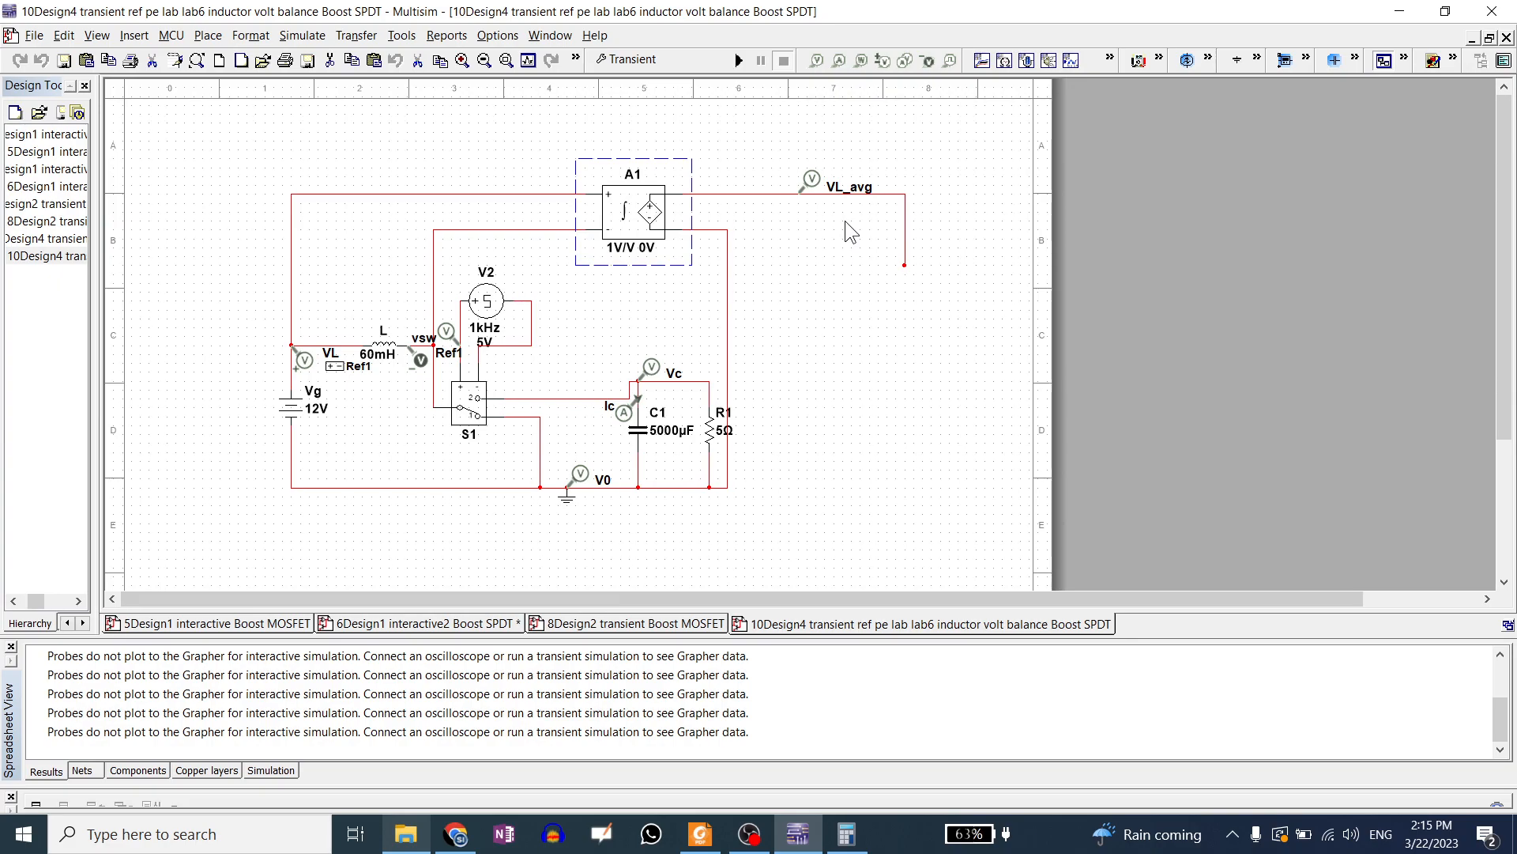
View the SPDT boost converter lab objectives in Chrome and check the transient analysis parameters back in Multisim.
left_click(456, 834)
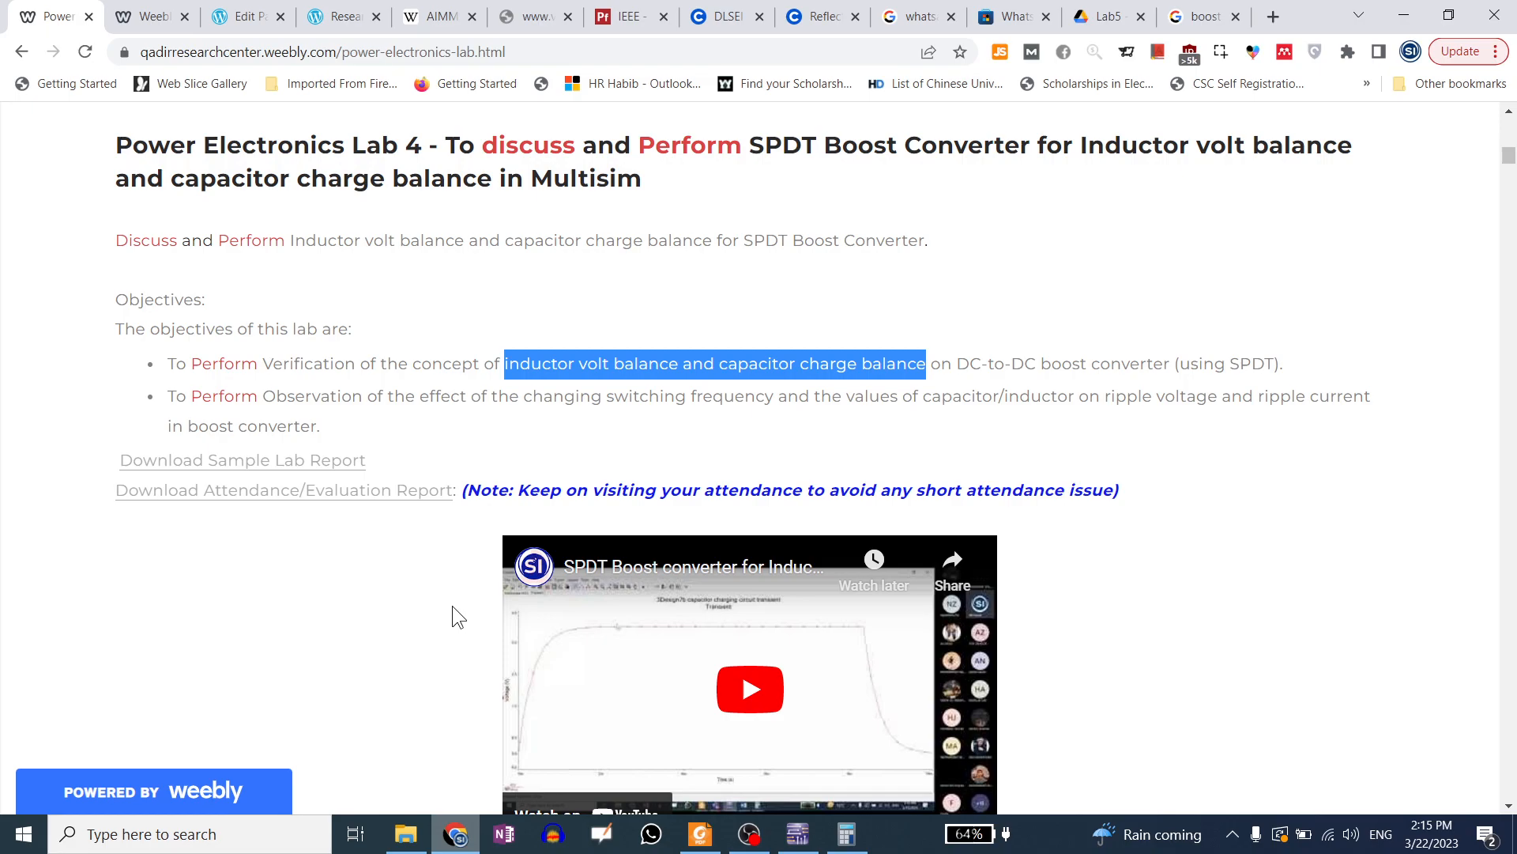
left_click(797, 834)
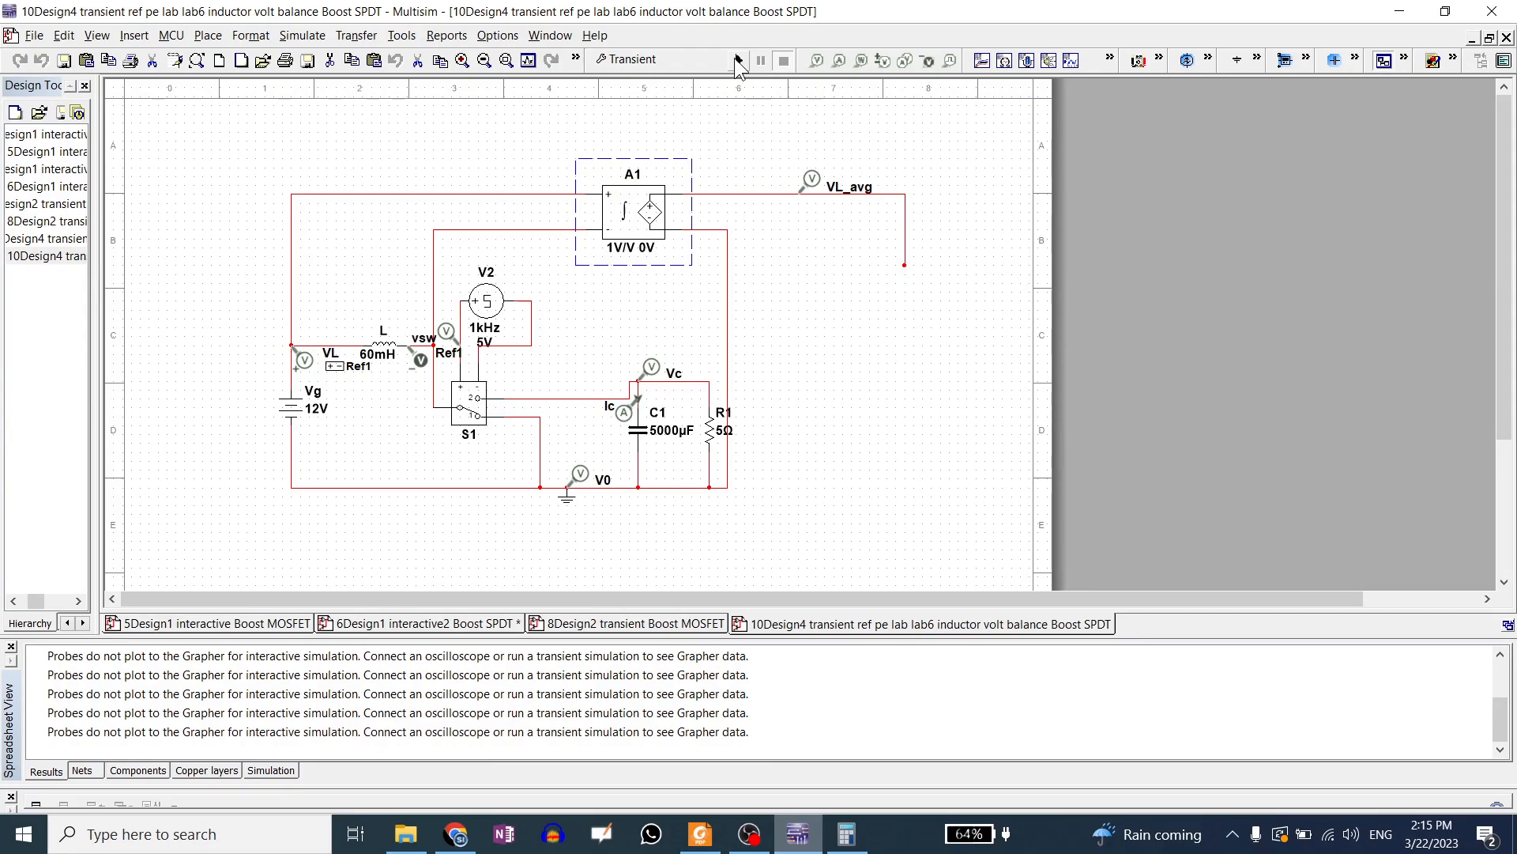
left_click(690, 63)
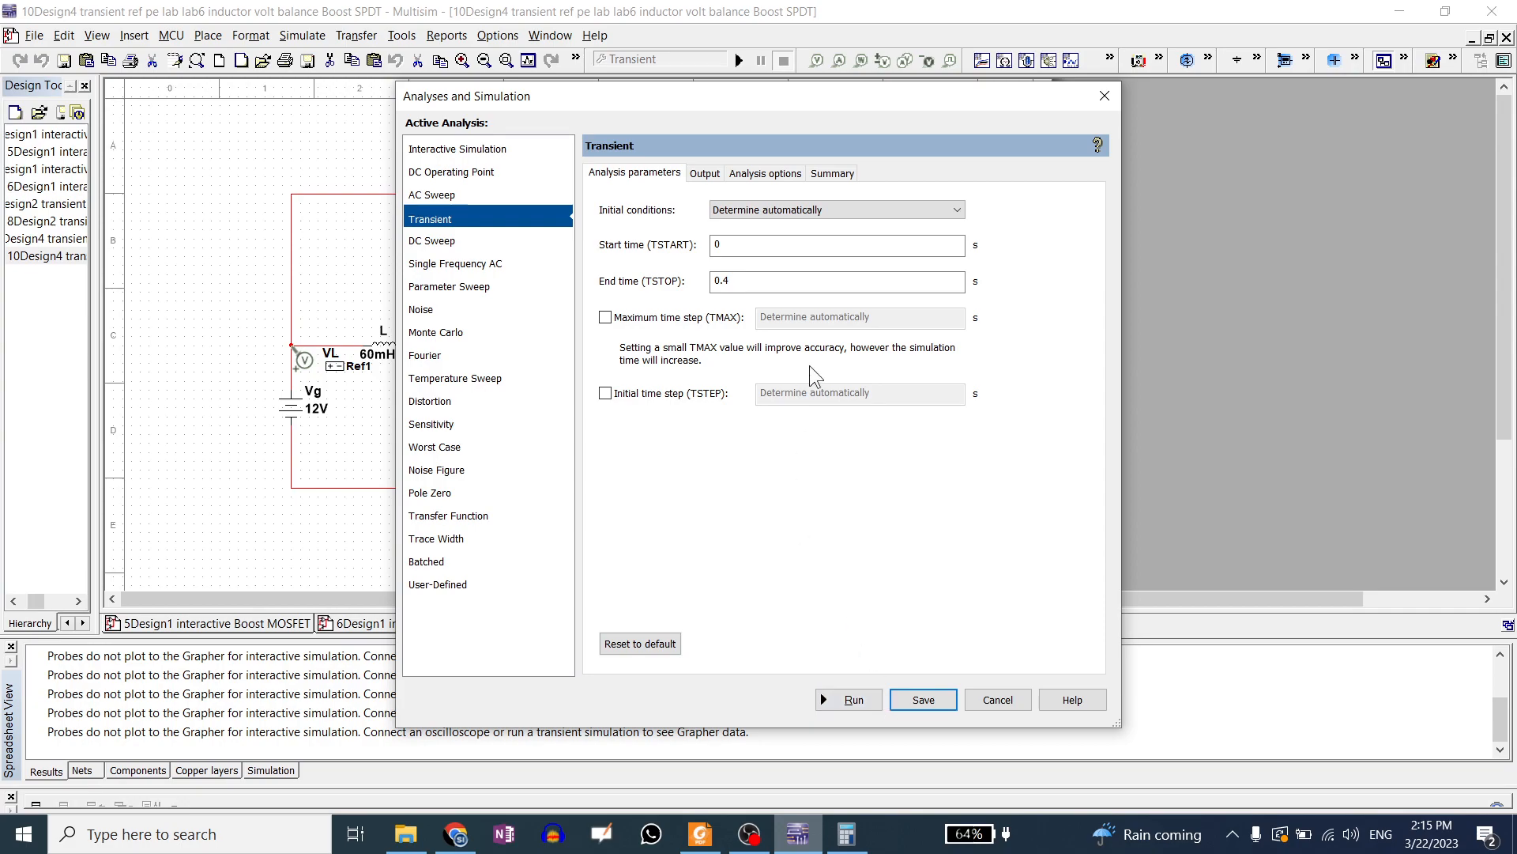
left_click(994, 698)
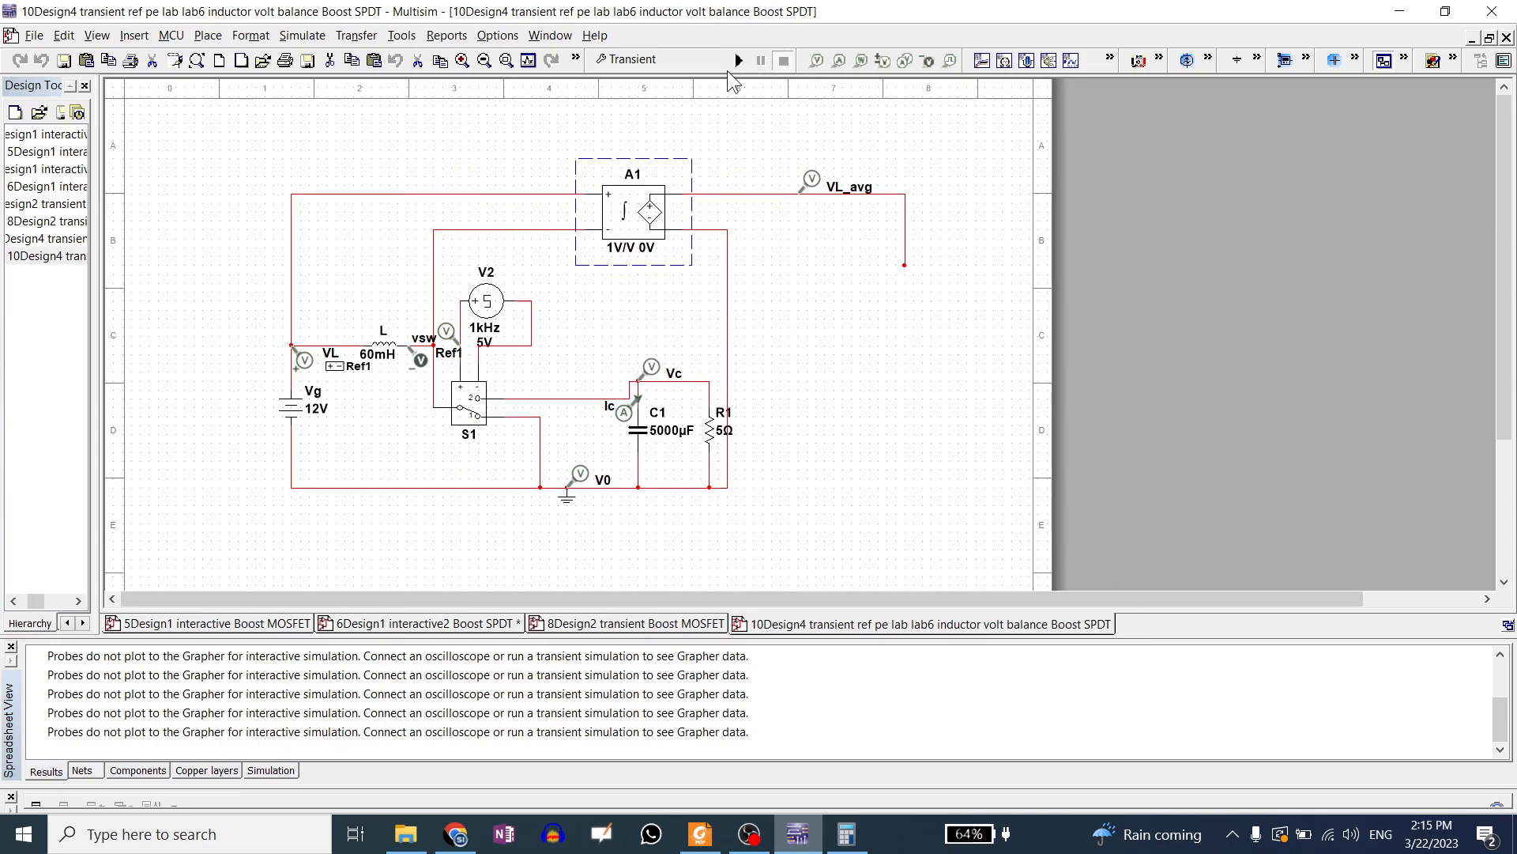
Run the transient simulation and close the cursor readout covering its graph.
left_click(738, 61)
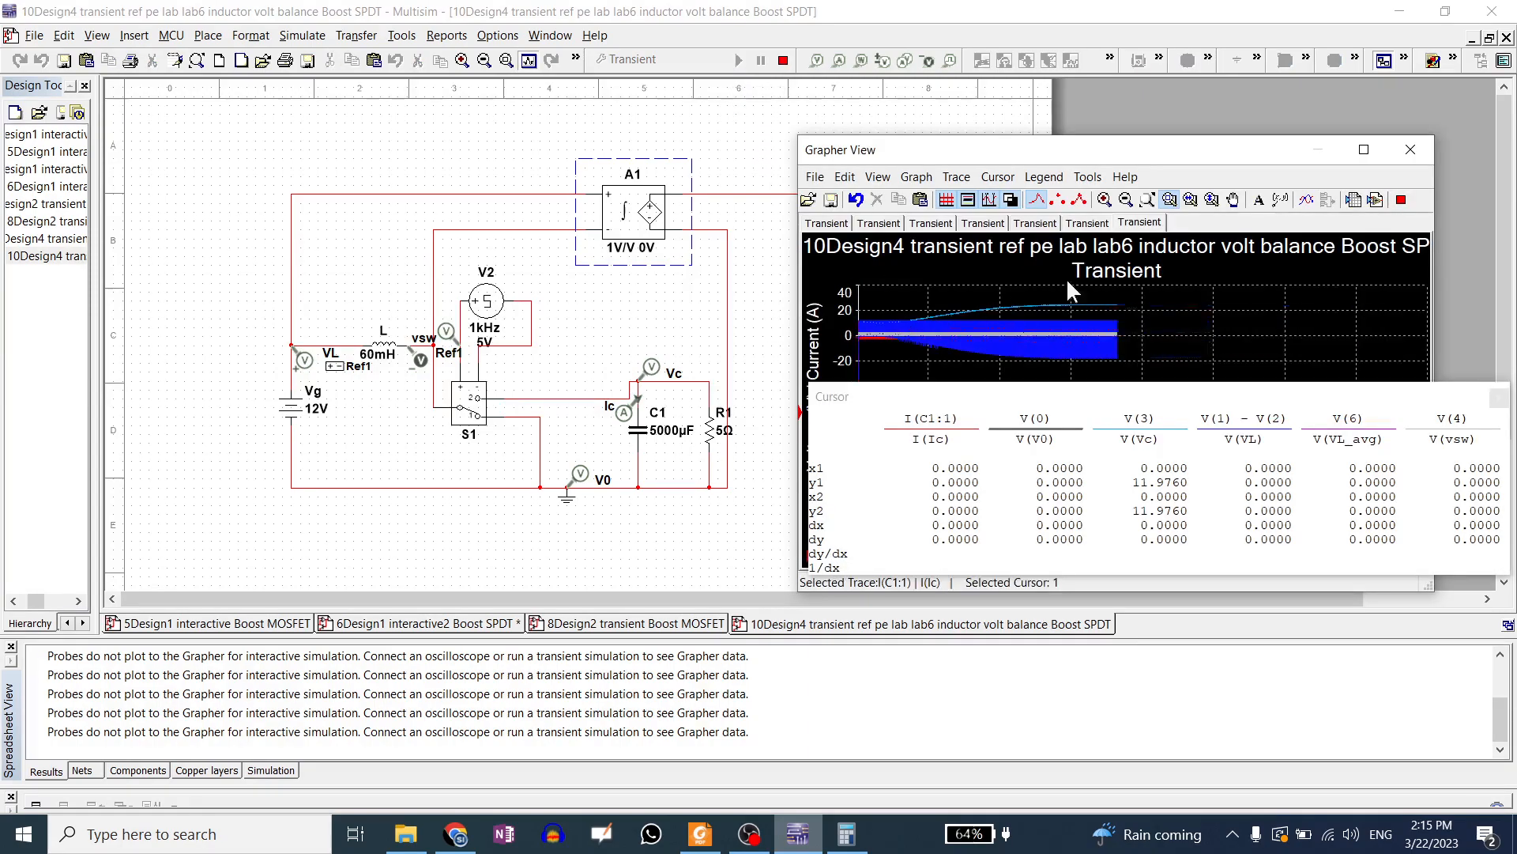
left_click_drag(1162, 150, 1138, 125)
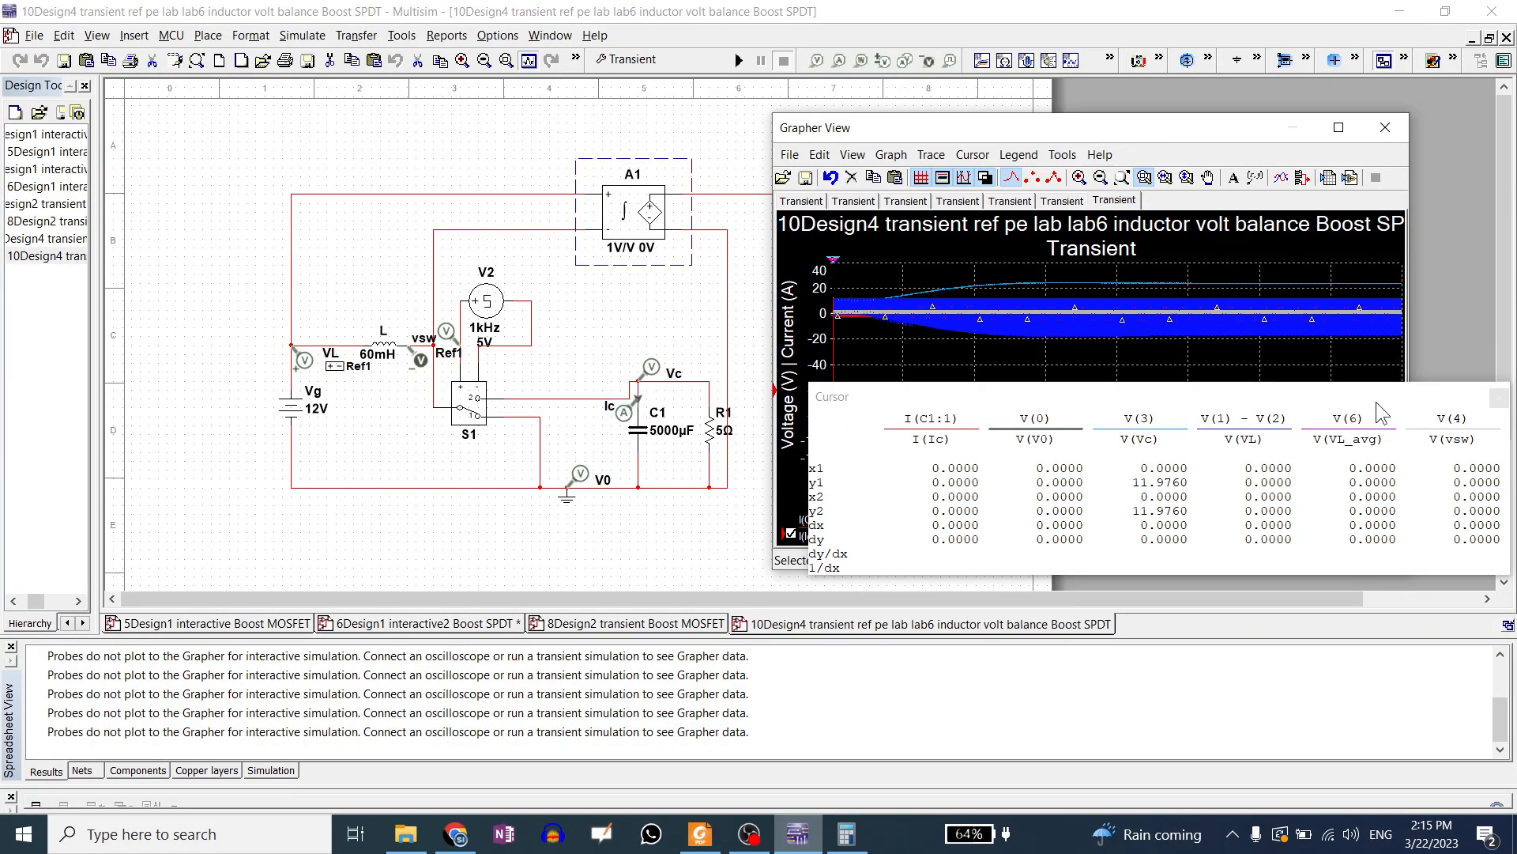
left_click(1499, 400)
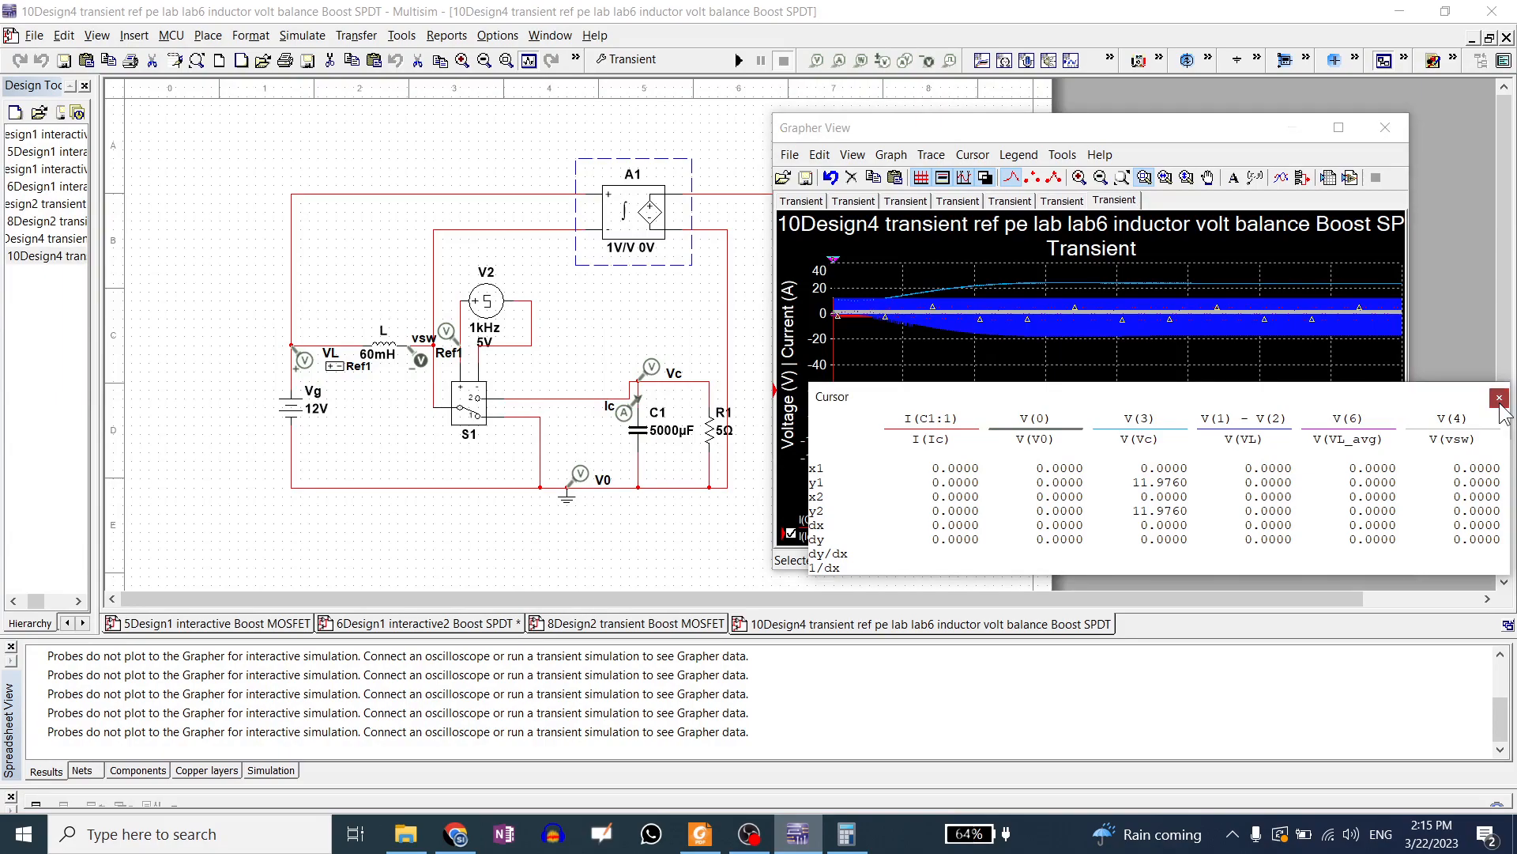
left_click(1500, 399)
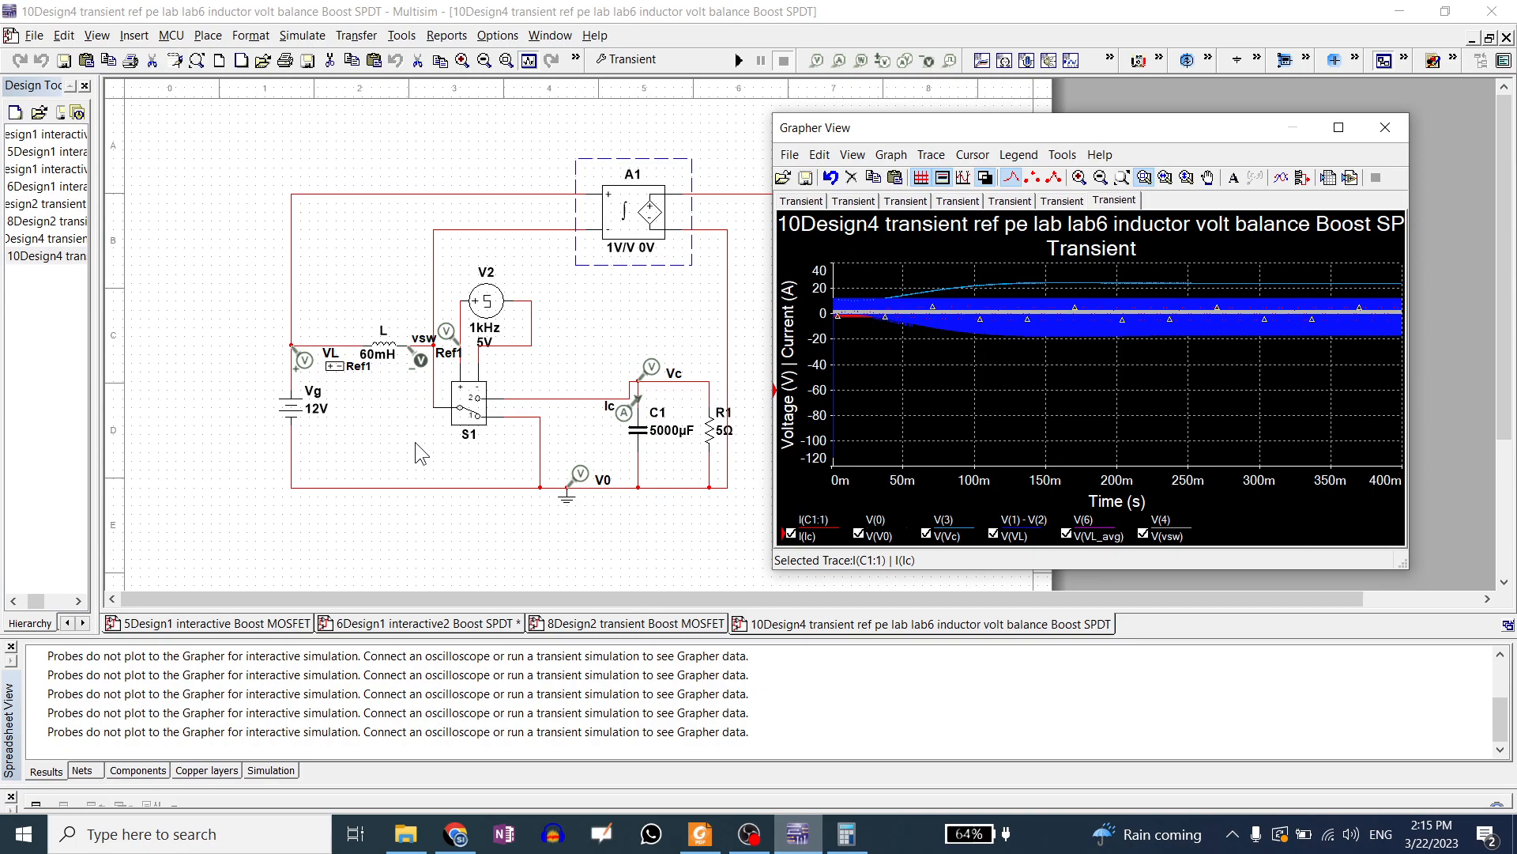
Inspect the VL differential probe across the inductor and move the graph window clear of the upper circuit.
left_click(305, 362)
double_click(305, 362)
left_click(766, 664)
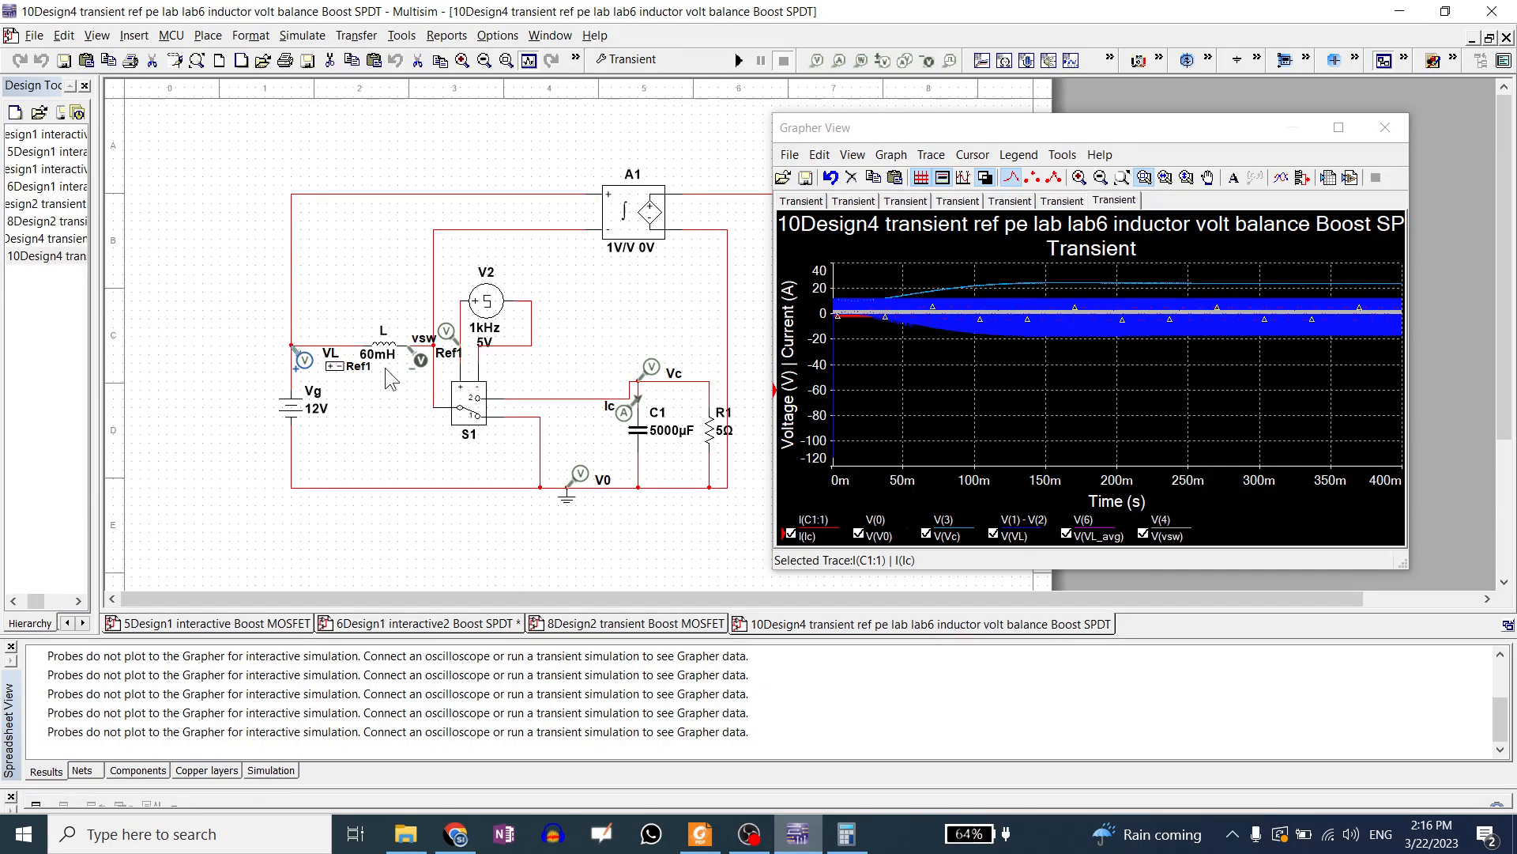
left_click_drag(885, 133, 994, 259)
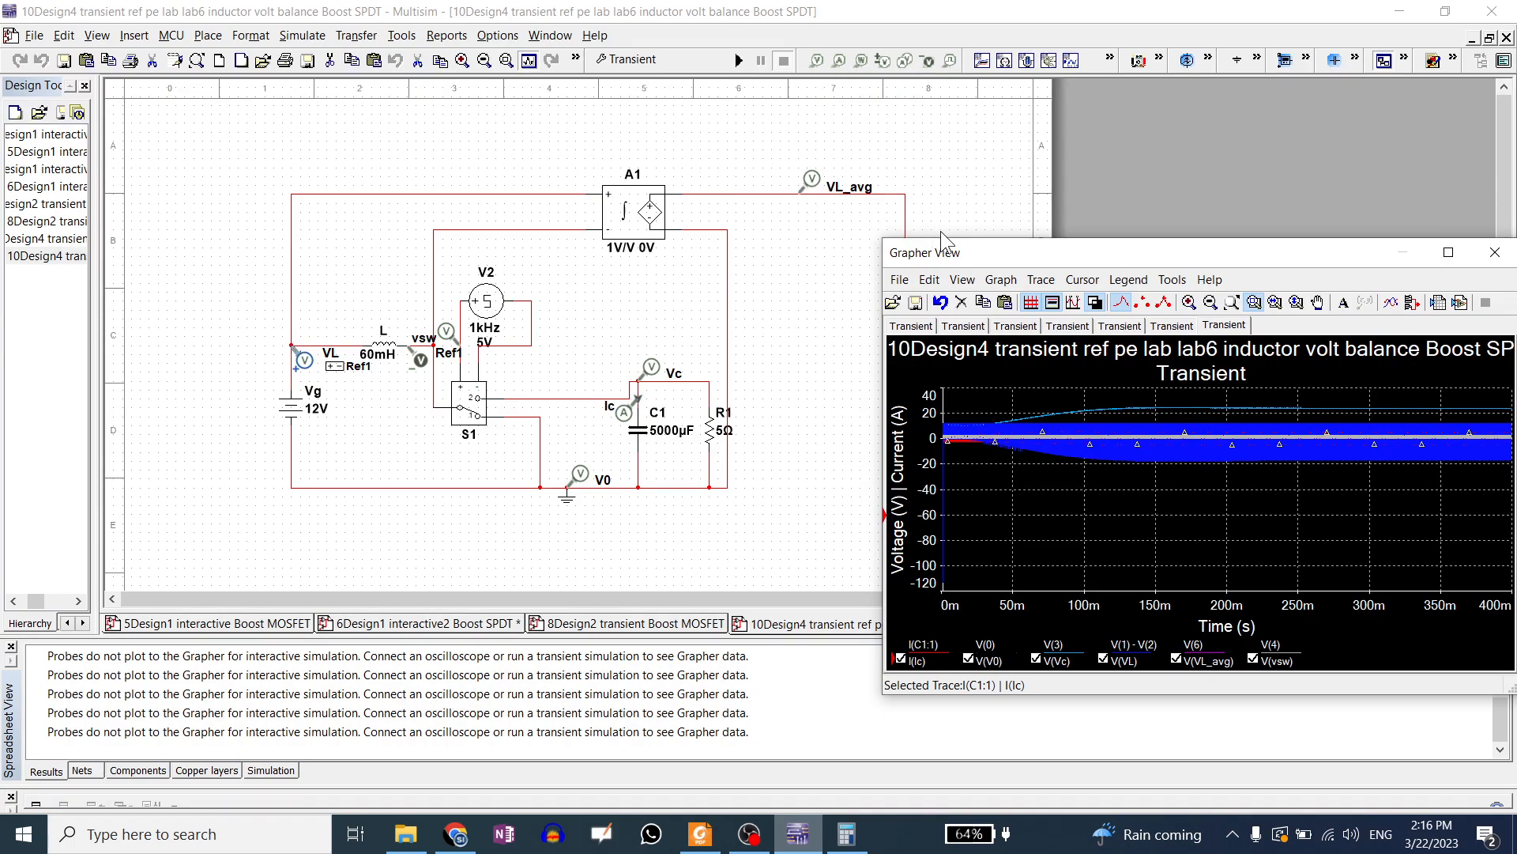
left_click_drag(955, 251, 946, 305)
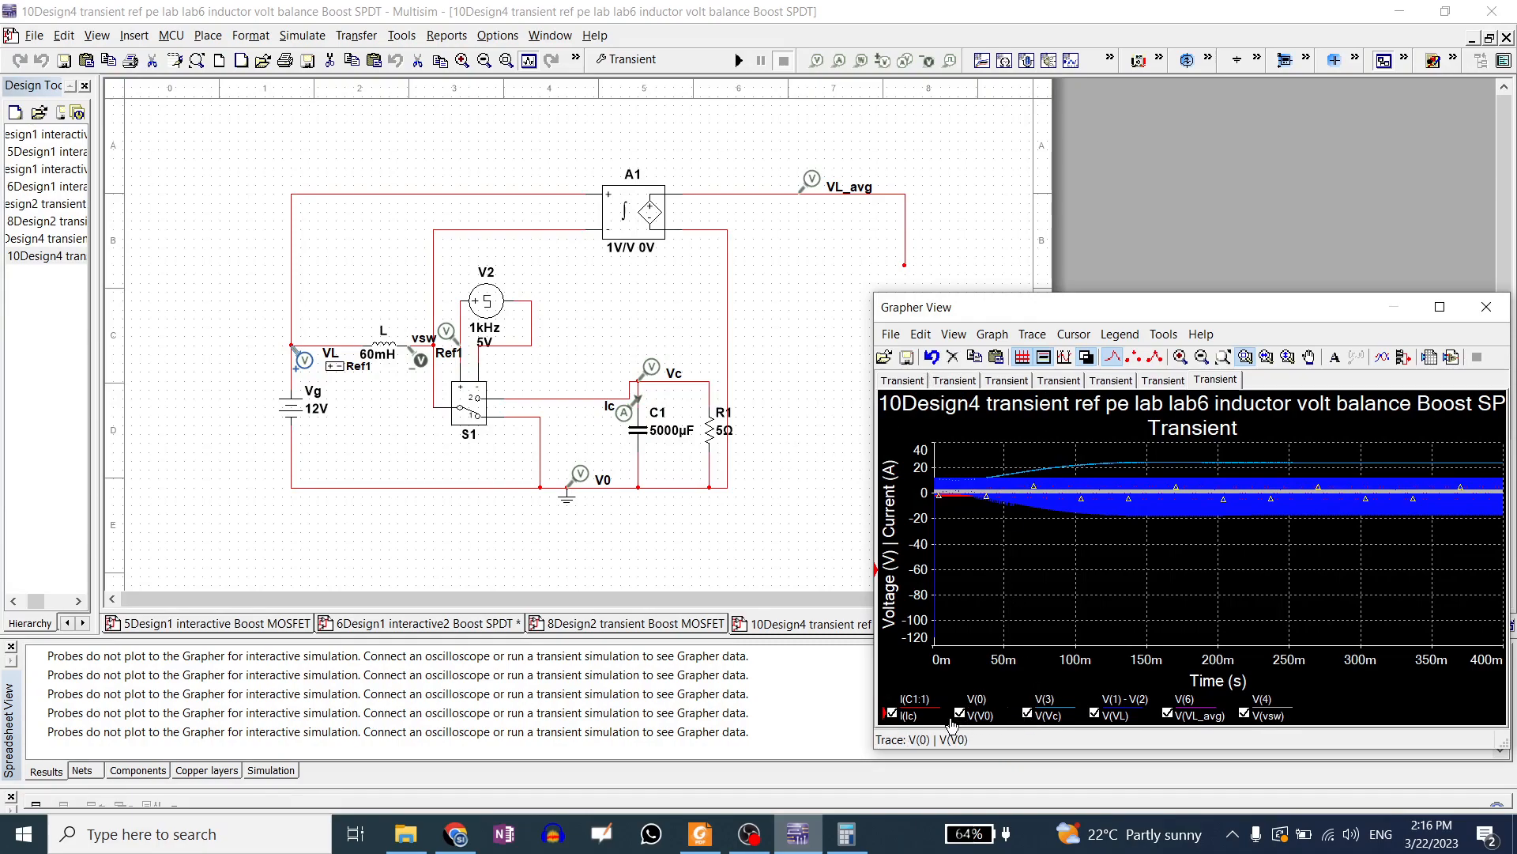
Show only the VL and VL_avg traces on a white background, and fit the graph to them.
left_click(1028, 712)
left_click(960, 713)
left_click(892, 713)
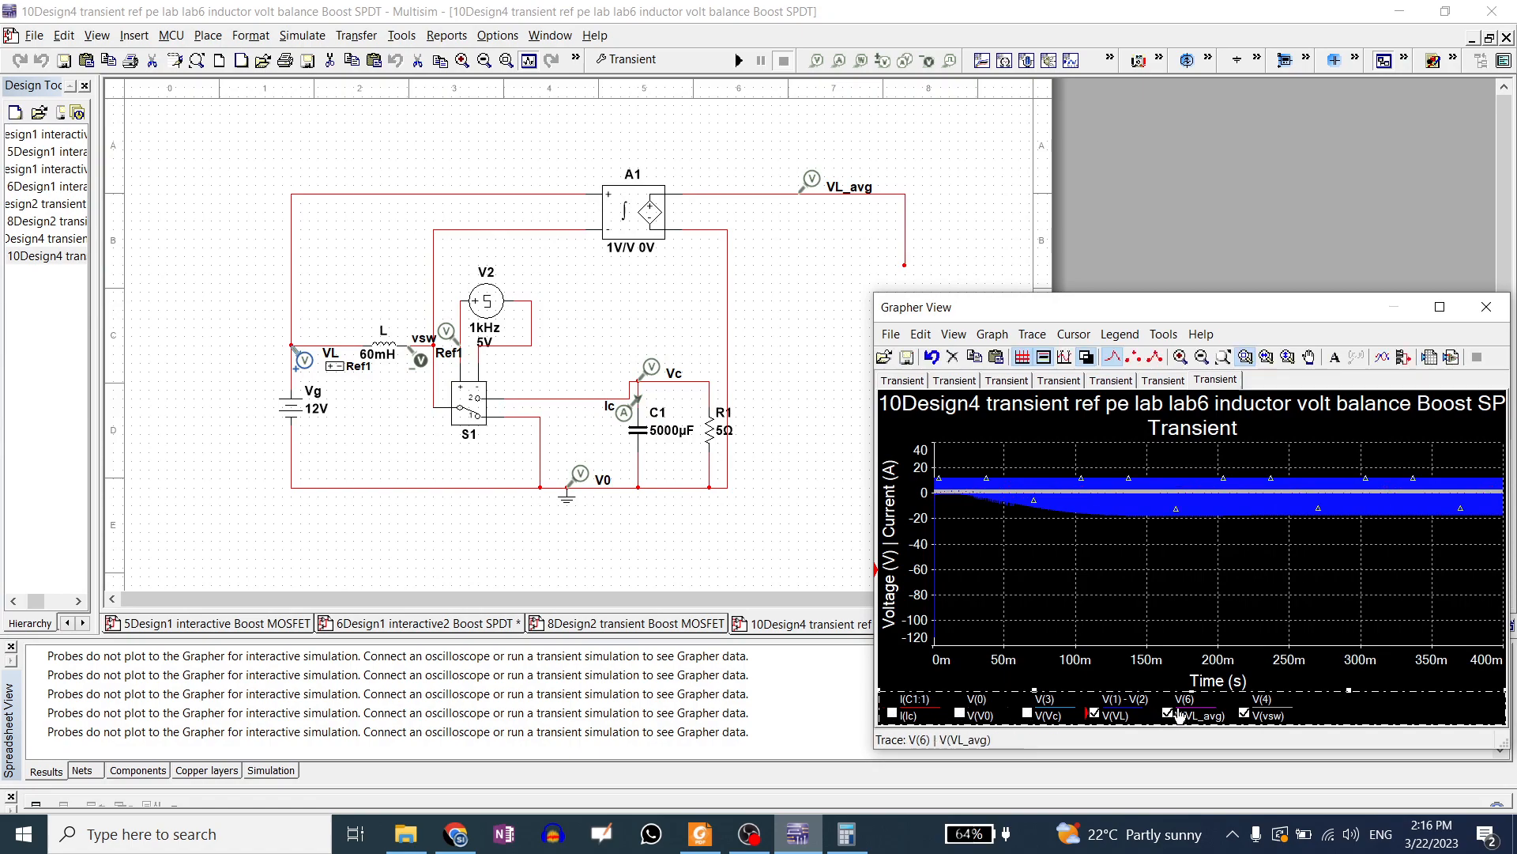
left_click(1245, 713)
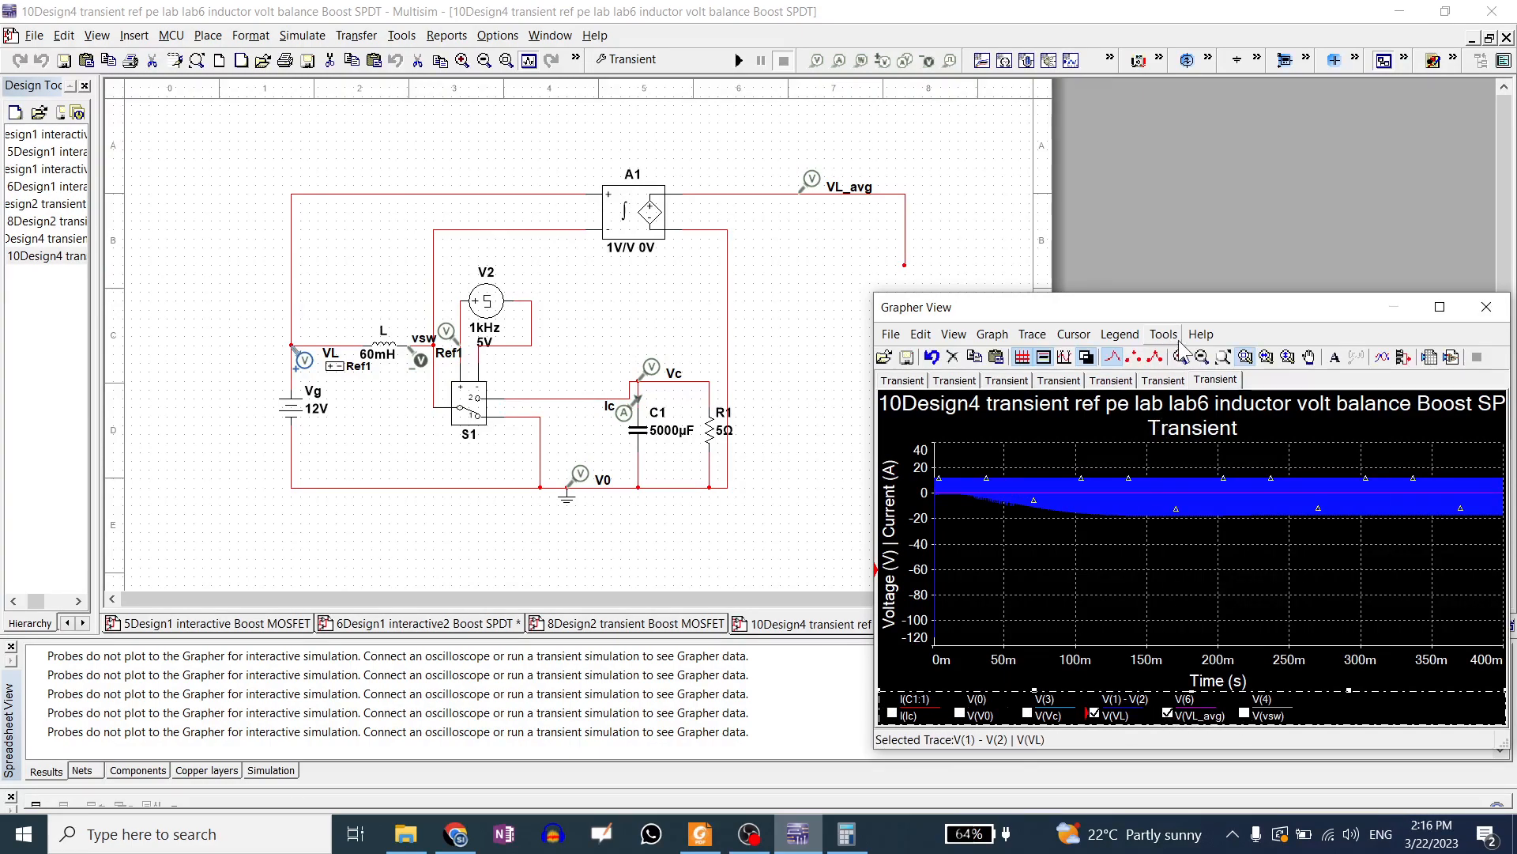
left_click(1215, 379)
left_click(1227, 358)
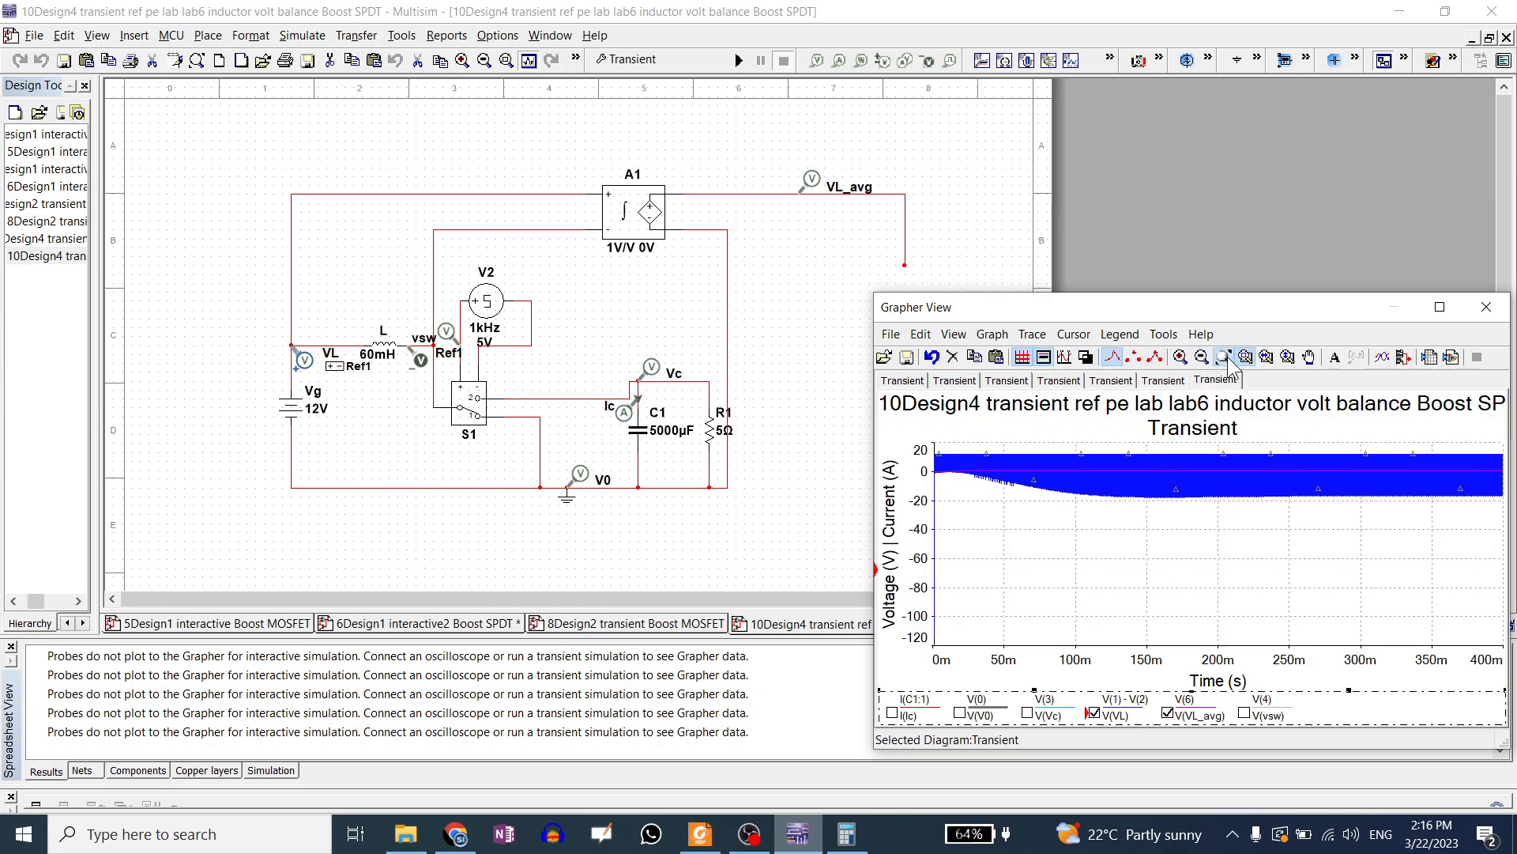
left_click_drag(1249, 306, 1099, 136)
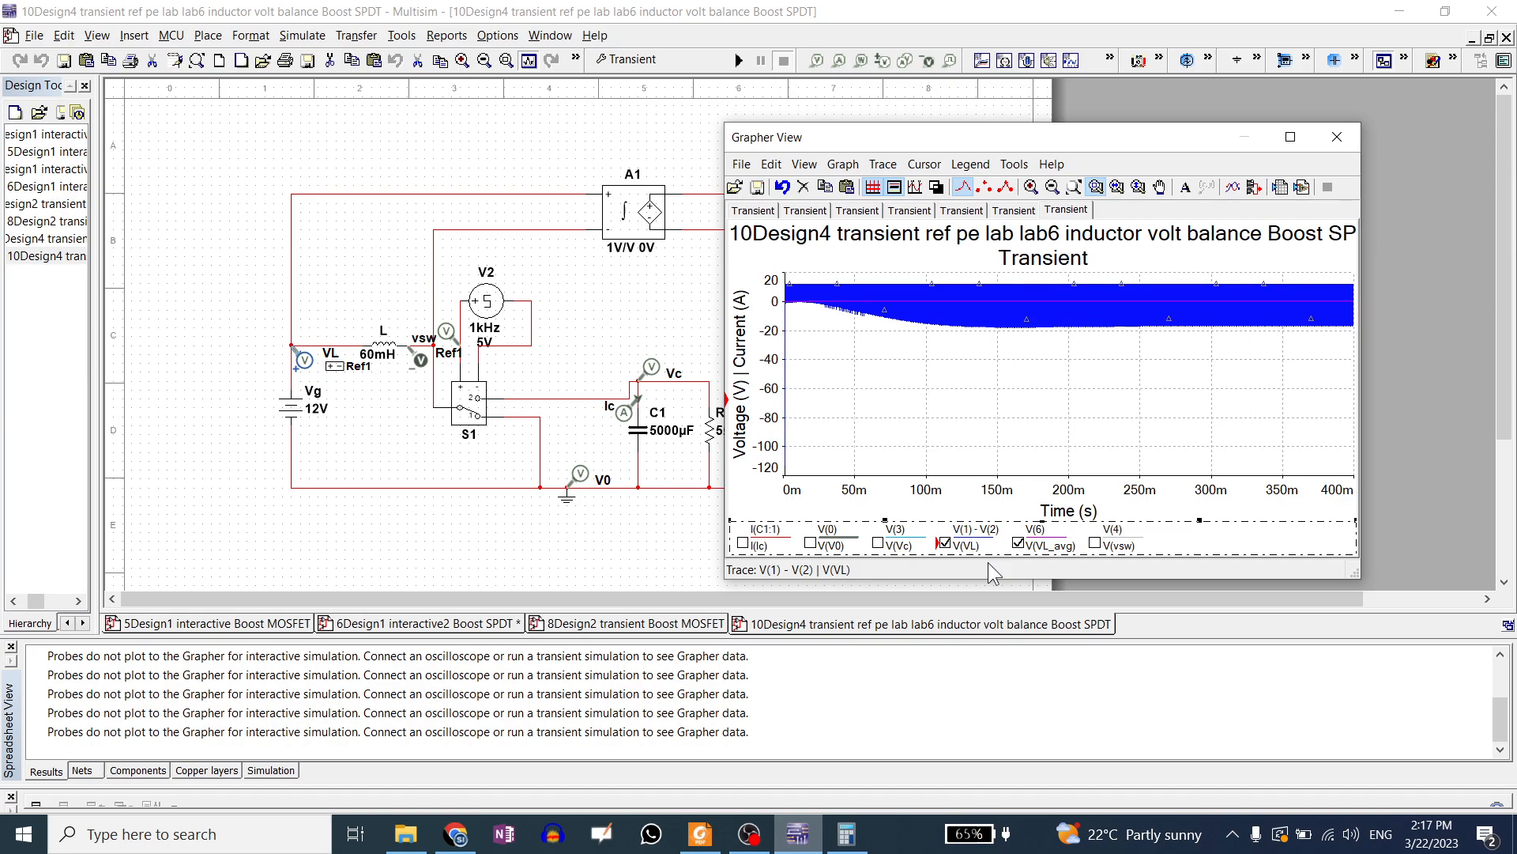
View VL_avg alone, show VL again, and magnify the plot to about 74.4 to 75.7 ms.
left_click(945, 544)
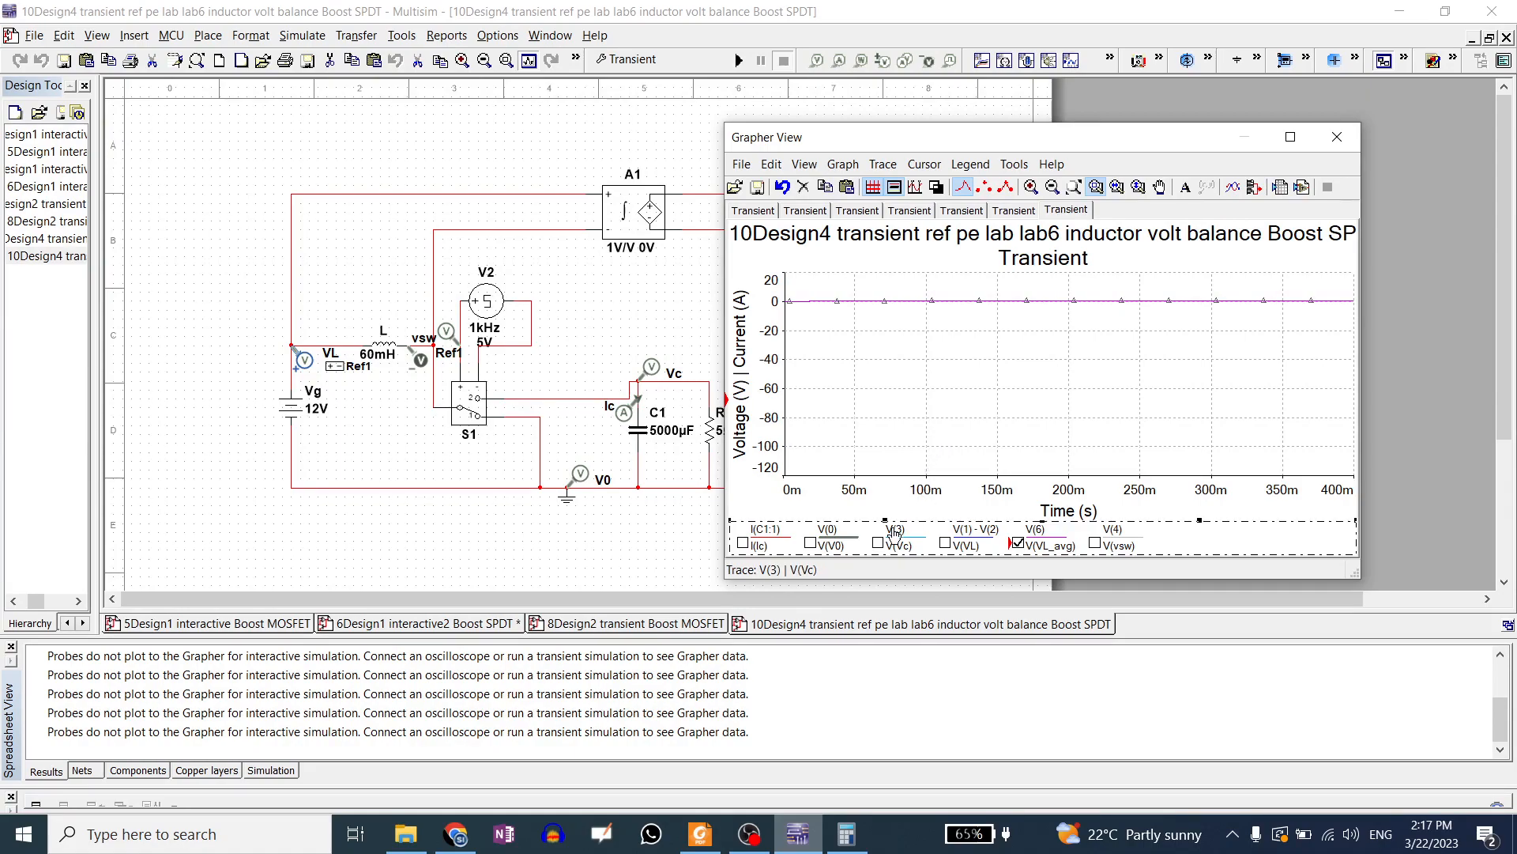
left_click(945, 543)
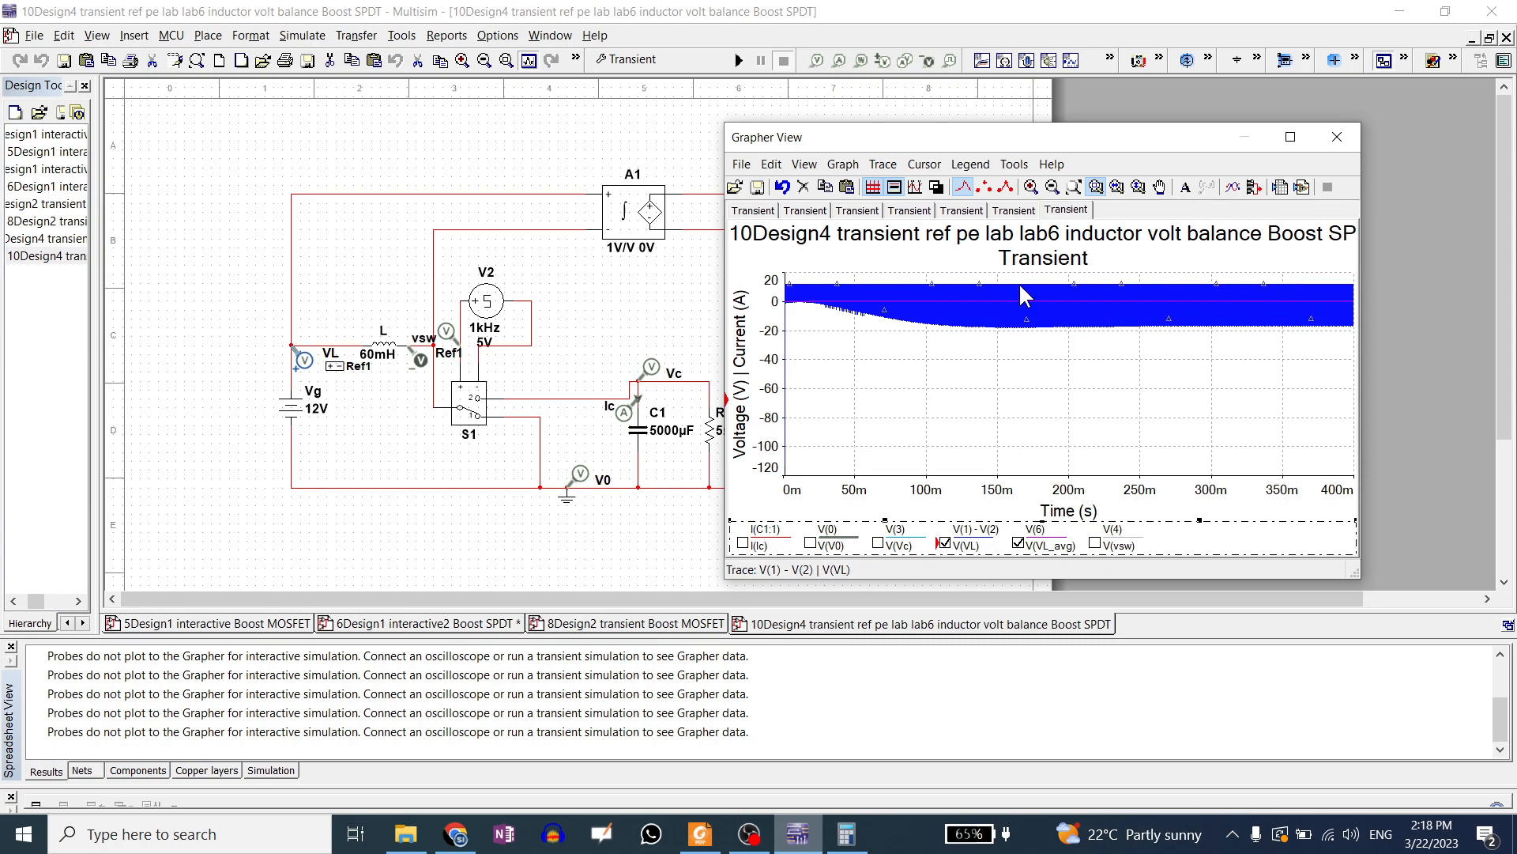
left_click_drag(890, 276, 909, 339)
left_click_drag(858, 297, 915, 434)
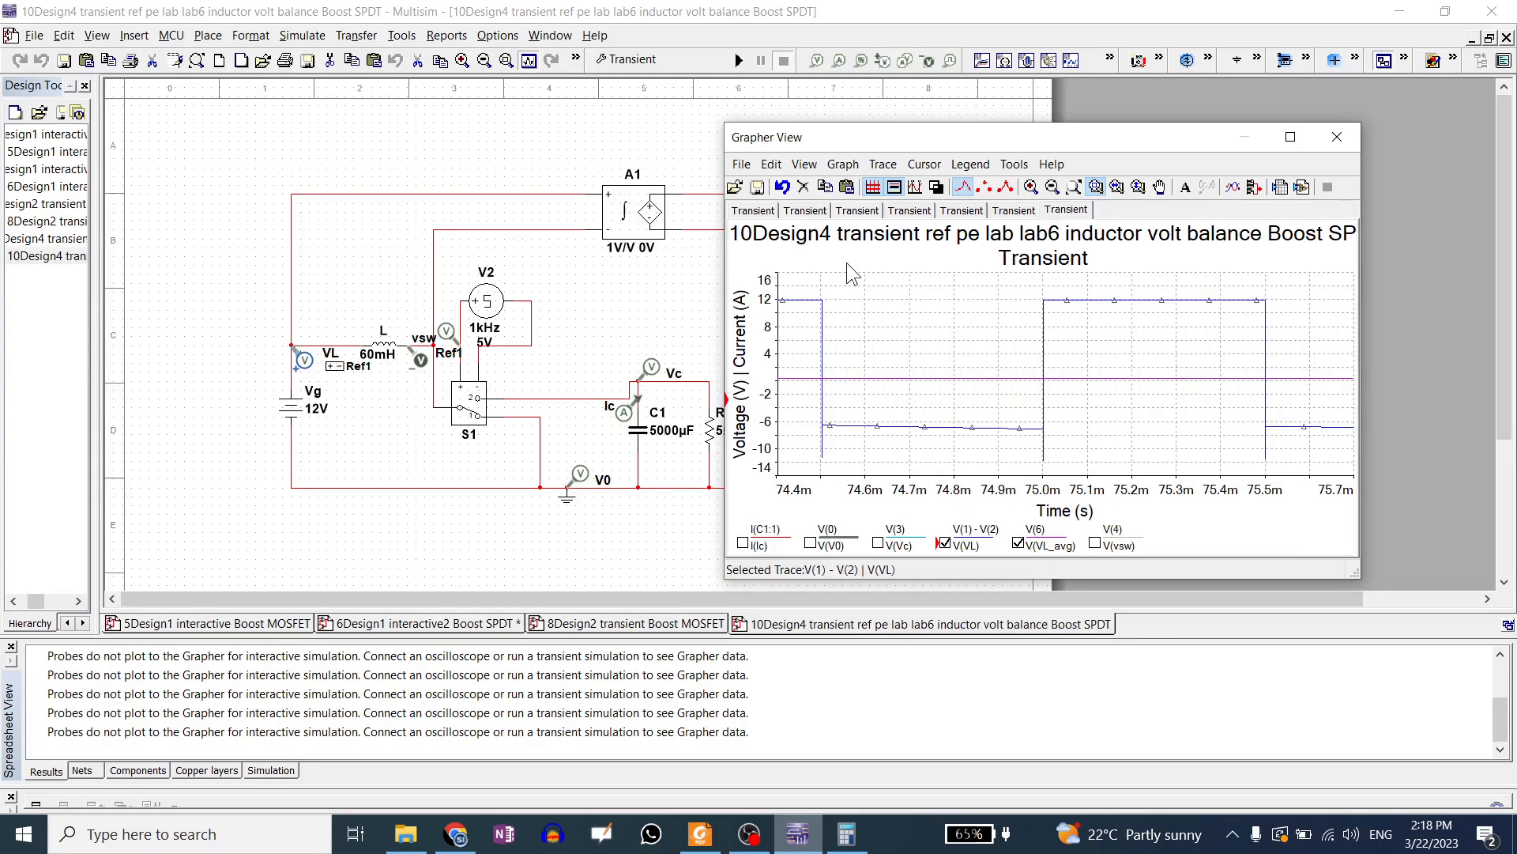
Turn on the graph cursors and place cursor 1 at about 74.72 ms and cursor 2 at about 75.23 ms.
left_click(914, 187)
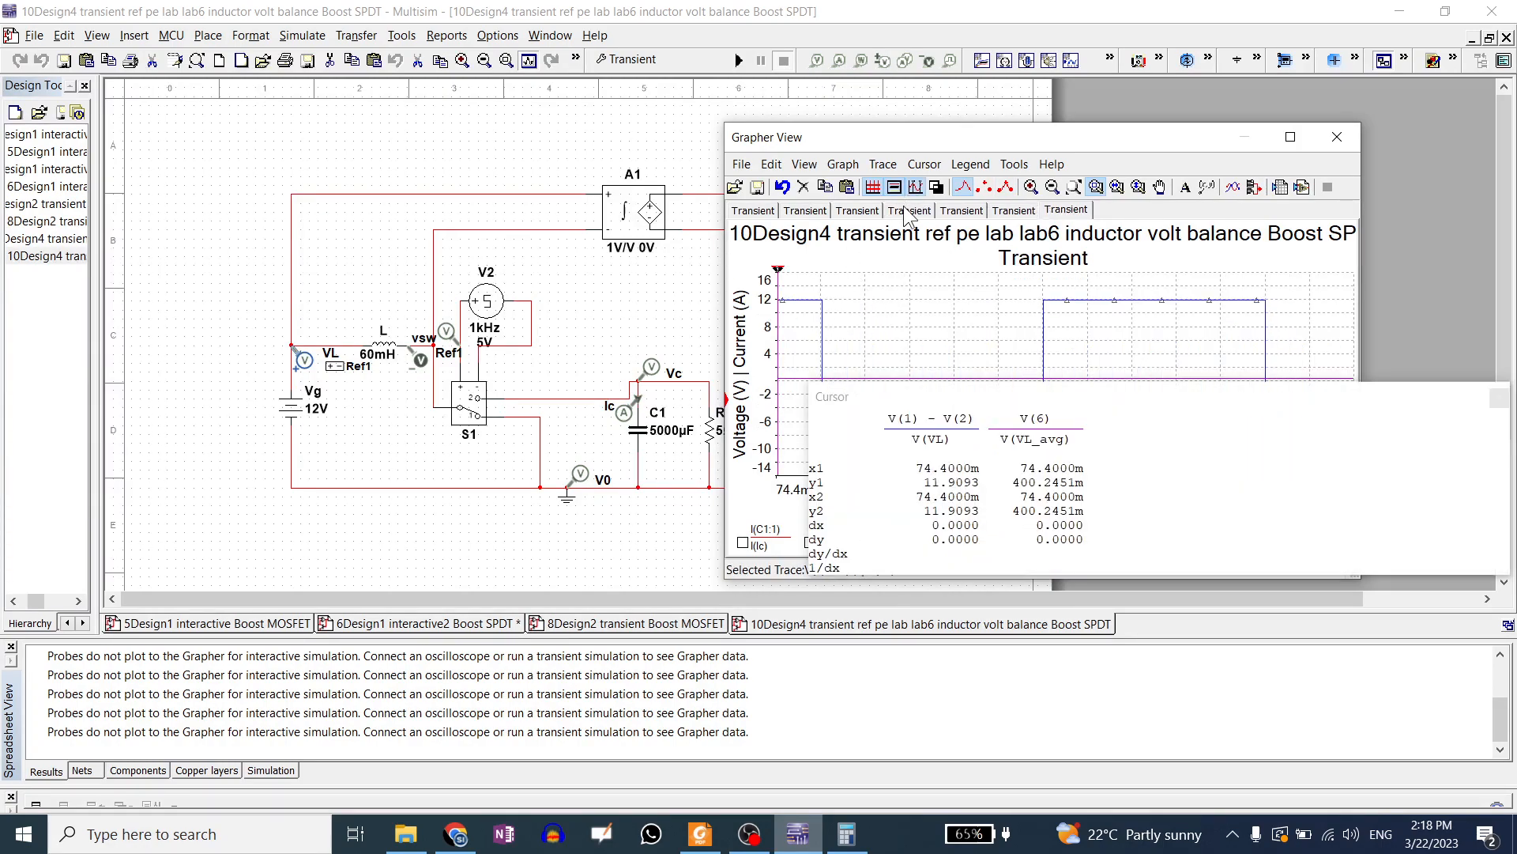
left_click(776, 270)
left_click_drag(868, 275, 1146, 275)
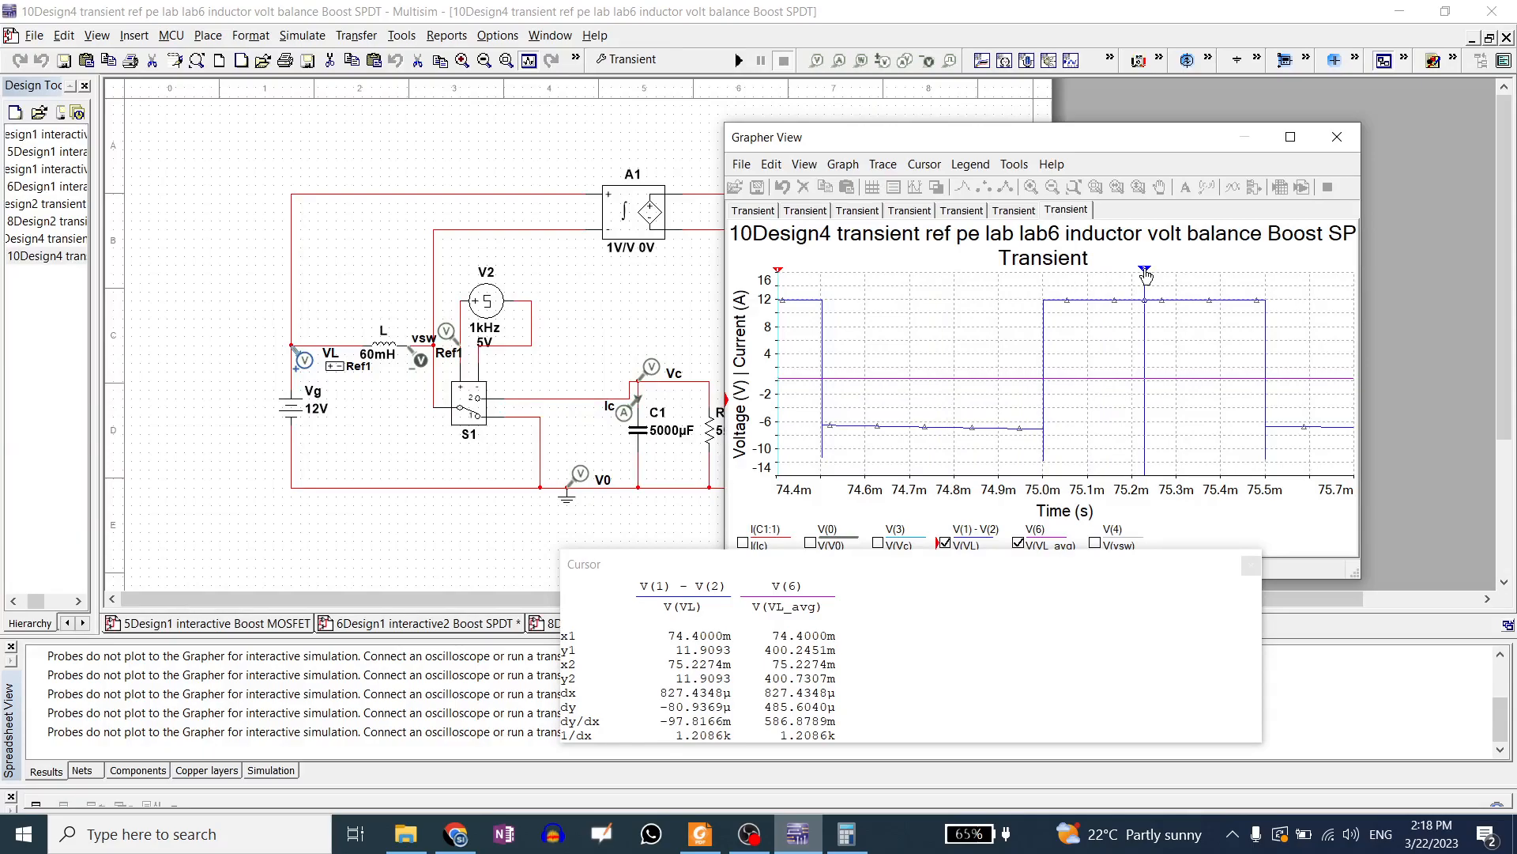
left_click_drag(778, 272, 921, 298)
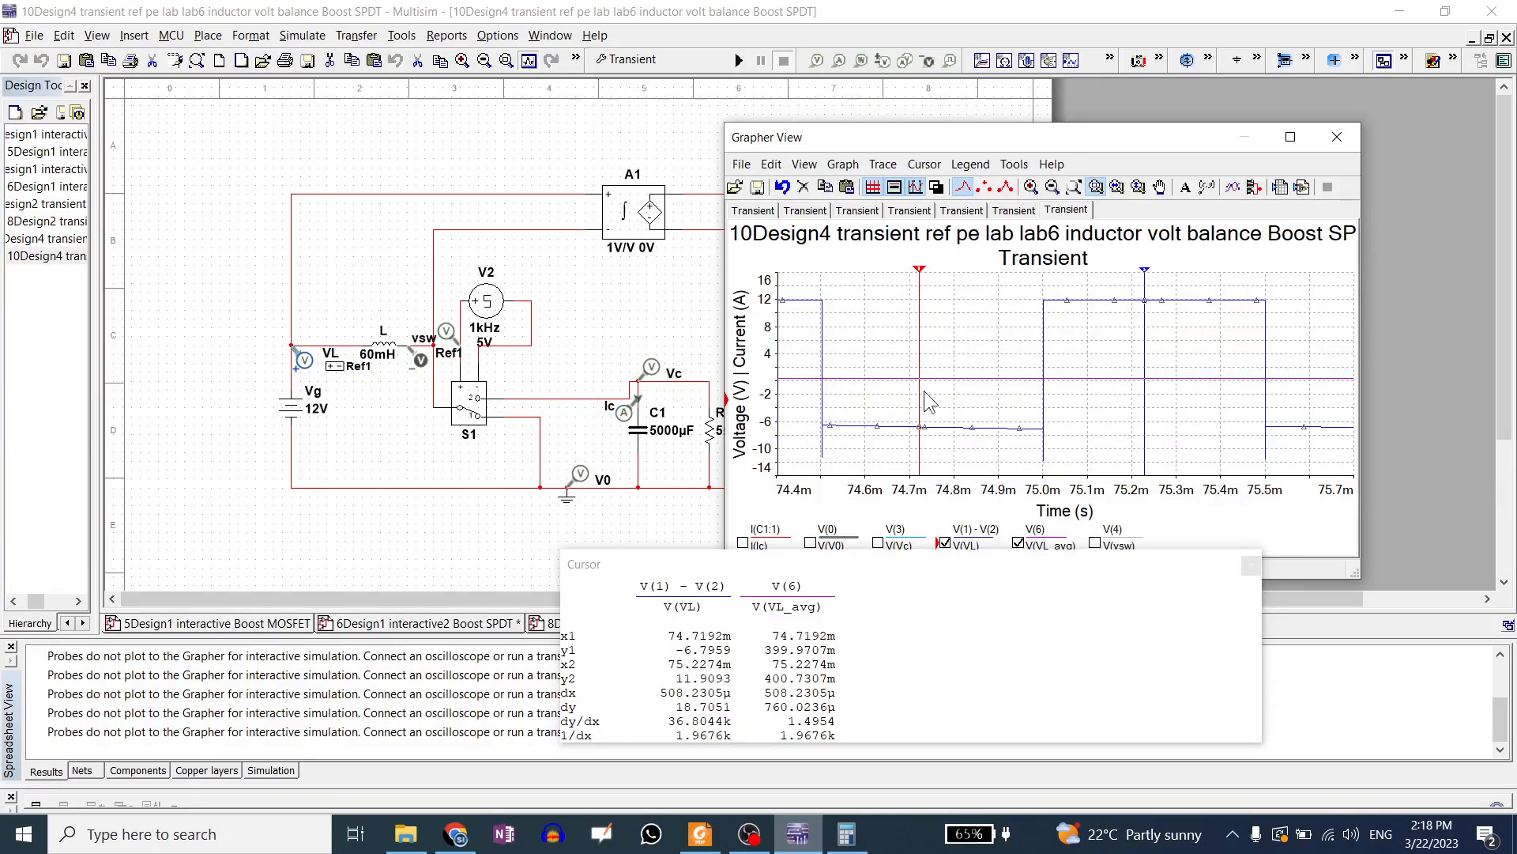
Move the cursor readout off the graph and hide its VL_avg column.
left_click_drag(887, 571, 421, 127)
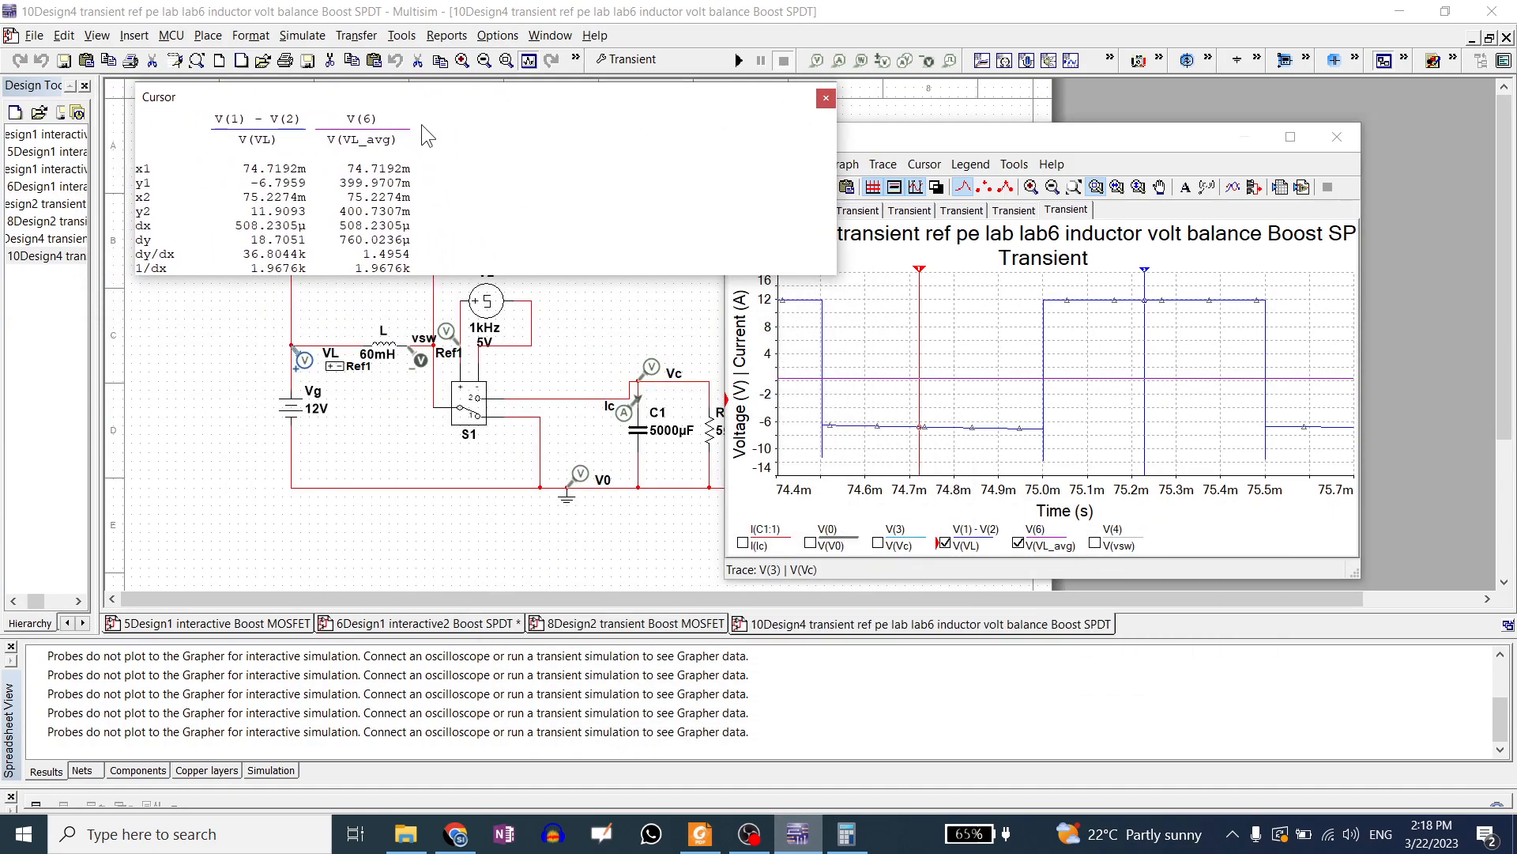
right_click(316, 162)
left_click(335, 172)
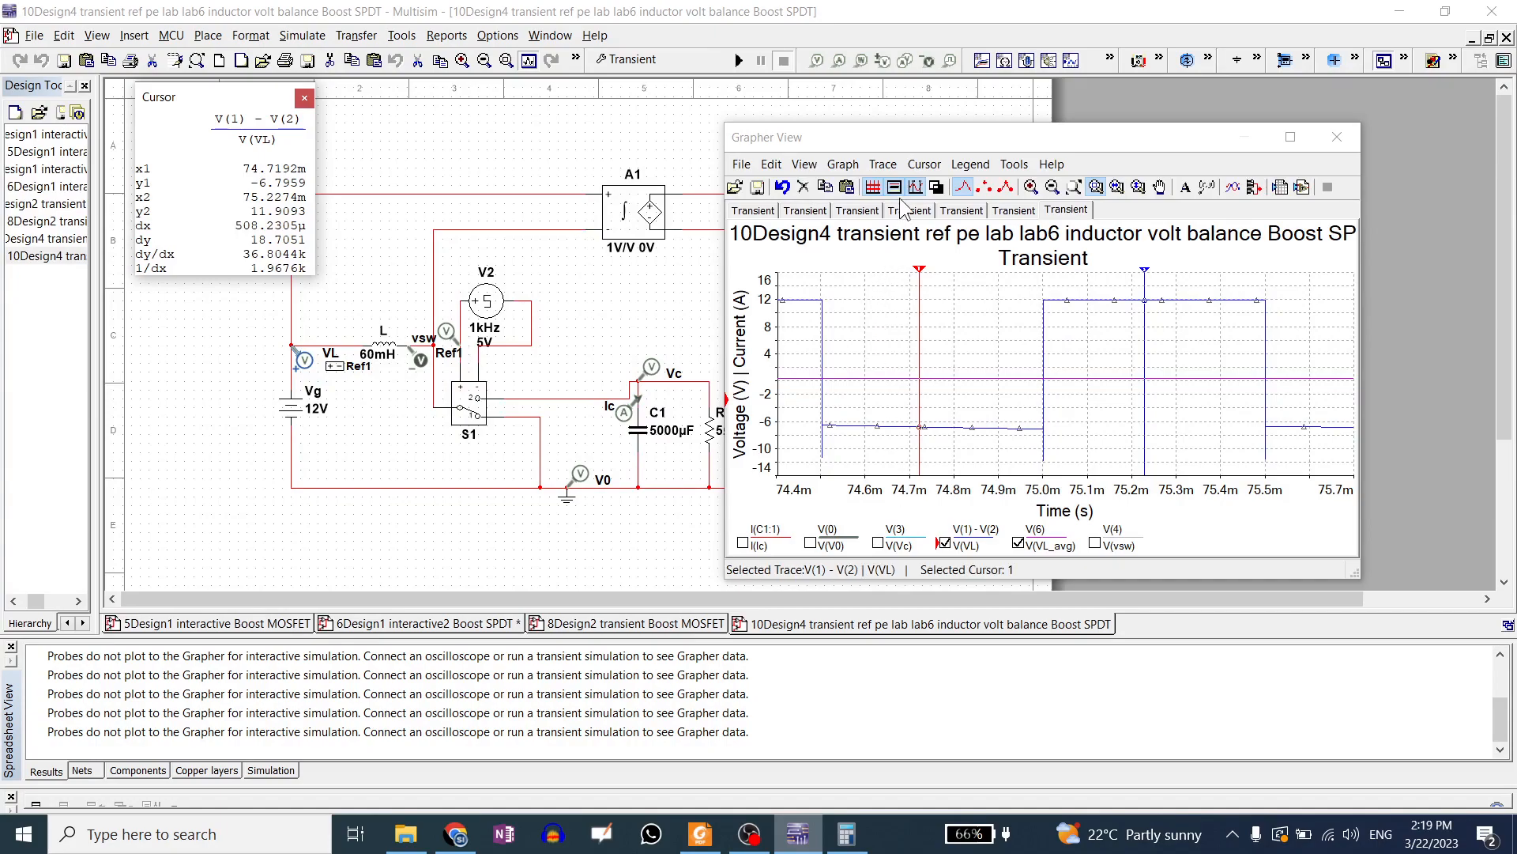
Move the graph window clear of the integrator and recheck the value settings of A1.
left_click_drag(945, 141, 1124, 146)
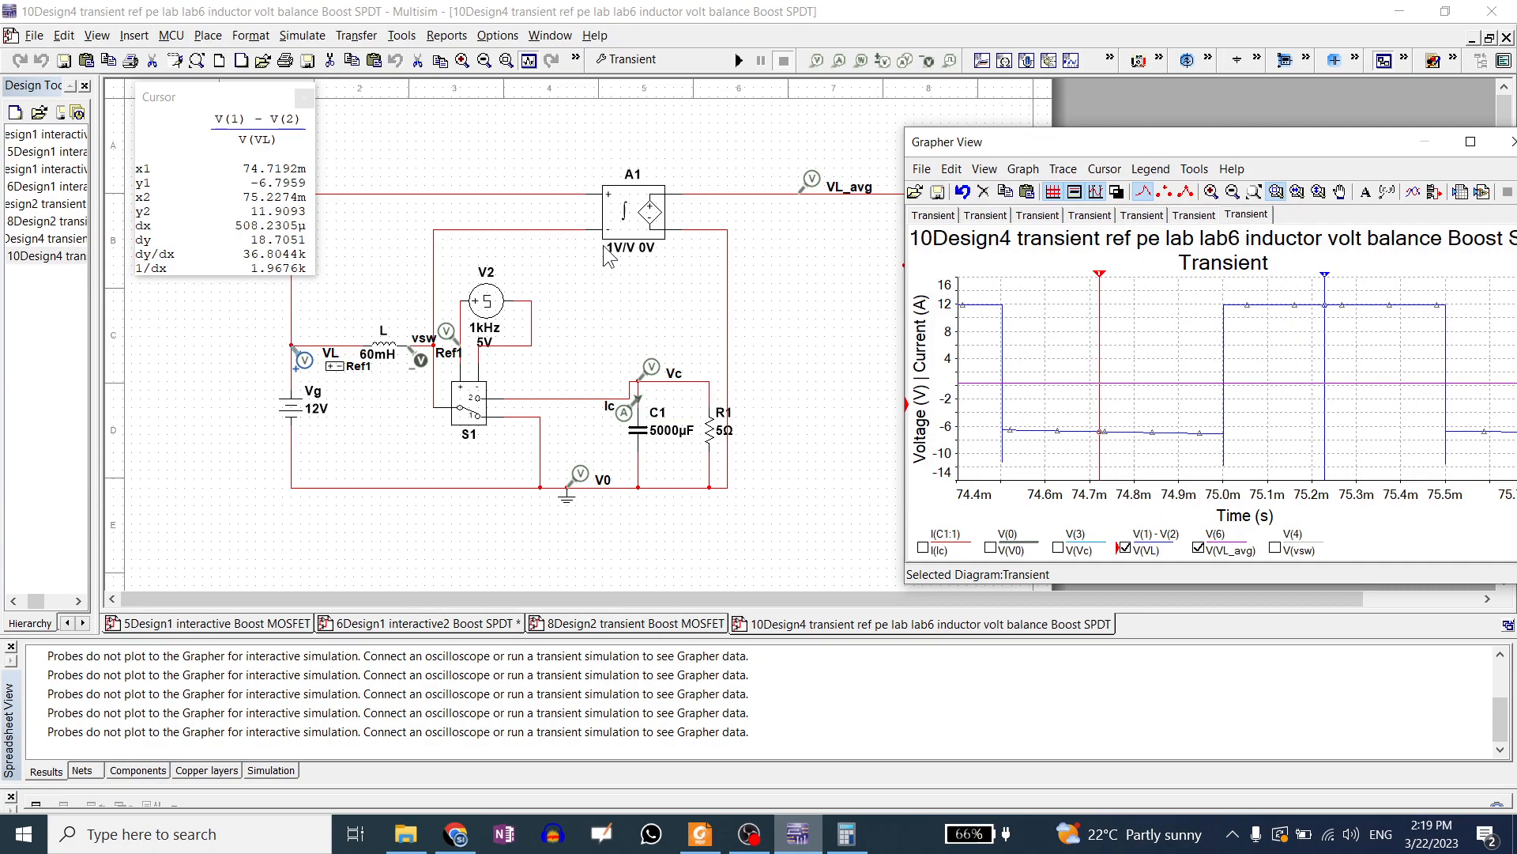
double_click(632, 213)
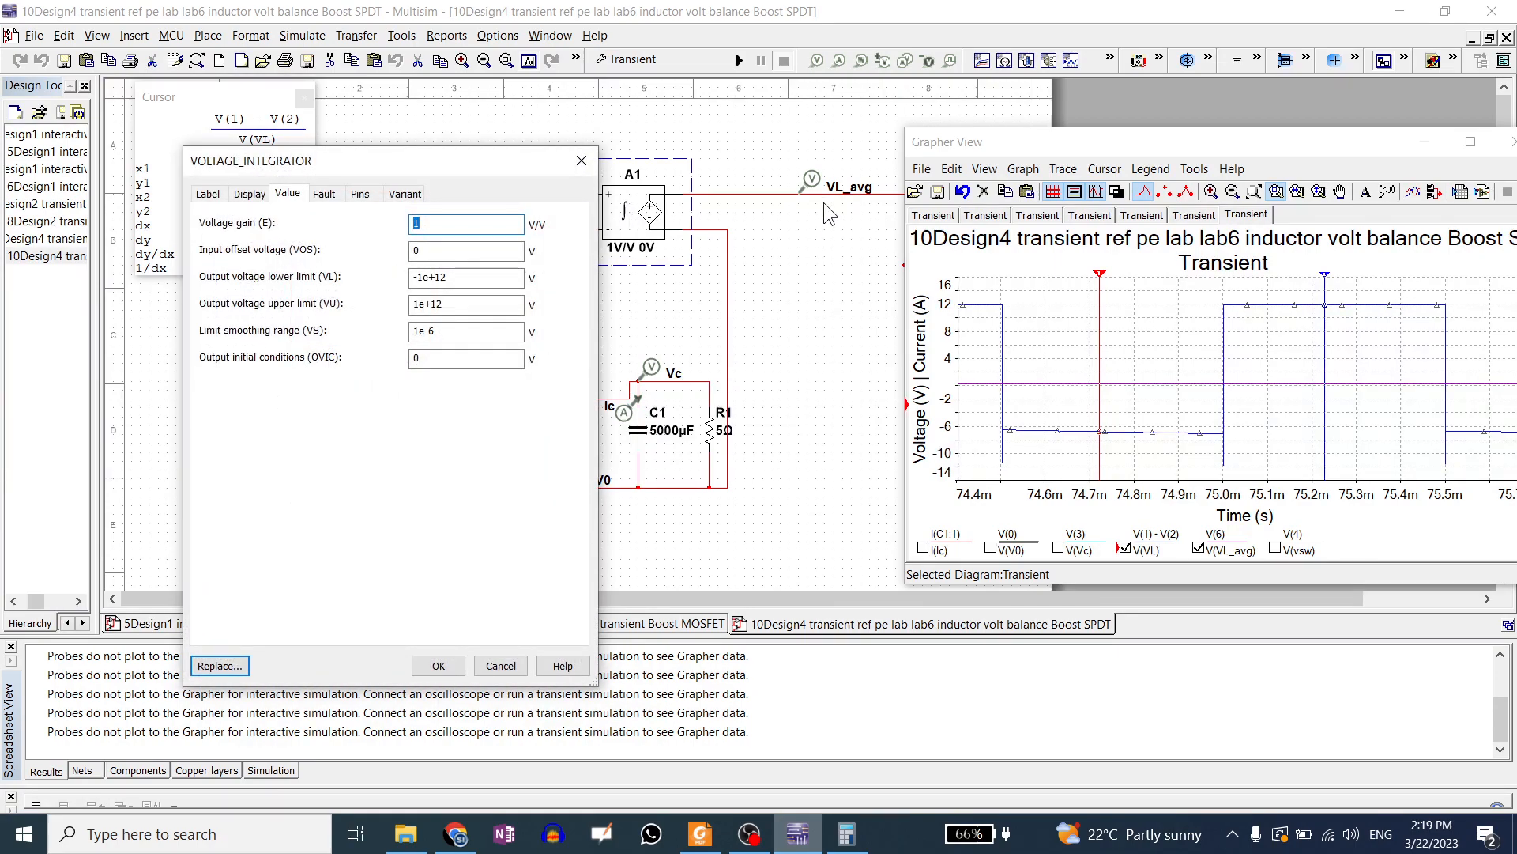
left_click(582, 161)
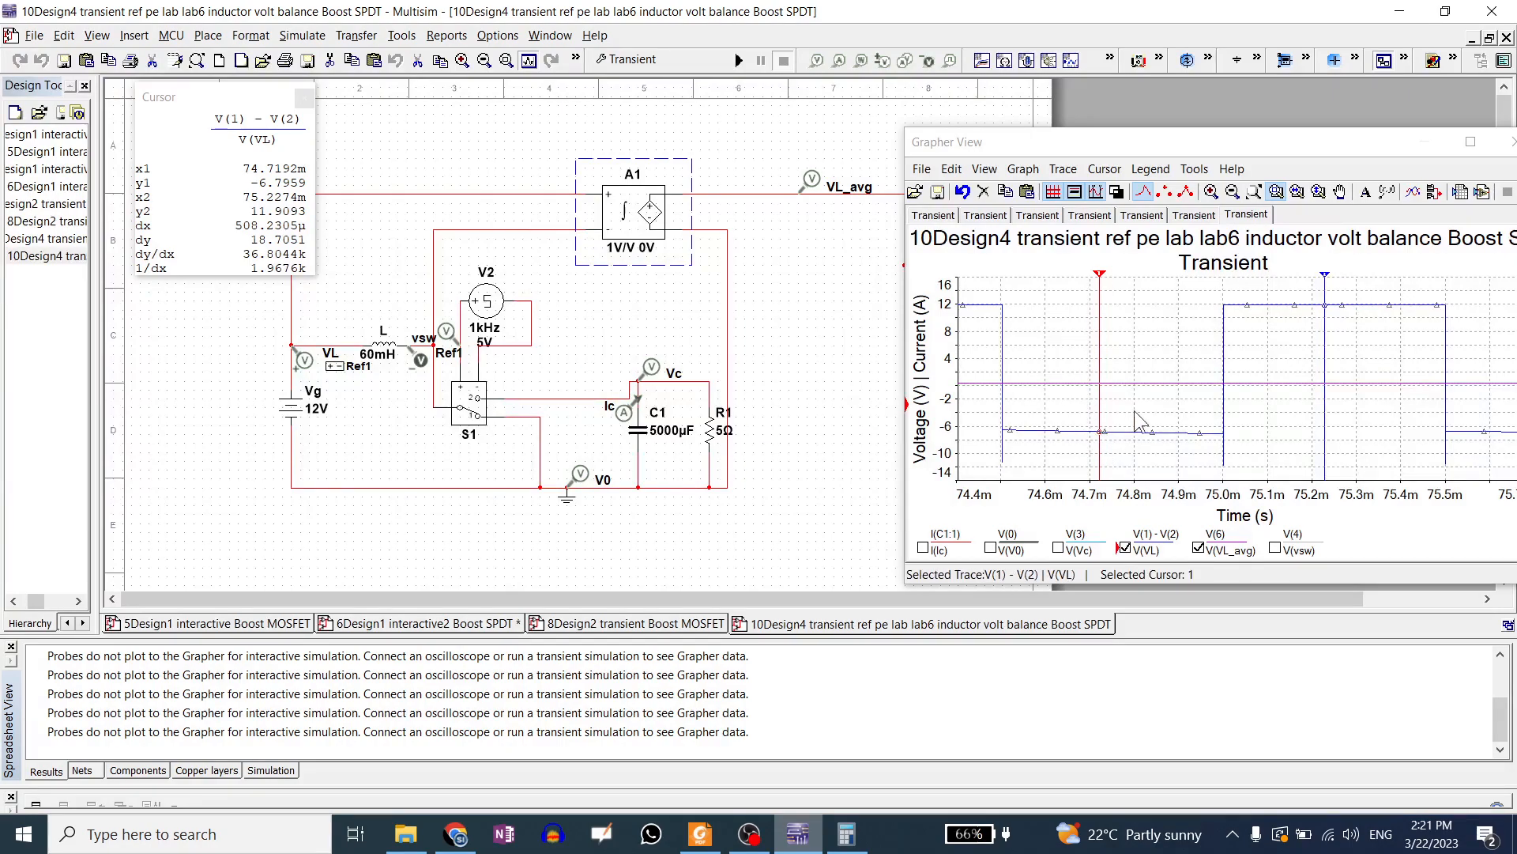
Reposition the cursor readout, restore the plot's full time range and maximize the graph window.
left_click(236, 111)
left_click_drag(233, 106, 254, 208)
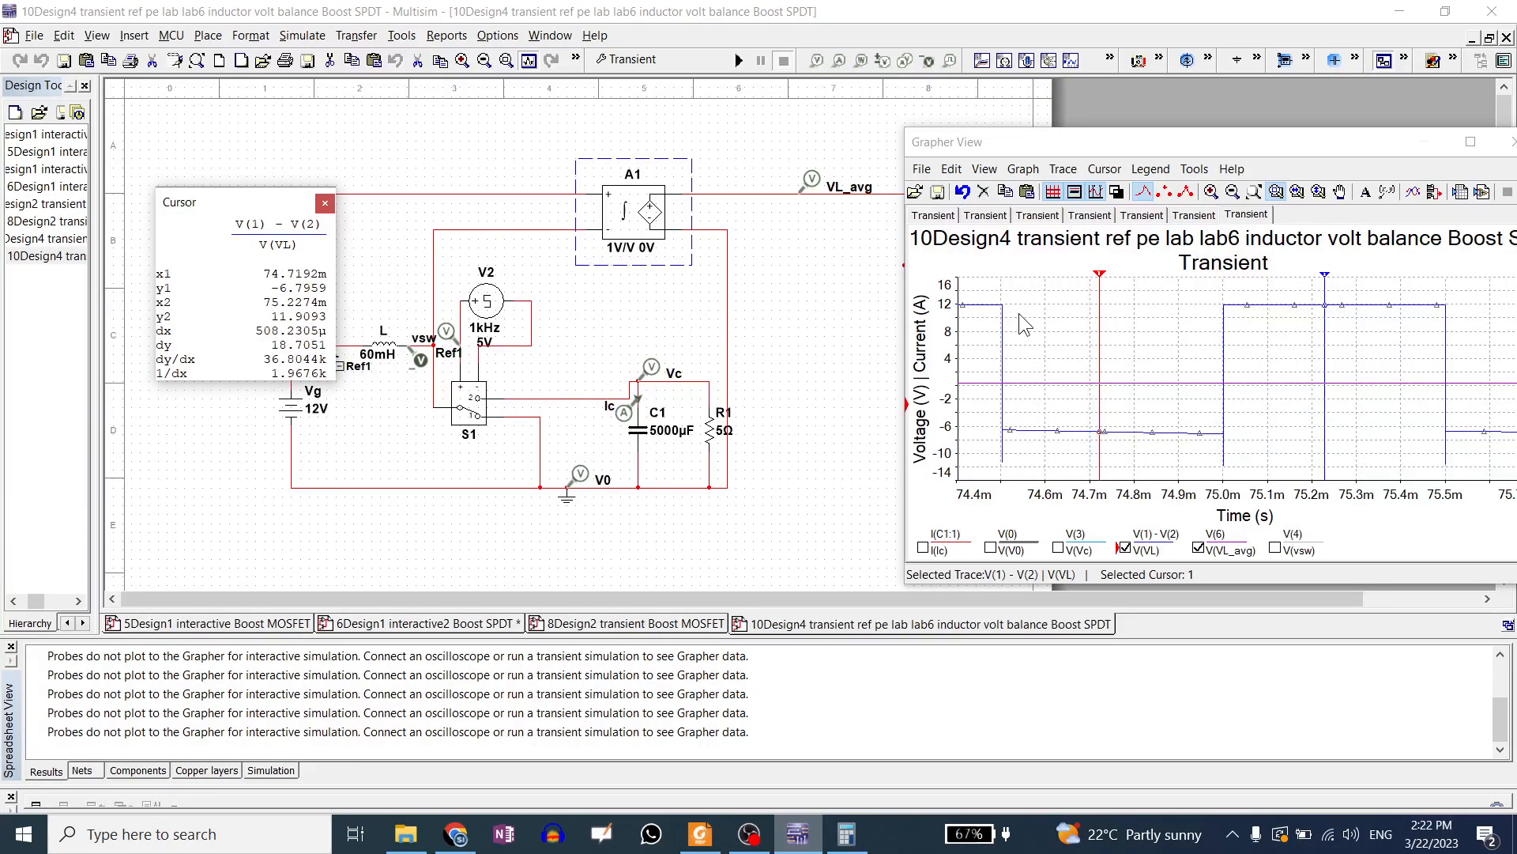
left_click(1254, 191)
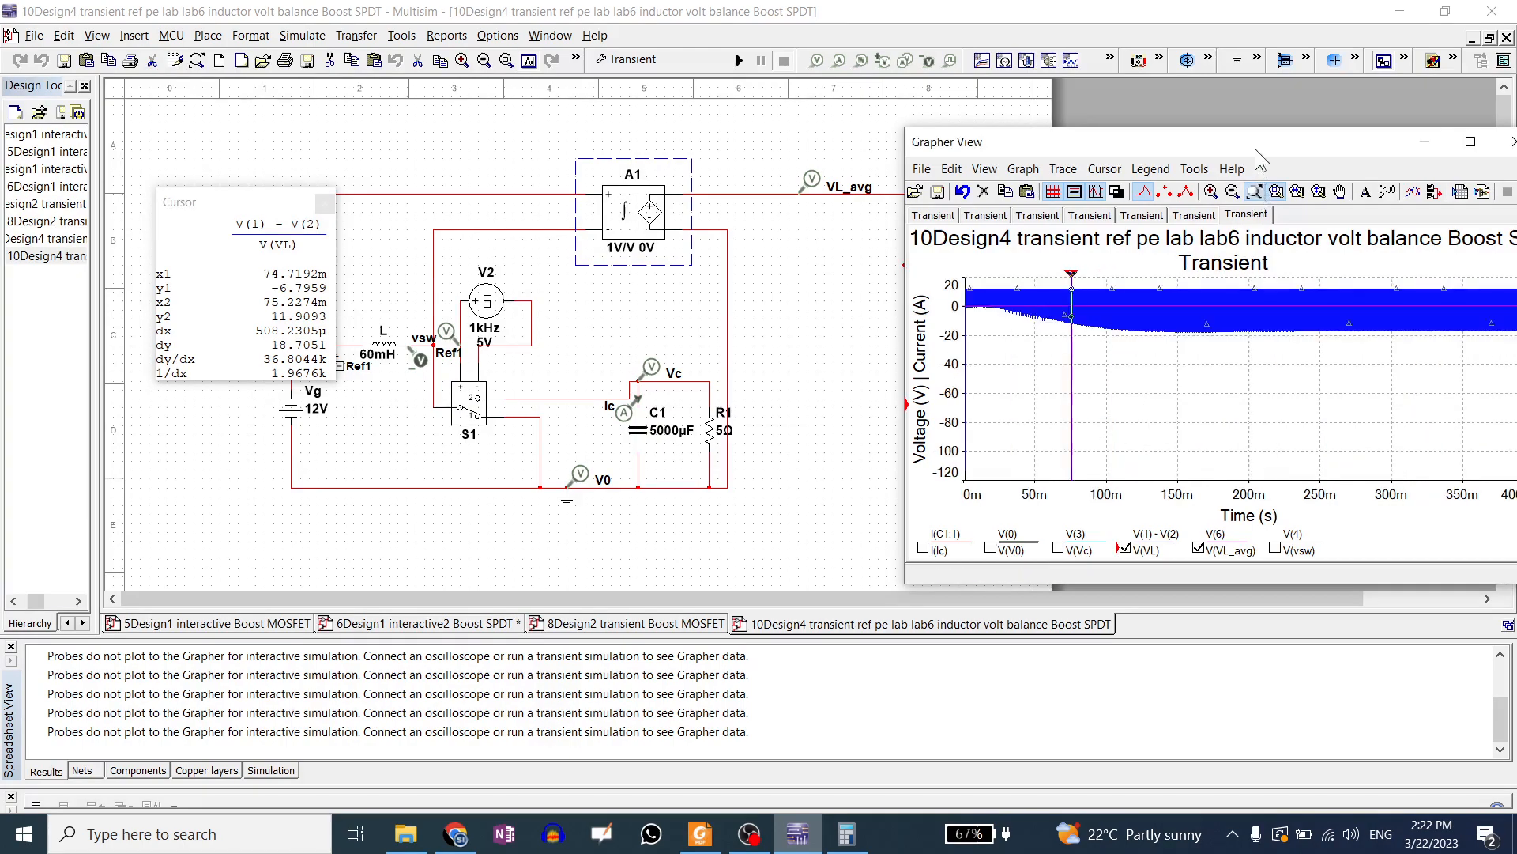
double_click(1257, 144)
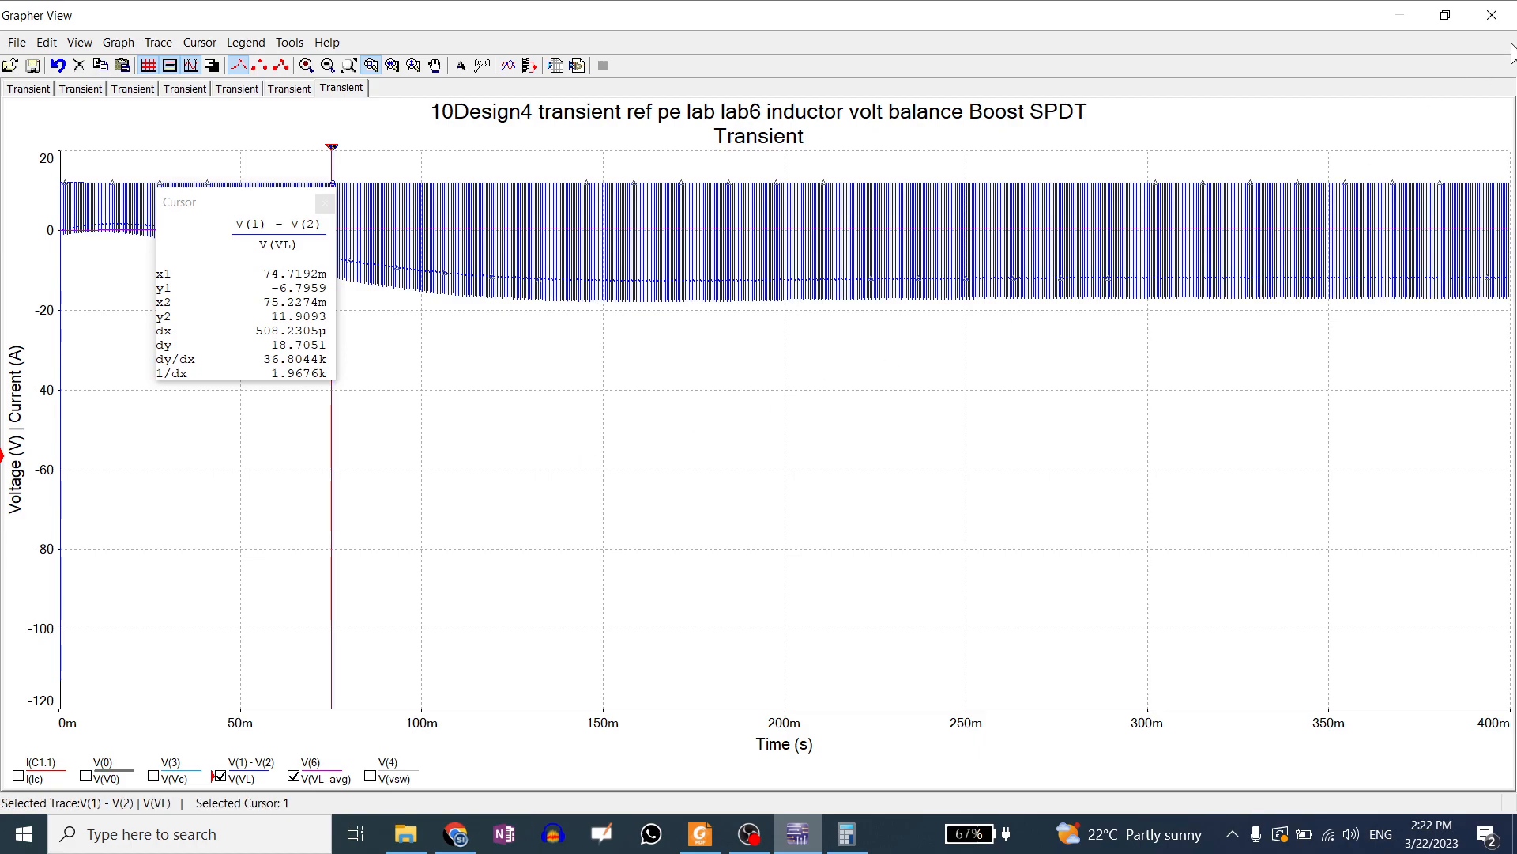
Zoom the plot to about 386 to 389.5 ms and place cursor 1 at about 387.24 ms and cursor 2 at about 387.76 ms.
left_click_drag(1459, 176, 1472, 325)
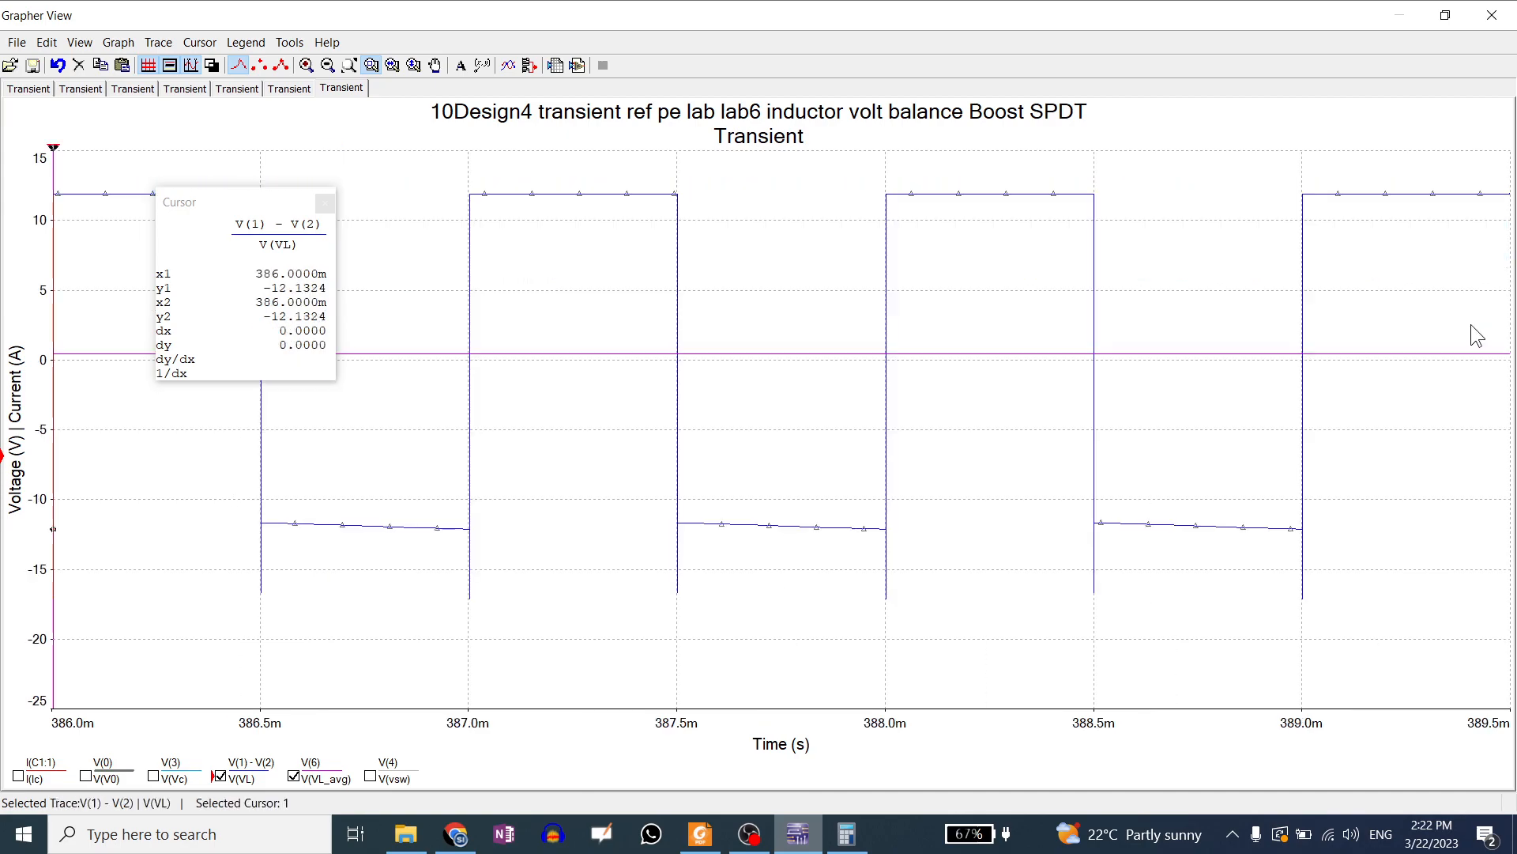
left_click_drag(53, 149, 578, 162)
left_click_drag(55, 156, 570, 215)
left_click_drag(577, 162, 785, 237)
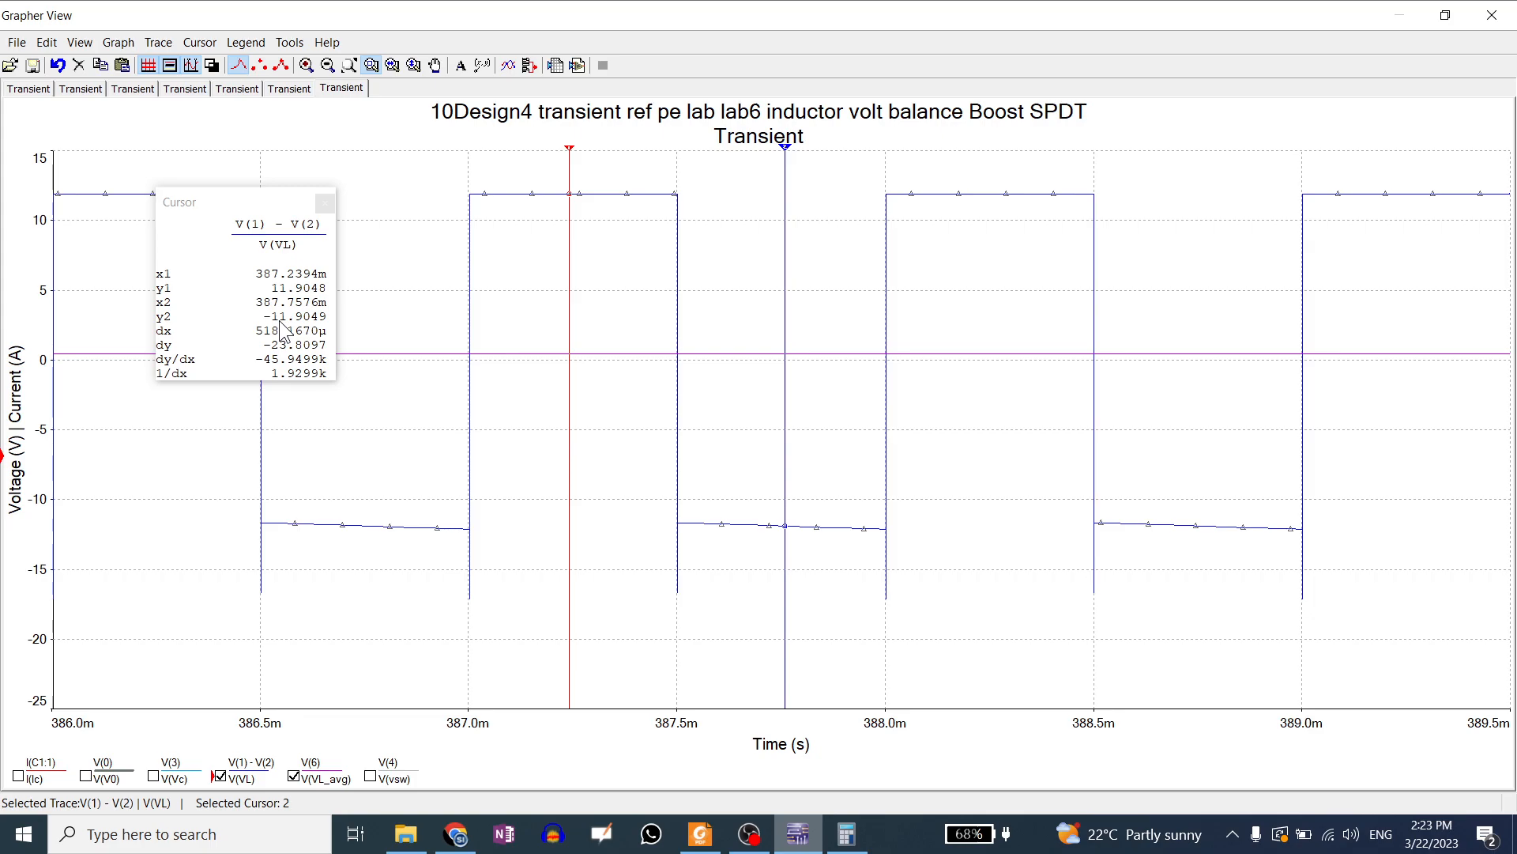
Show only the VL_avg trace fitted to its full range and turn off the graph cursors.
left_click(349, 65)
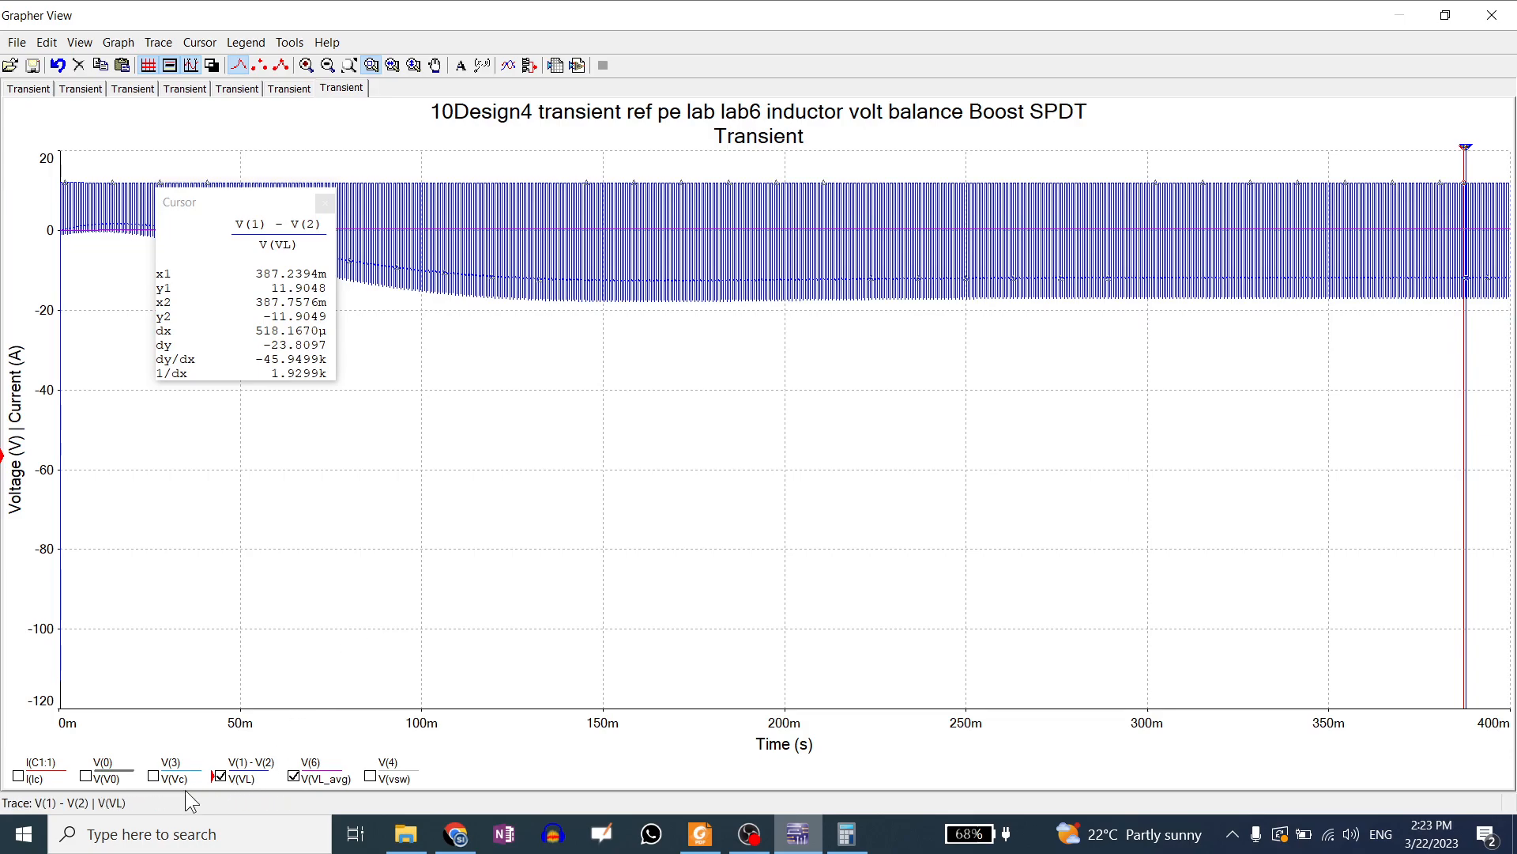
left_click(221, 778)
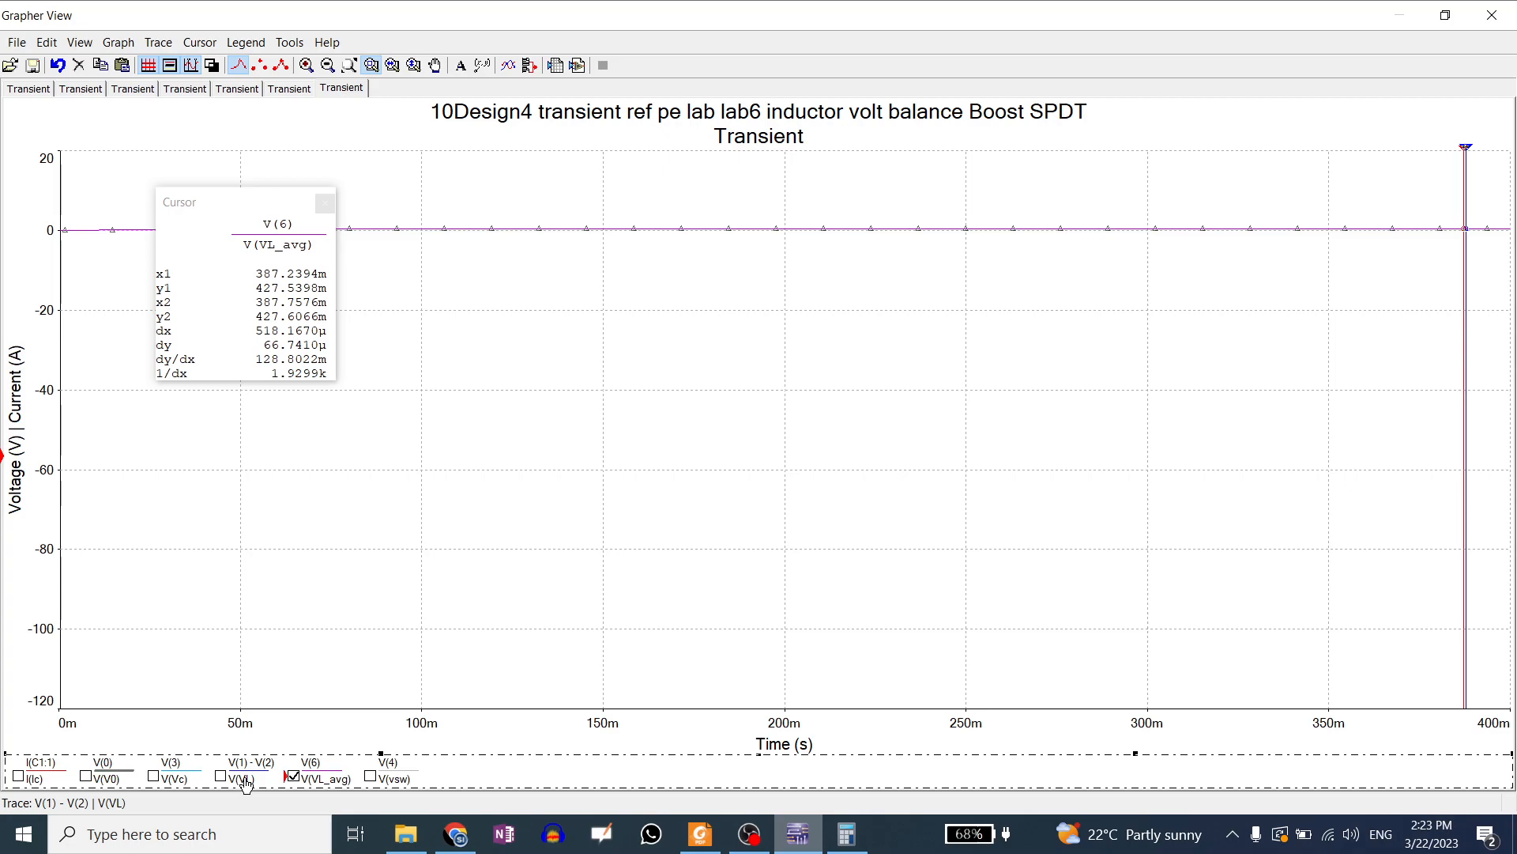
left_click(299, 781)
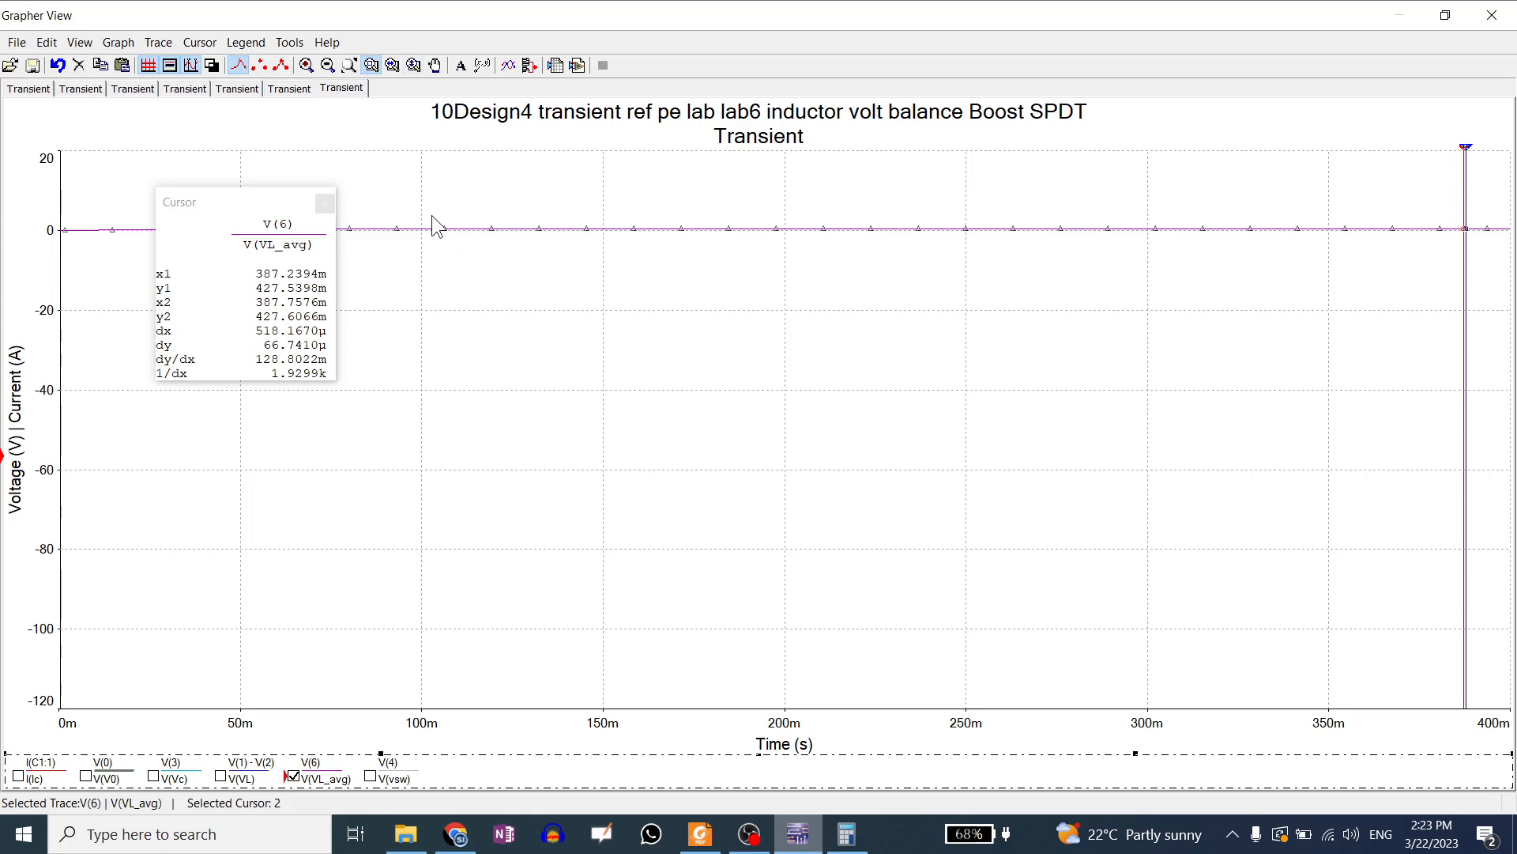
left_click(350, 65)
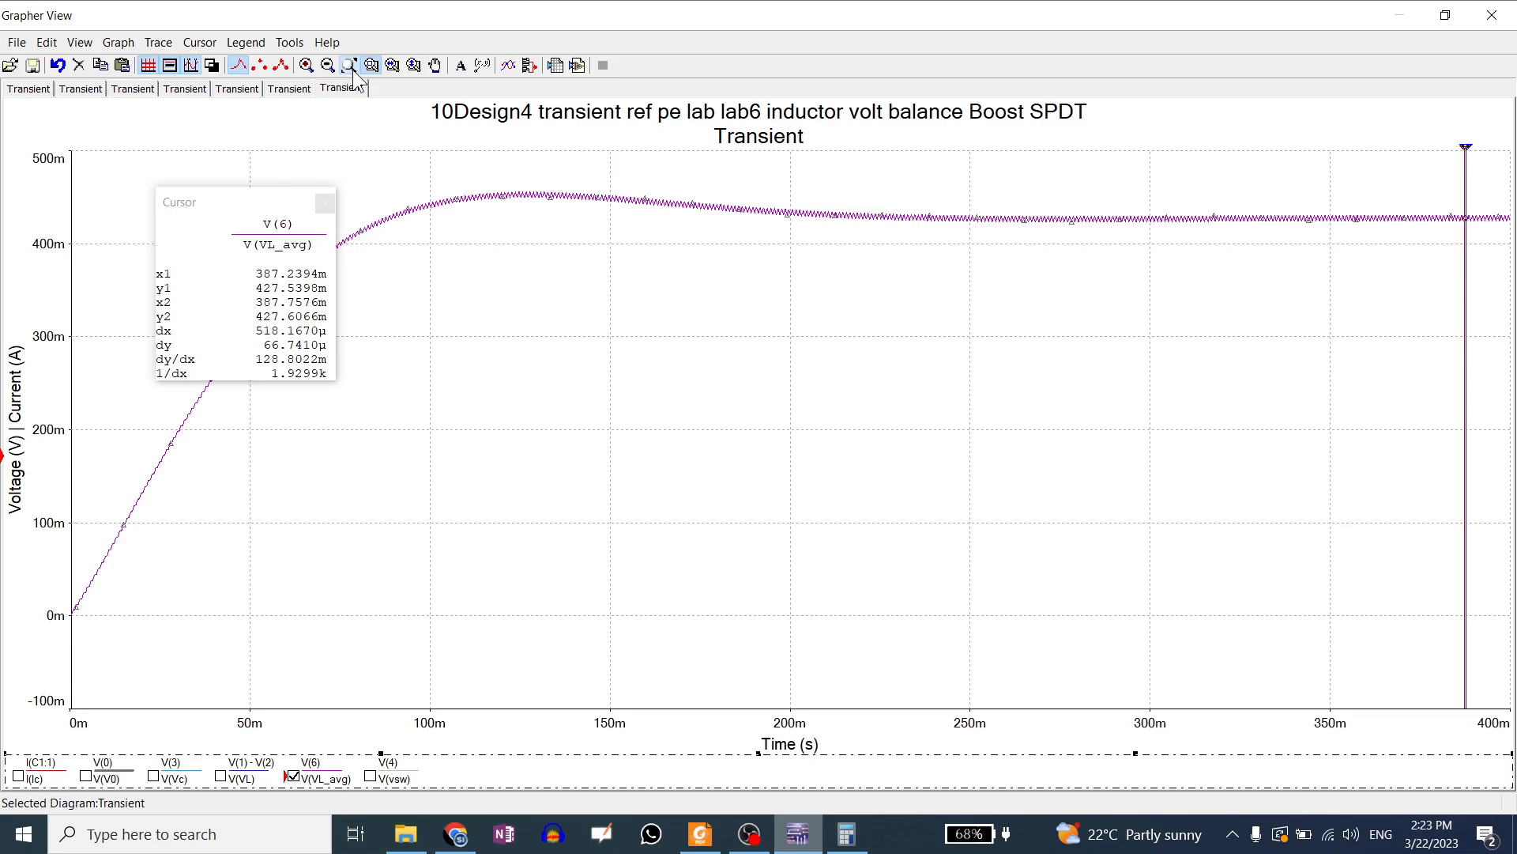
left_click_drag(254, 207, 186, 255)
left_click(257, 251)
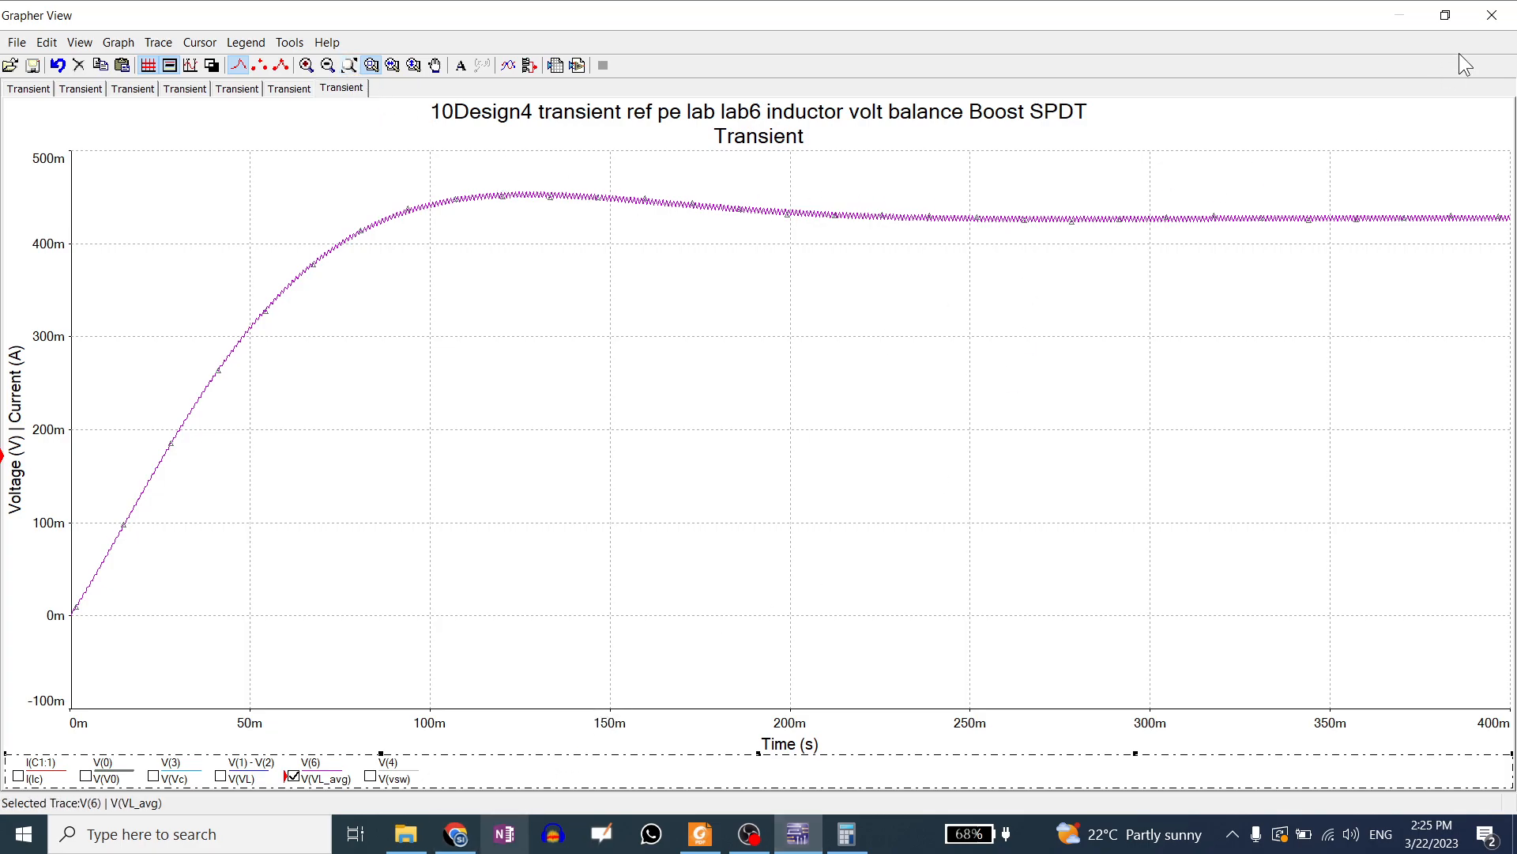
Close the graph window and open the design file 13Design5 lab-6_R1 Capacitor charge balance Boost SPDT.
left_click(1503, 12)
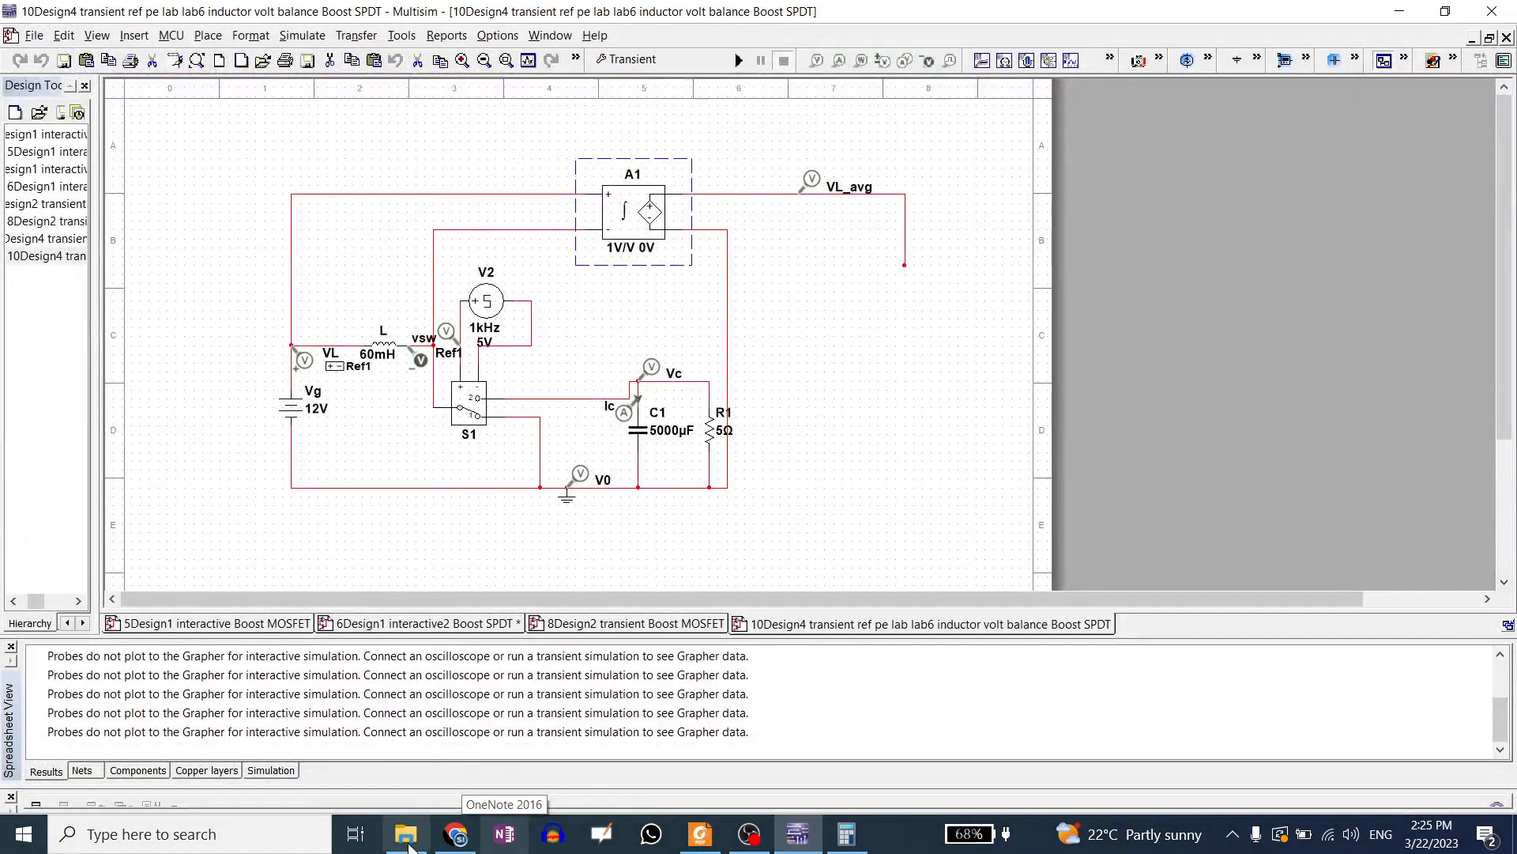
key("alt+Tab")
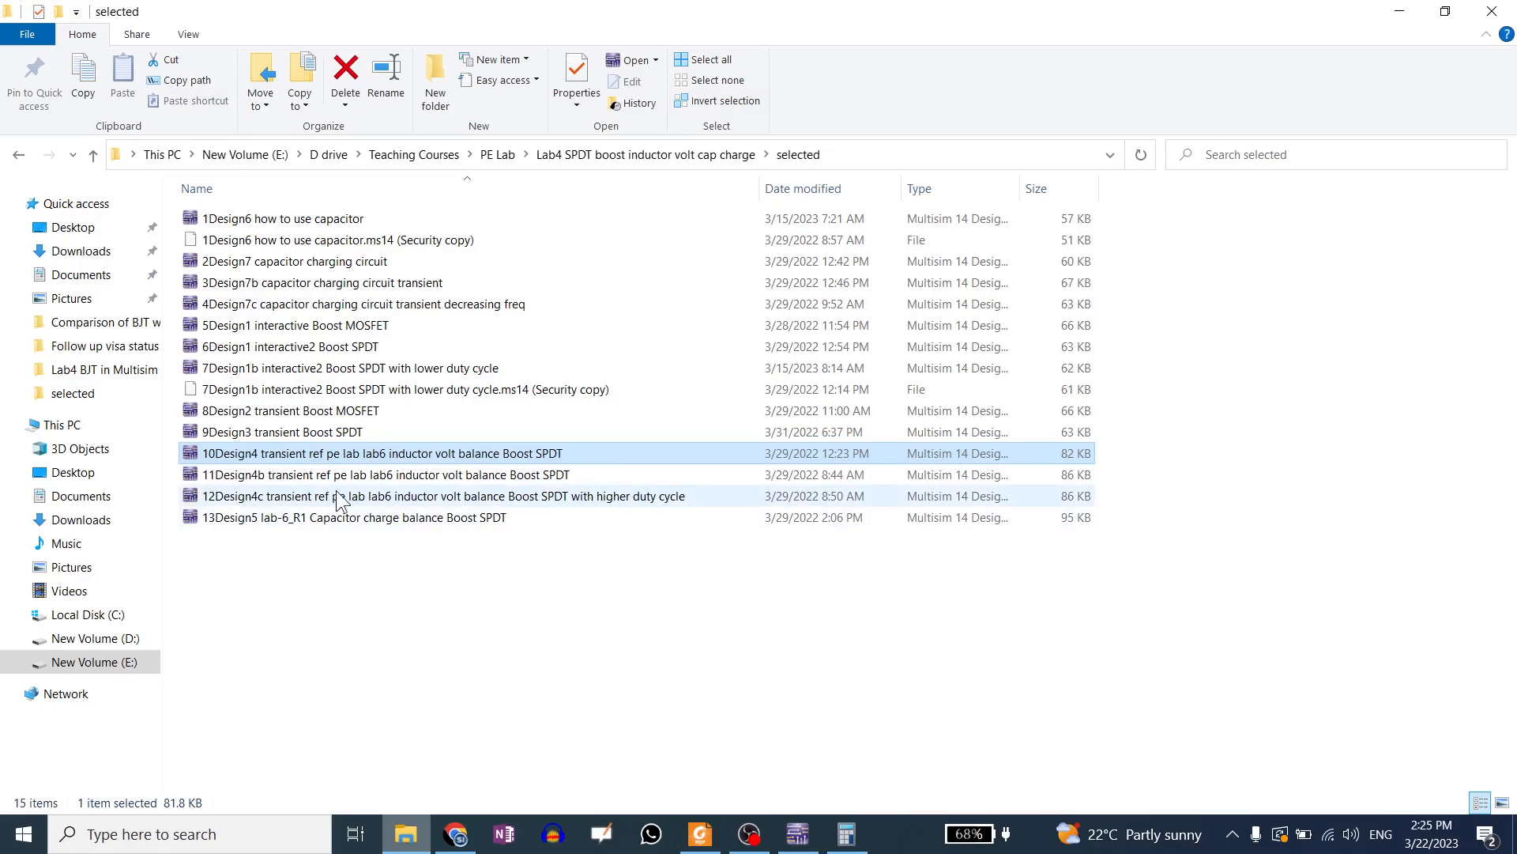
double_click(342, 519)
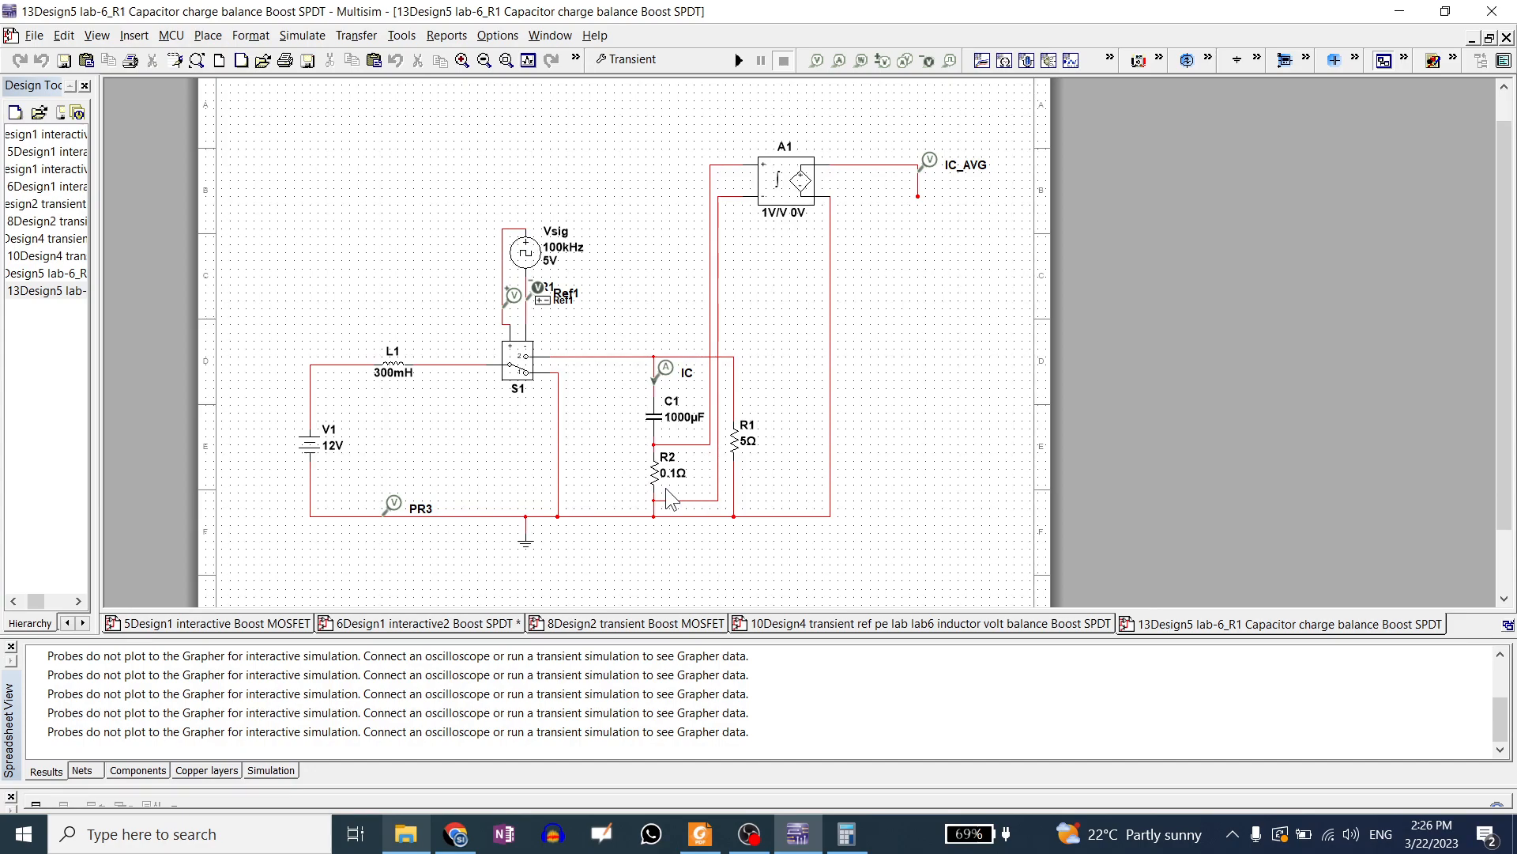
Start and stop a transient run, disable the maximum time step and rerun the analysis with the graph window reduced beside the schematic.
left_click(735, 60)
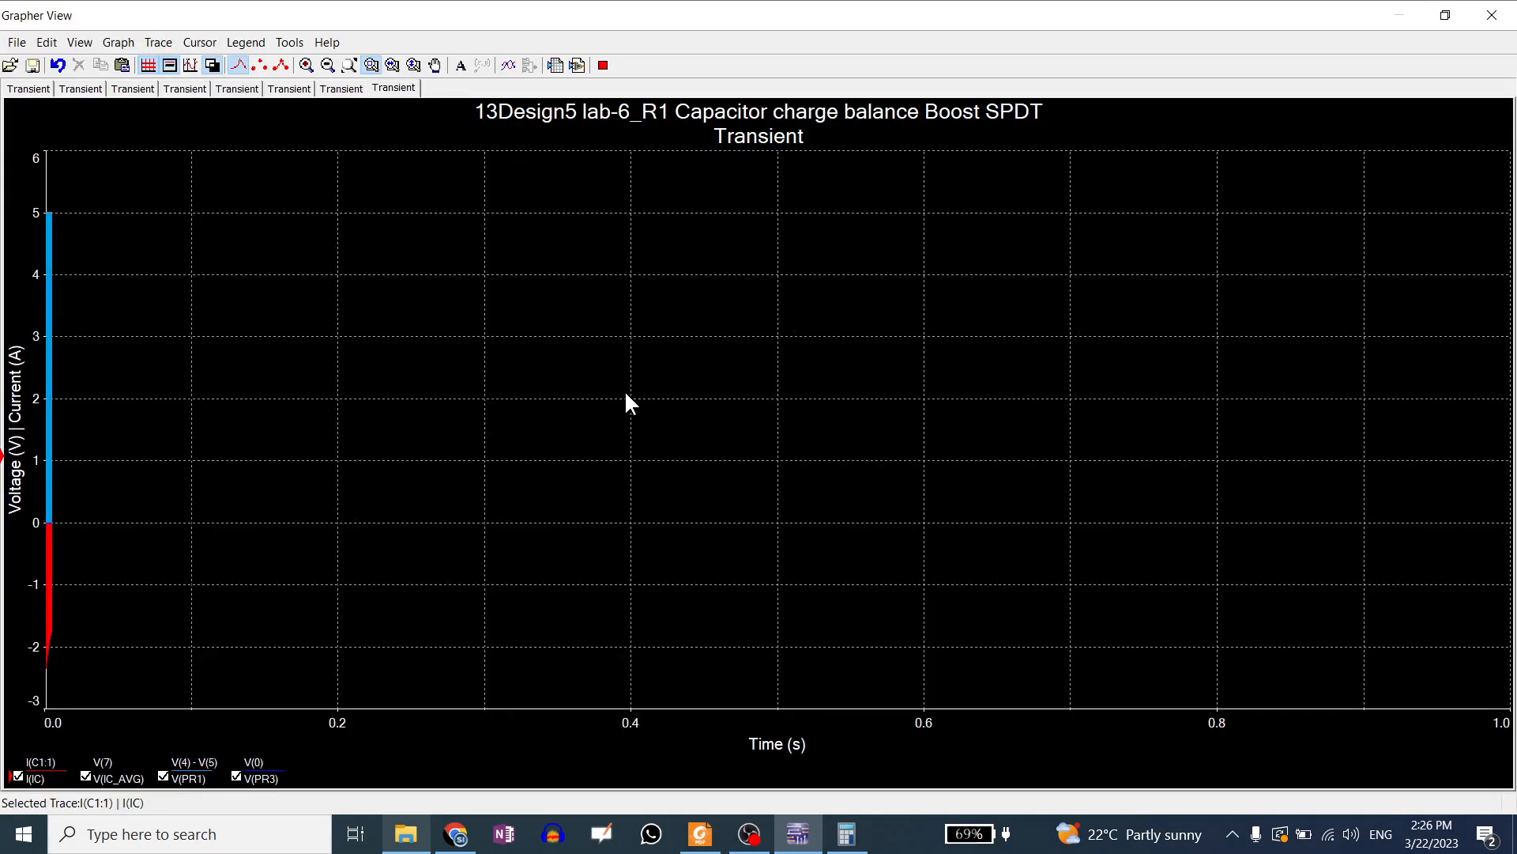
left_click(604, 66)
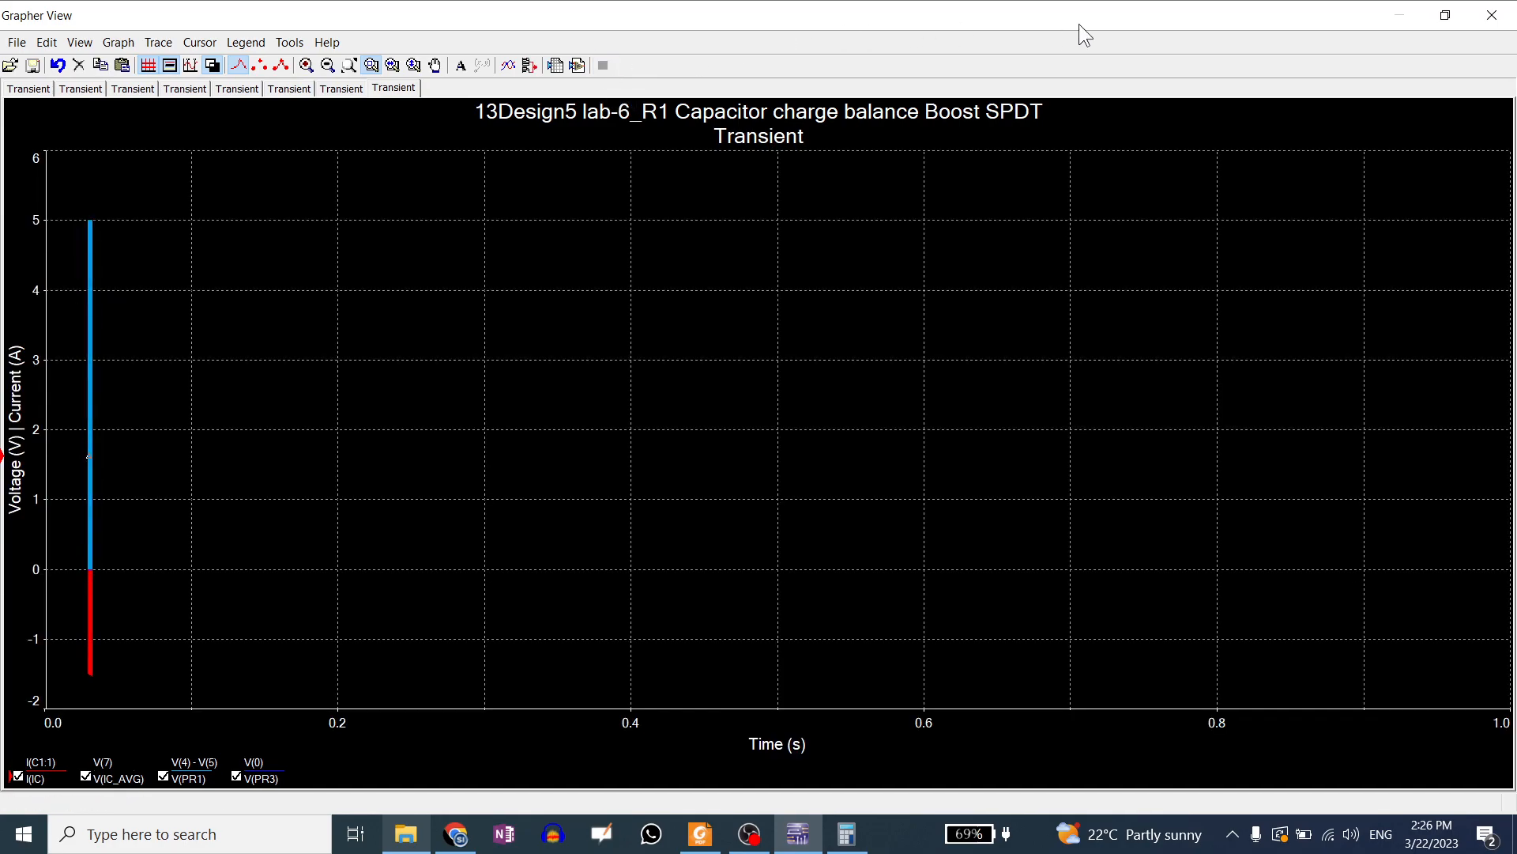
left_click(1439, 22)
left_click(662, 68)
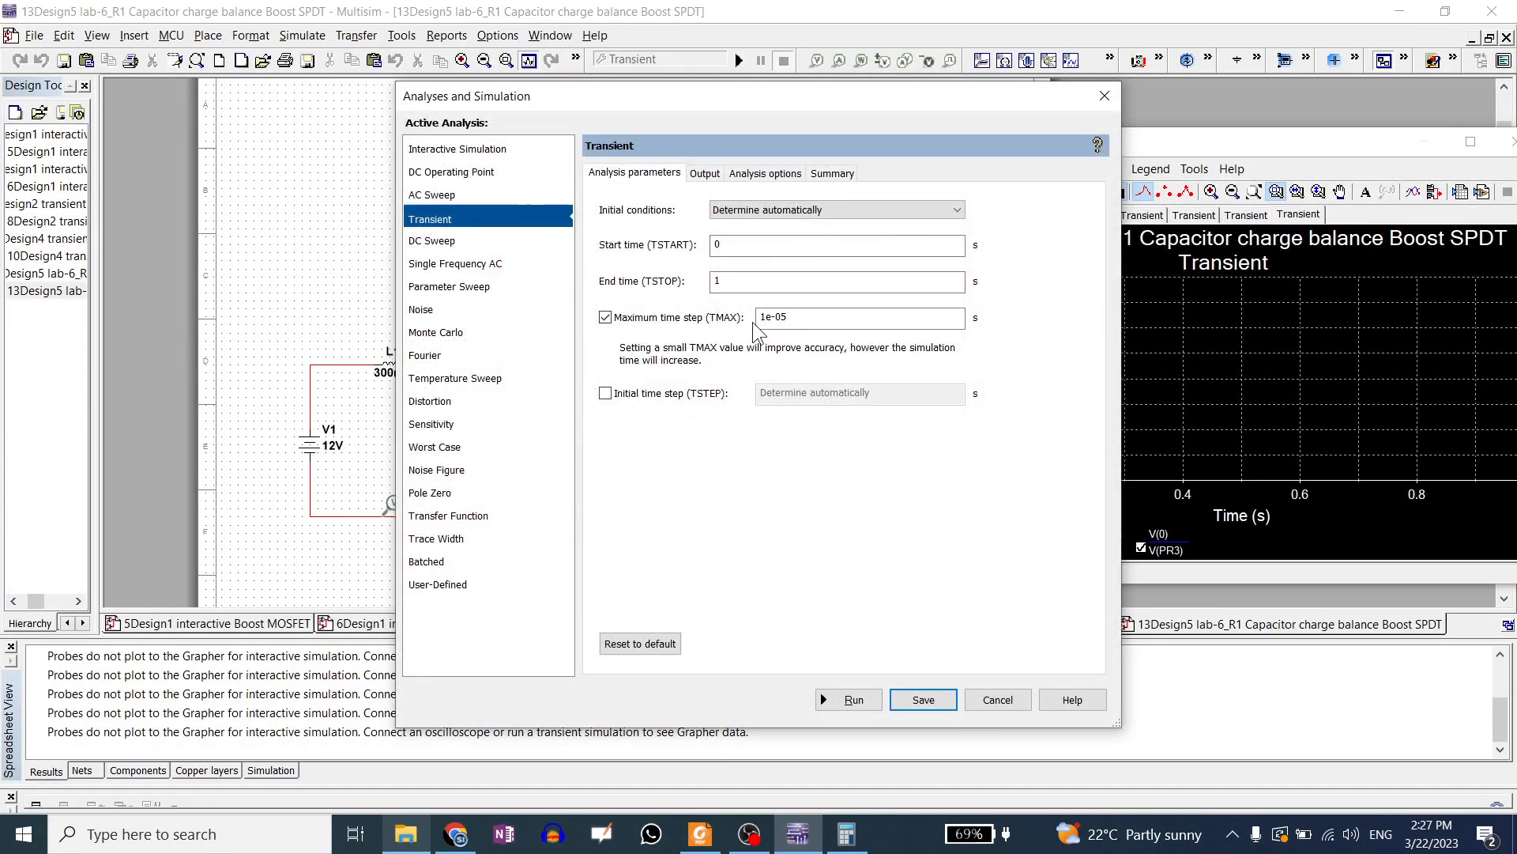
left_click(605, 317)
left_click(848, 698)
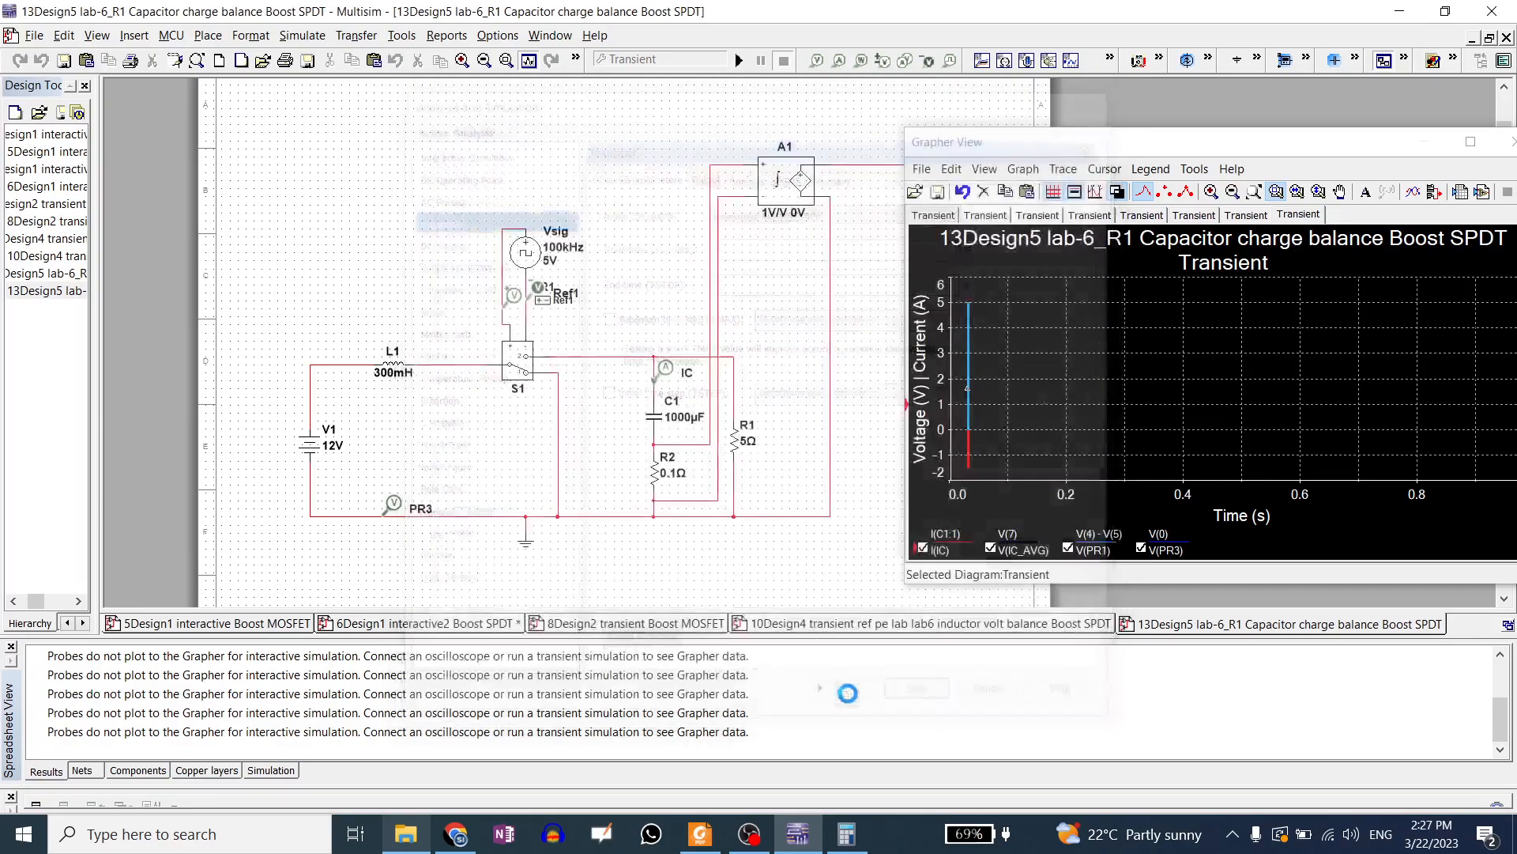
left_click_drag(1144, 146, 1100, 104)
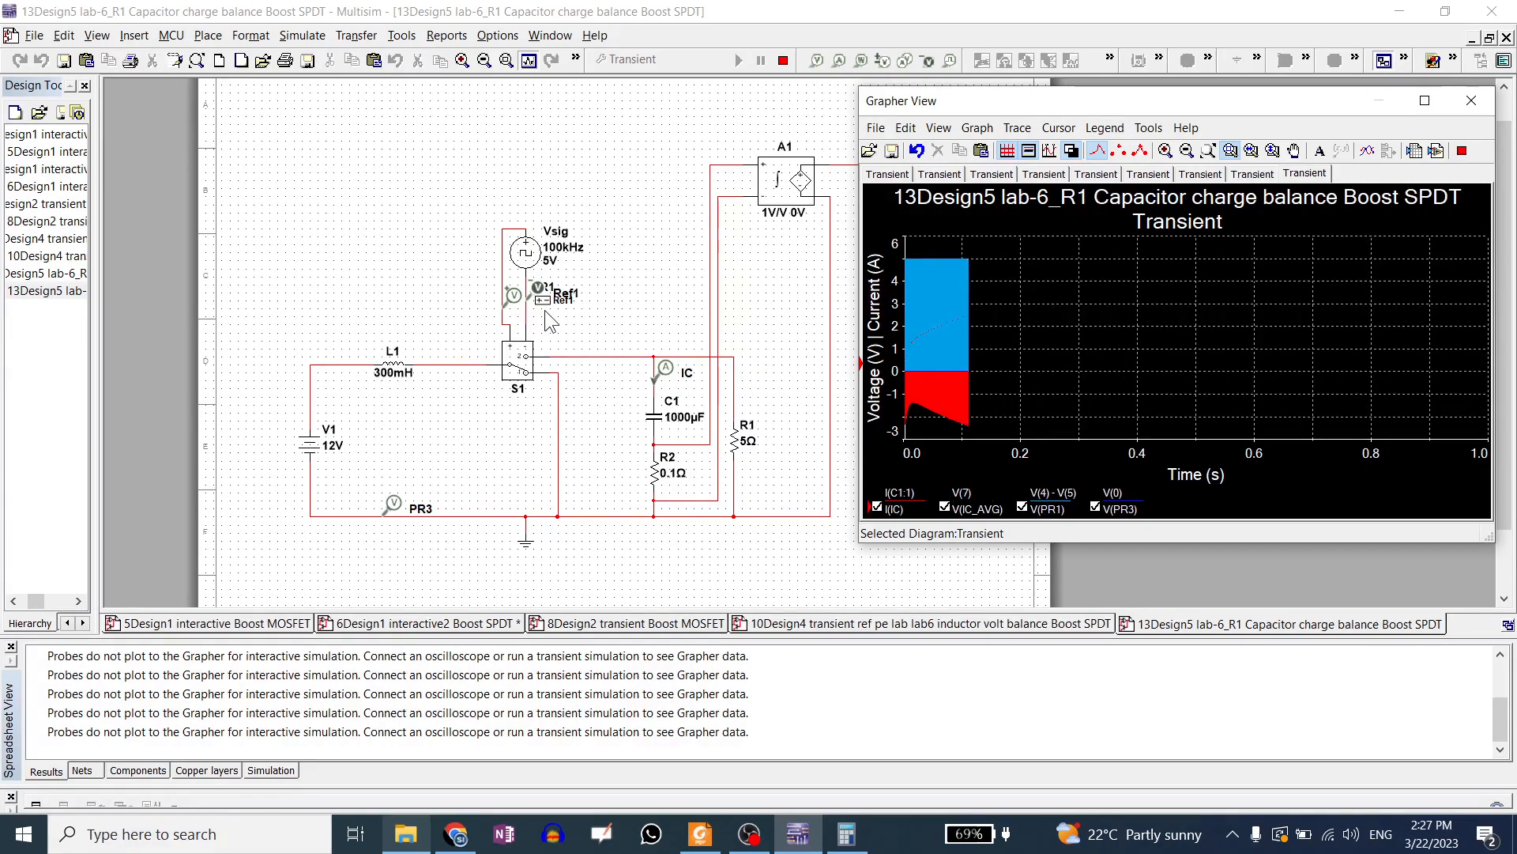
Look through the earlier result pages to the 10Design4 inductor volt balance graph while the simulation runs.
left_click(875, 316)
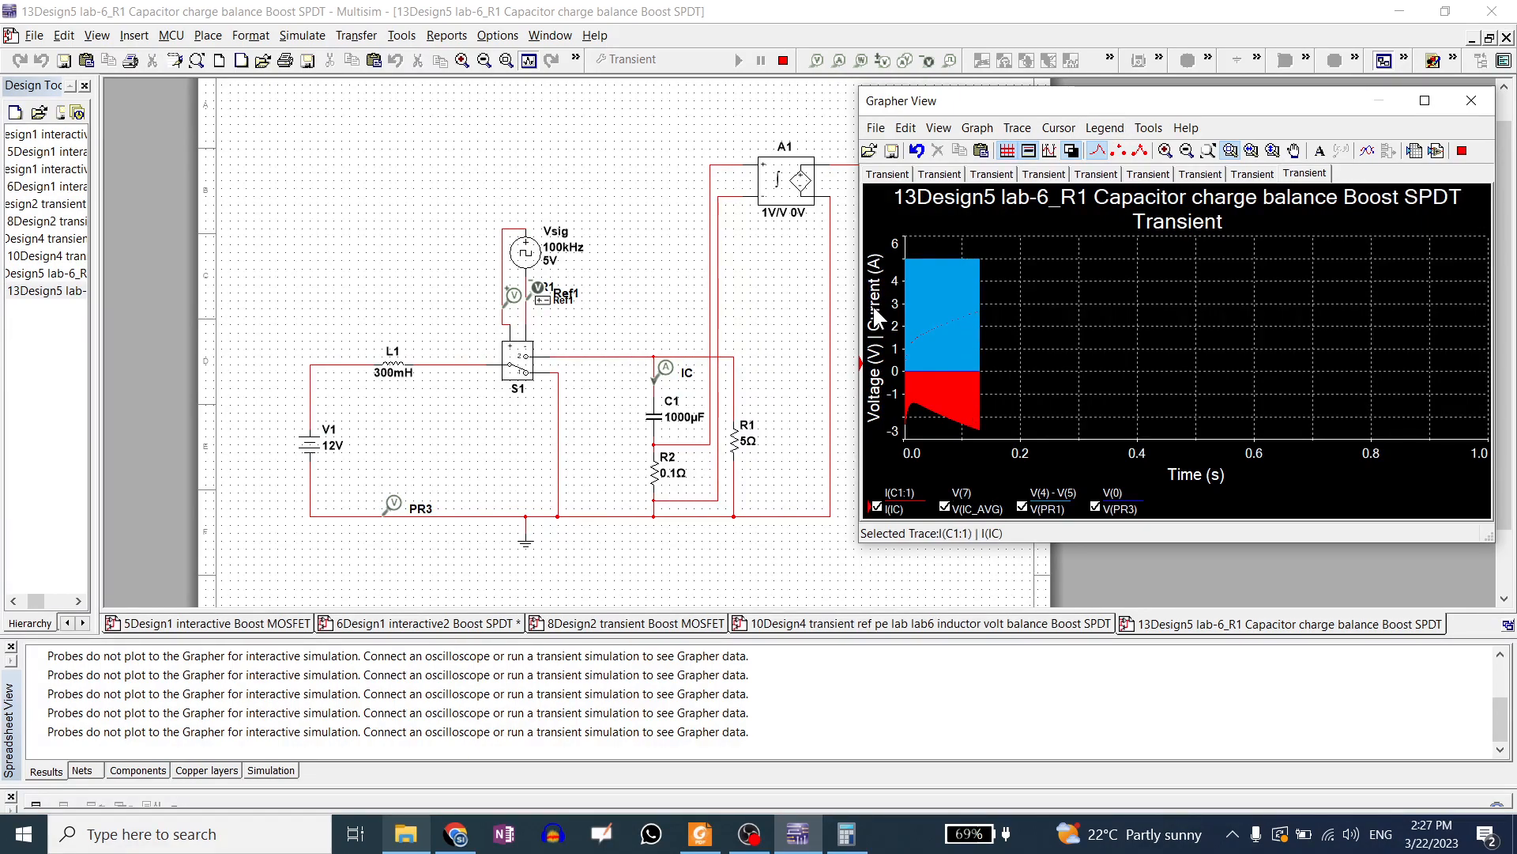
left_click(1144, 348)
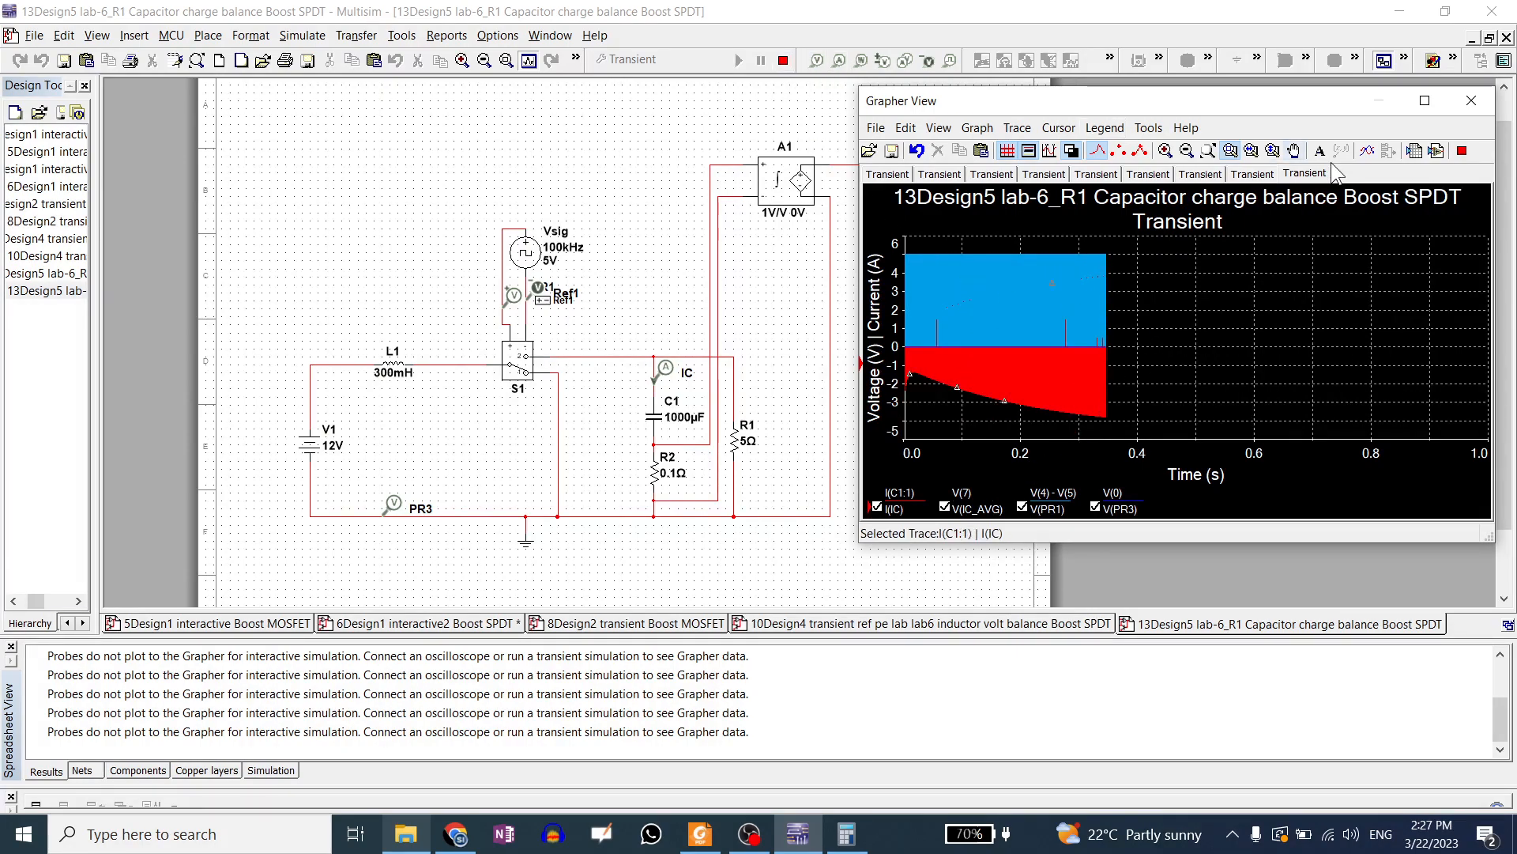
left_click(1254, 172)
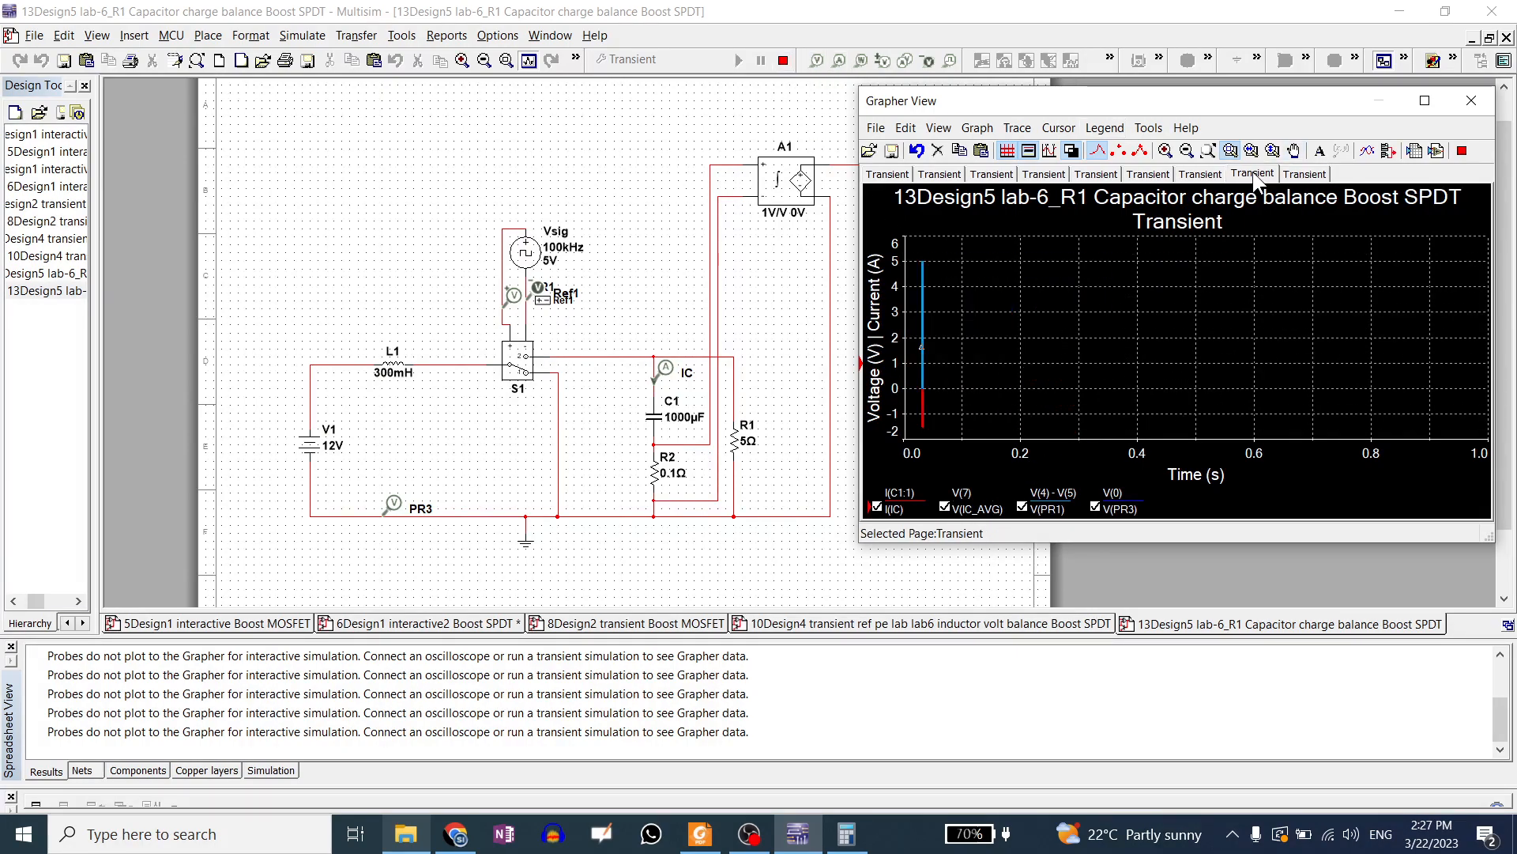
left_click(1200, 175)
left_click_drag(1249, 106, 948, 106)
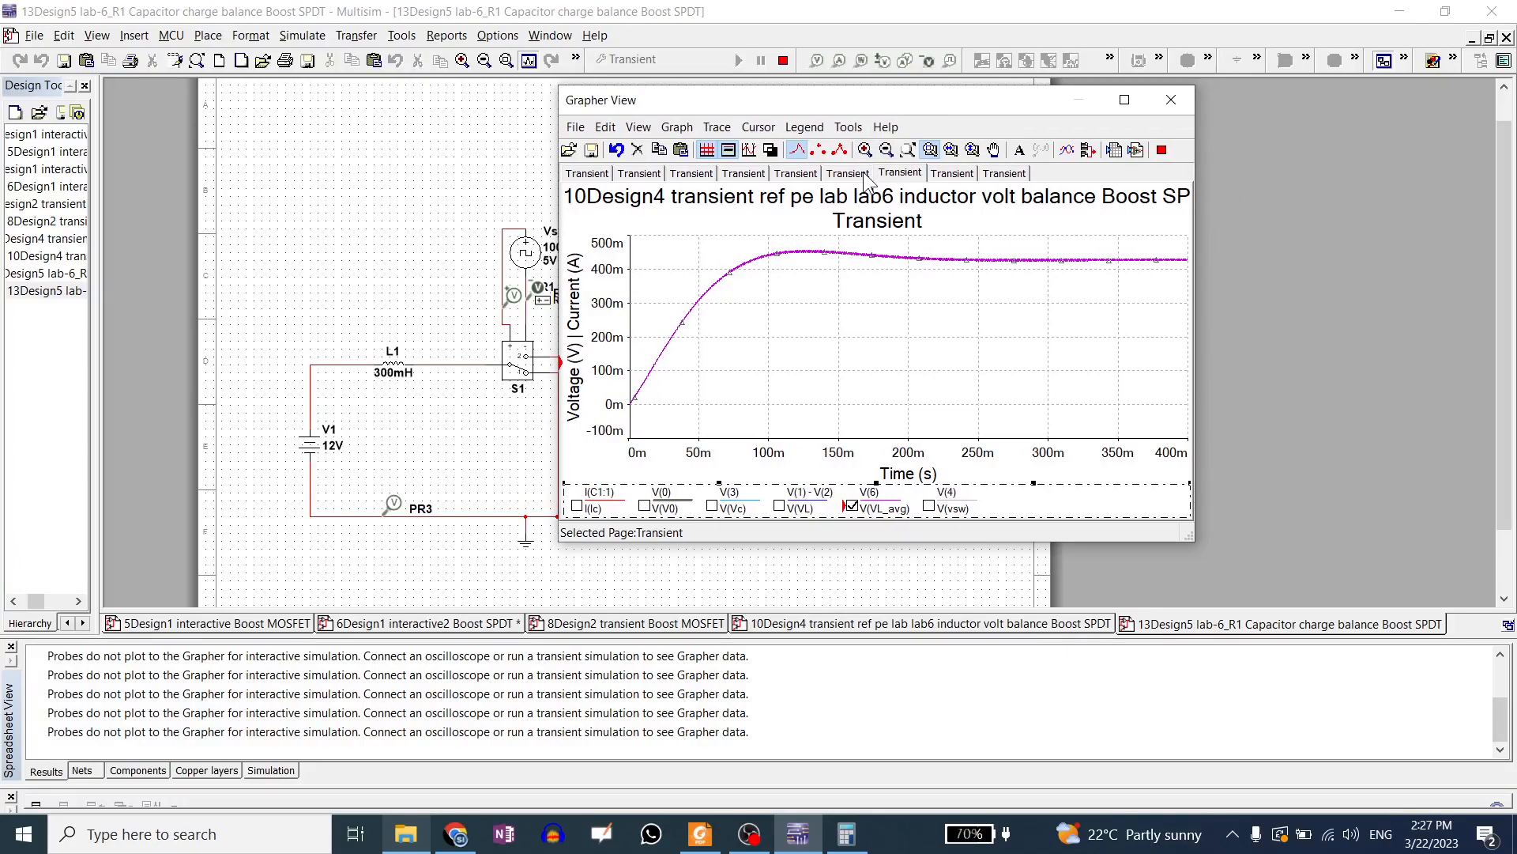
left_click(905, 175)
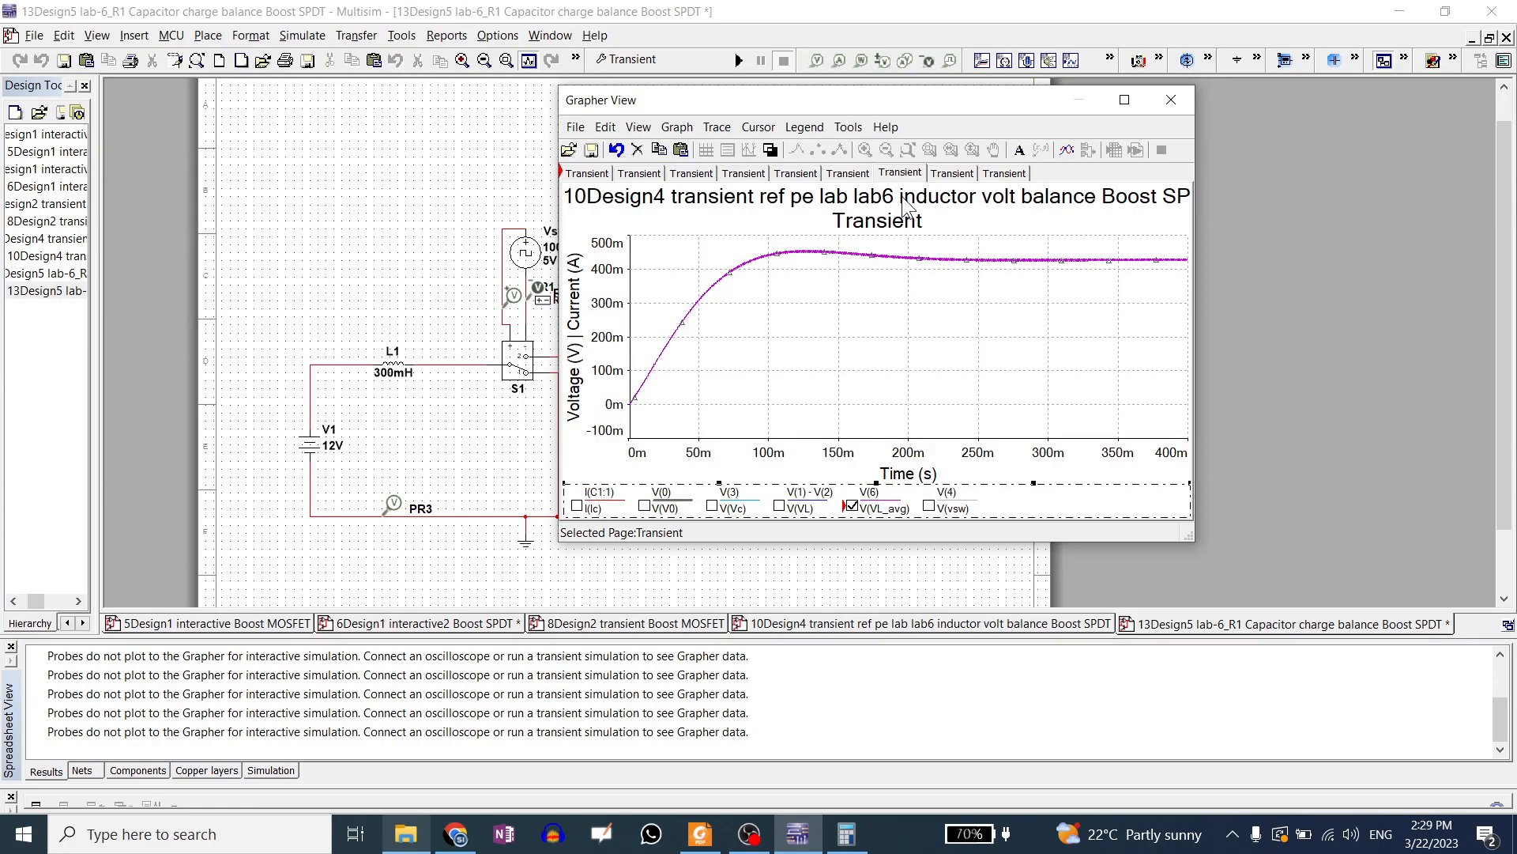
left_click(1048, 264)
Return to the newest capacitor charge balance graph, give it a white background and maximize the graph window.
left_click(1002, 174)
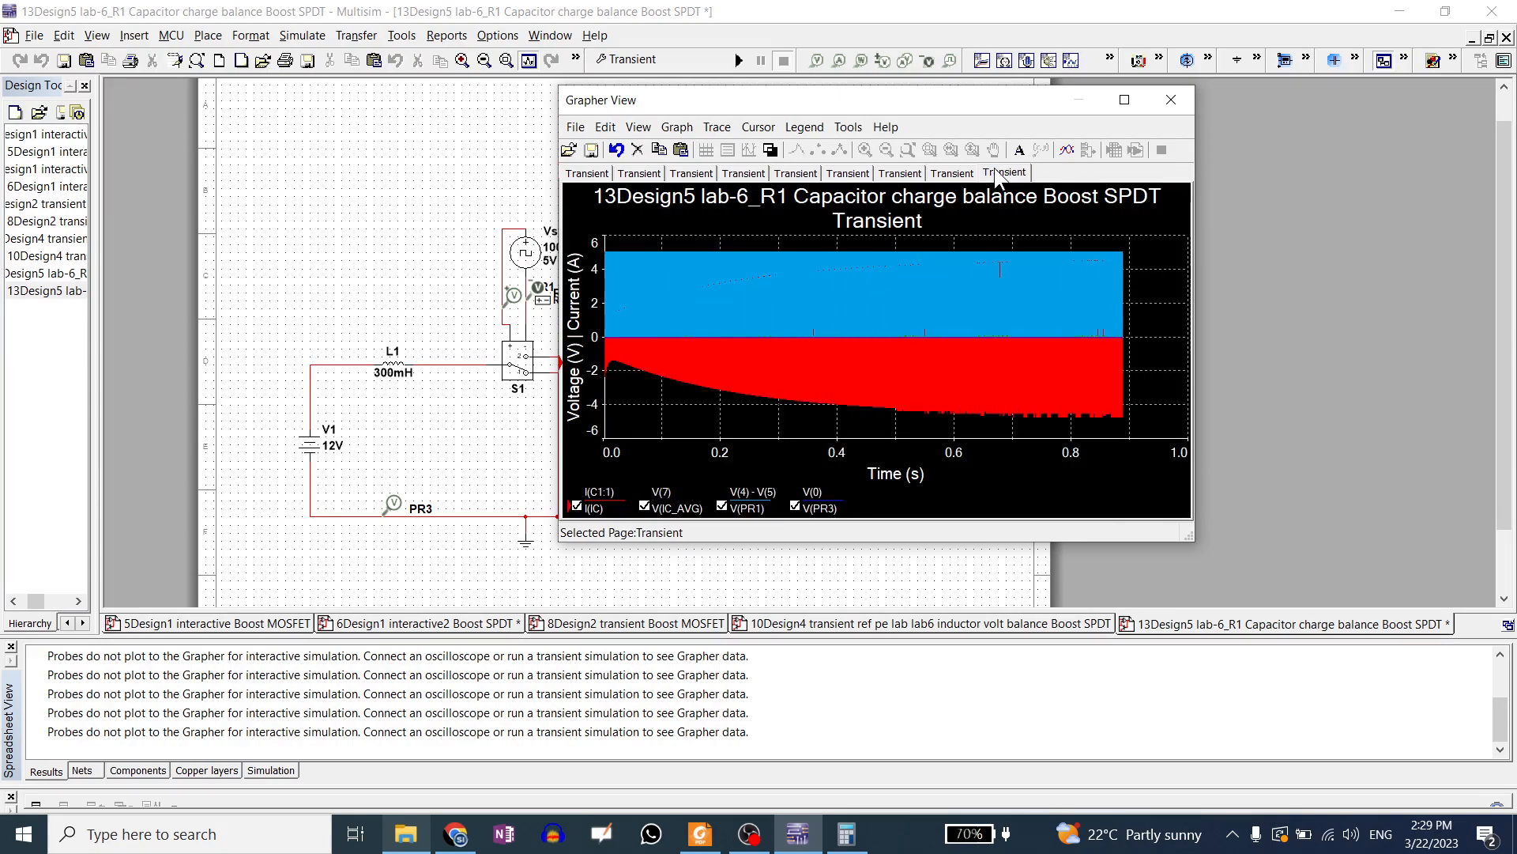
left_click(1104, 361)
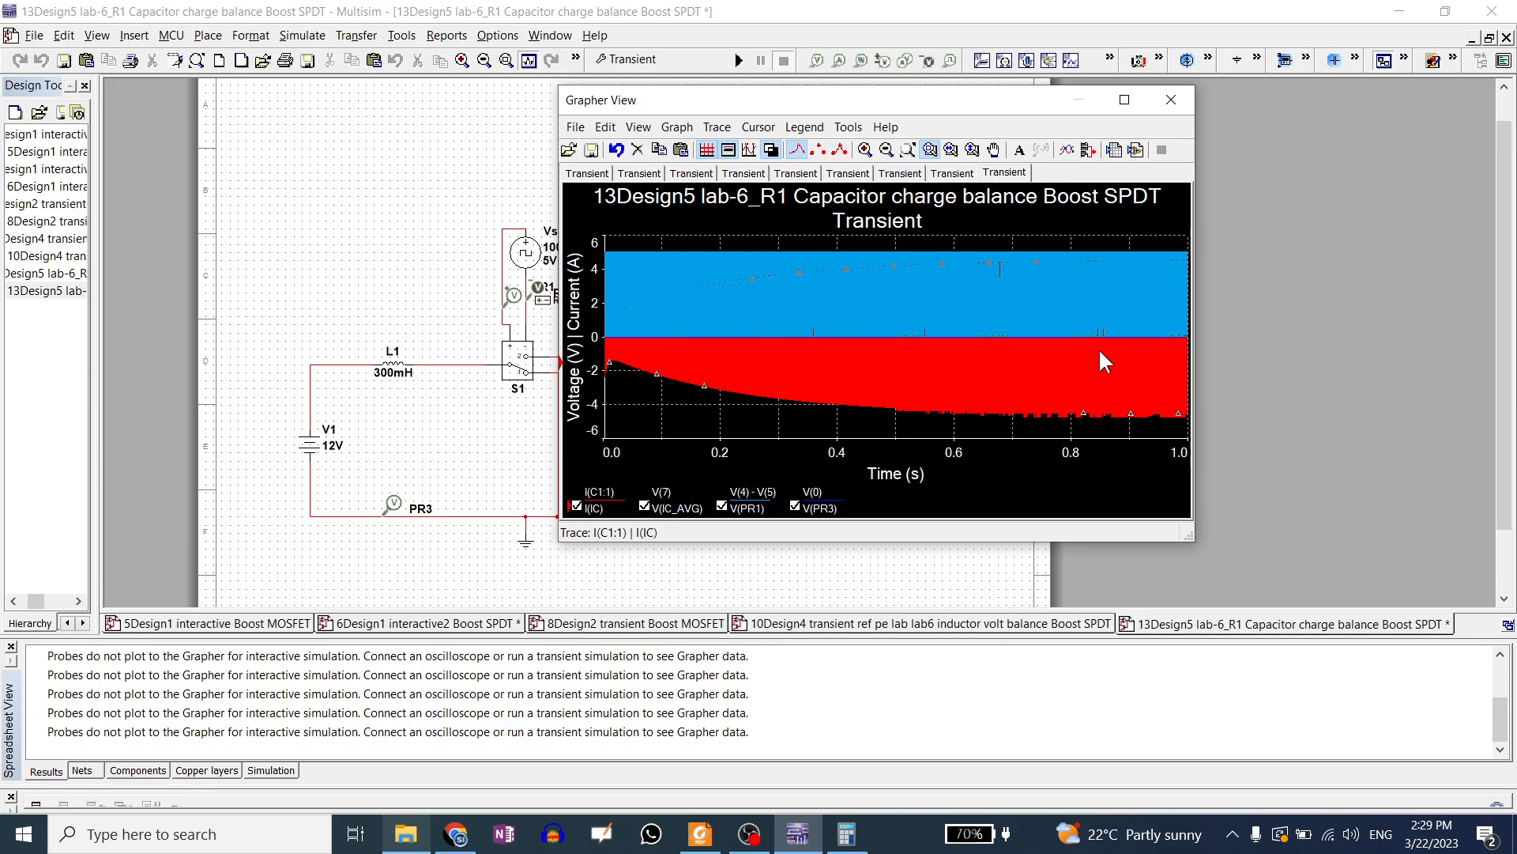
left_click(1188, 261)
left_click(770, 155)
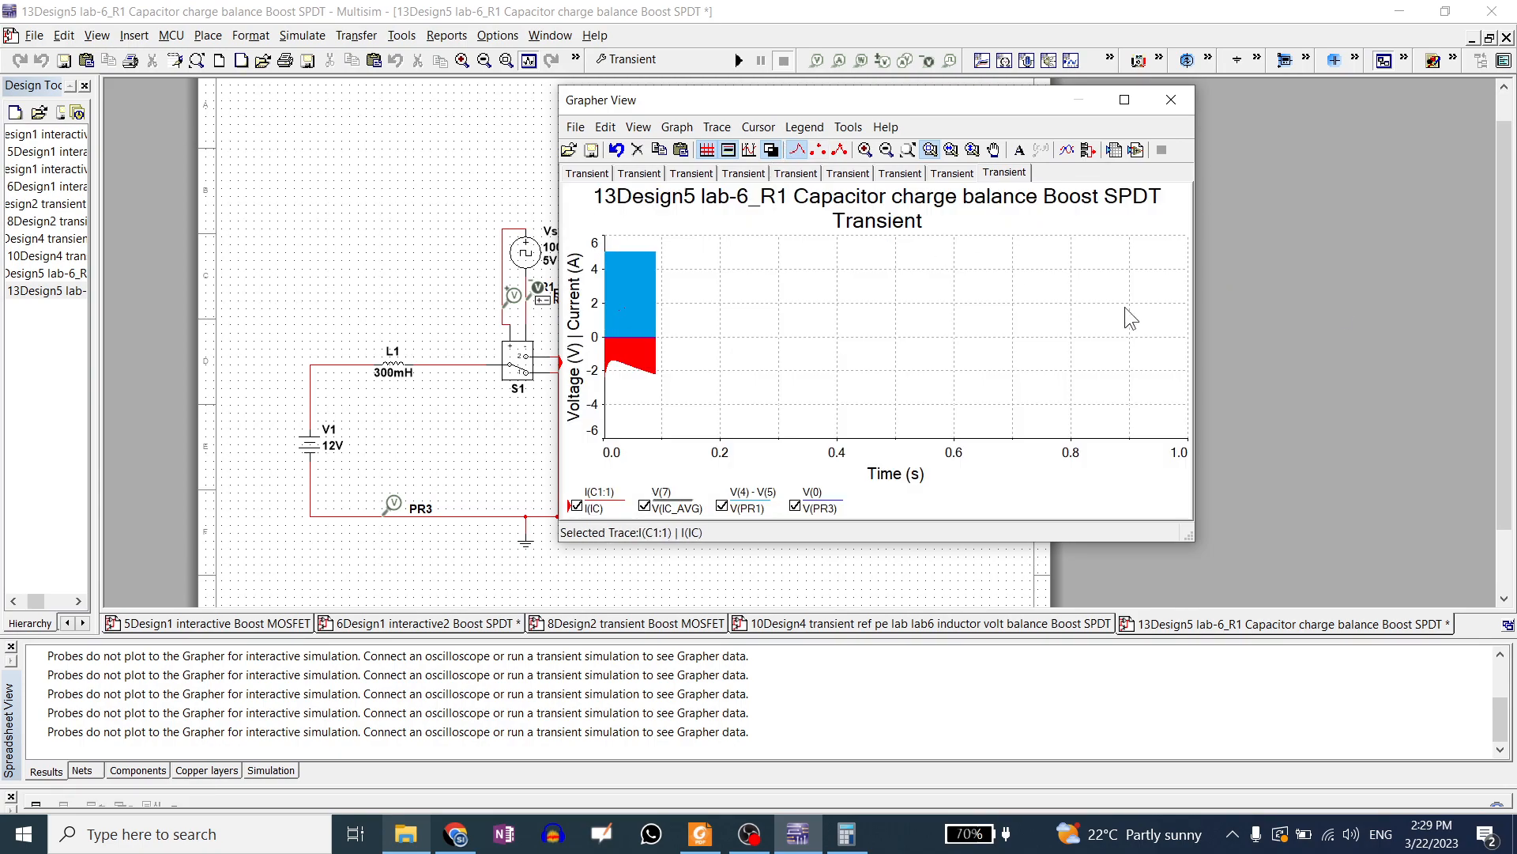
left_click(1125, 101)
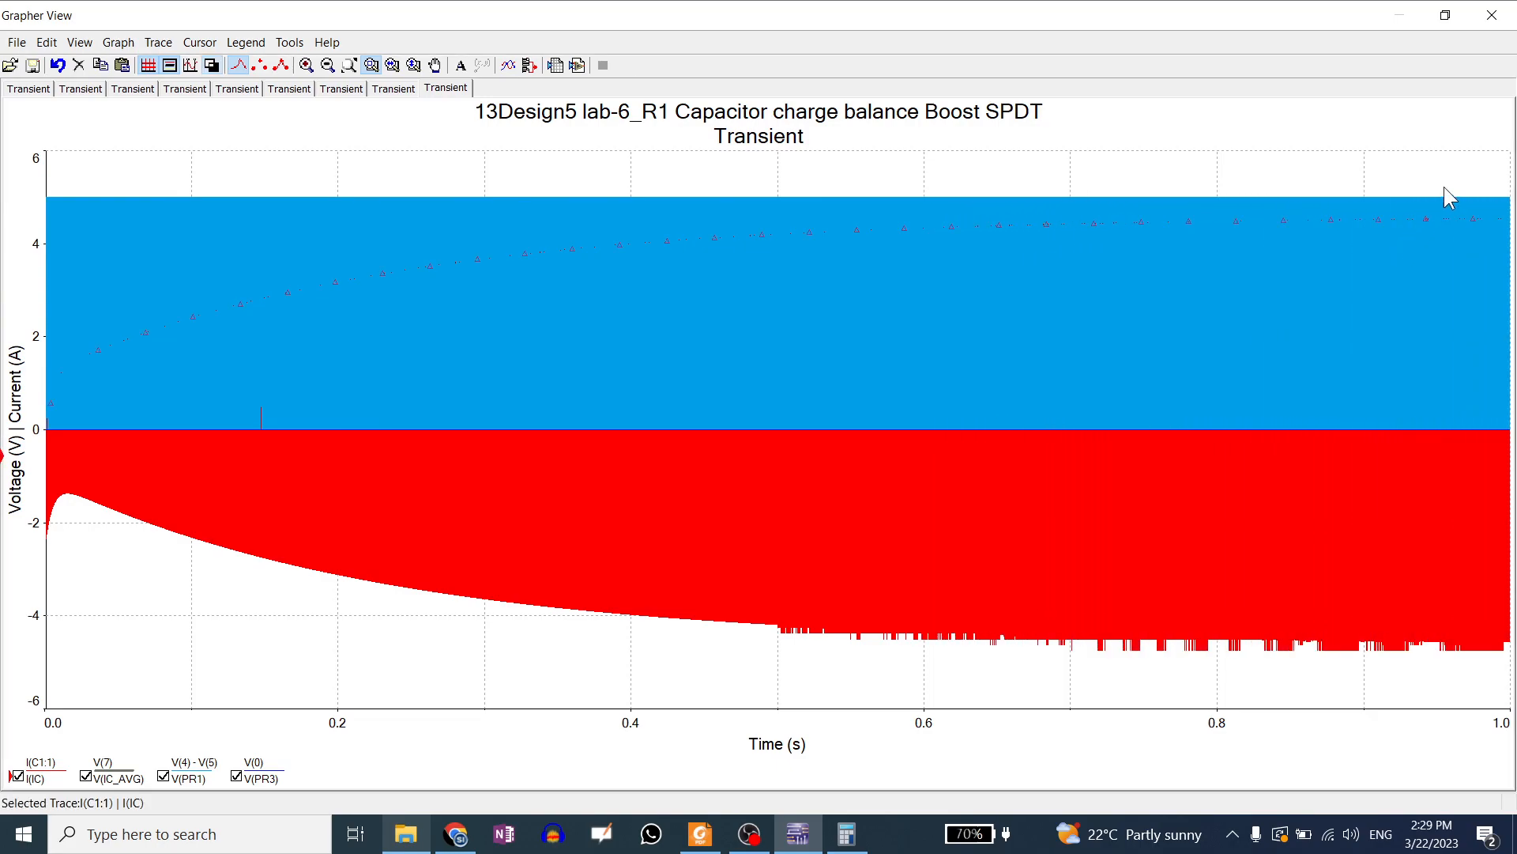
Try zooming in near the end of the plot, restore the full time range and hide the V(PR1) trace.
left_click_drag(1477, 191, 1501, 670)
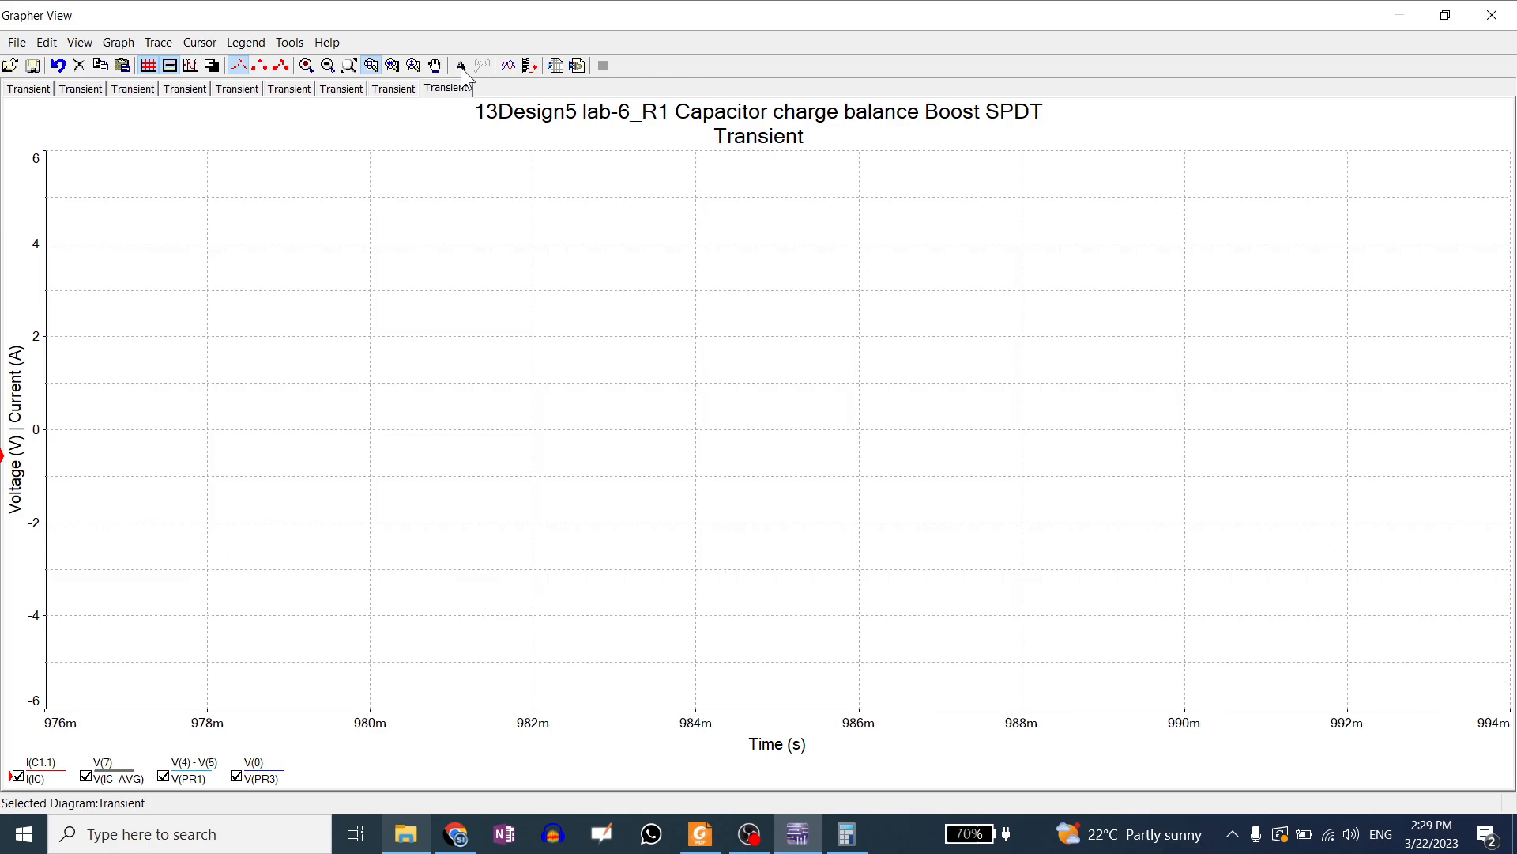
left_click(352, 65)
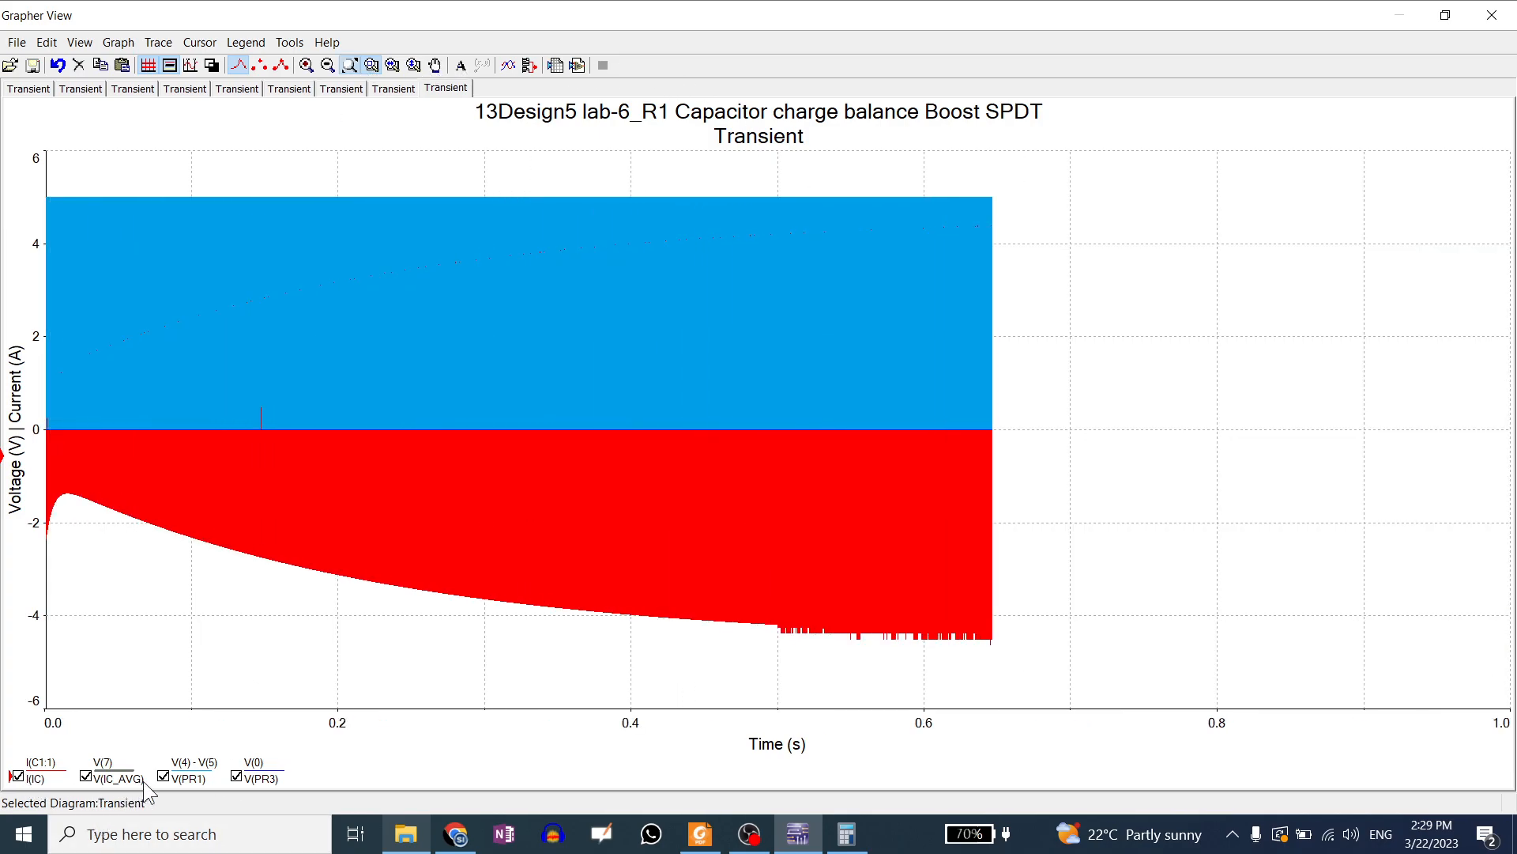
left_click(170, 777)
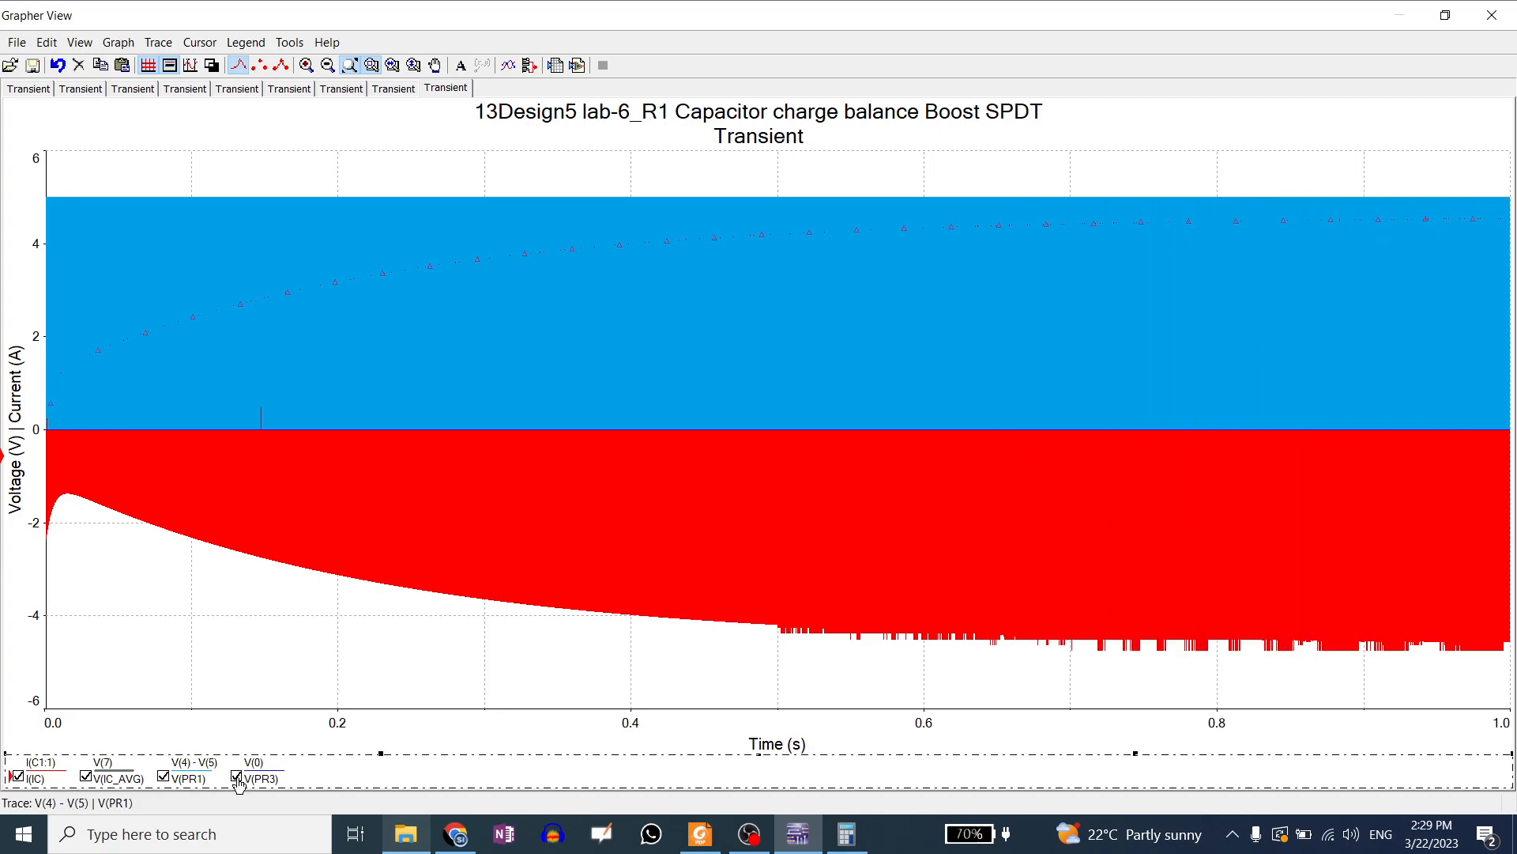
left_click(164, 776)
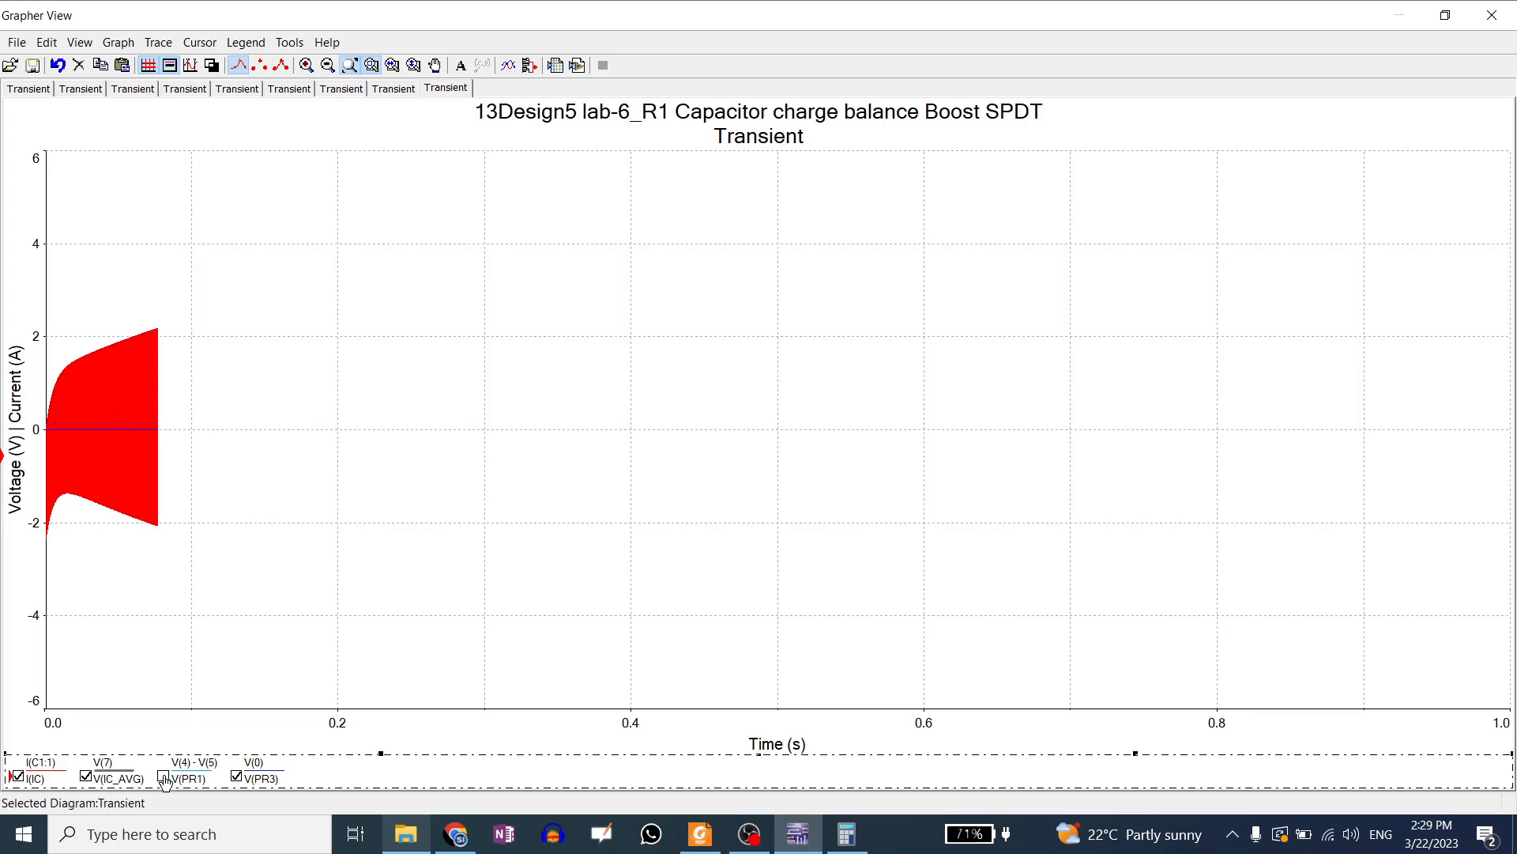
Examine the IC_AVG trace by hiding and showing again the V(PR3) and I(IC) traces.
left_click(238, 782)
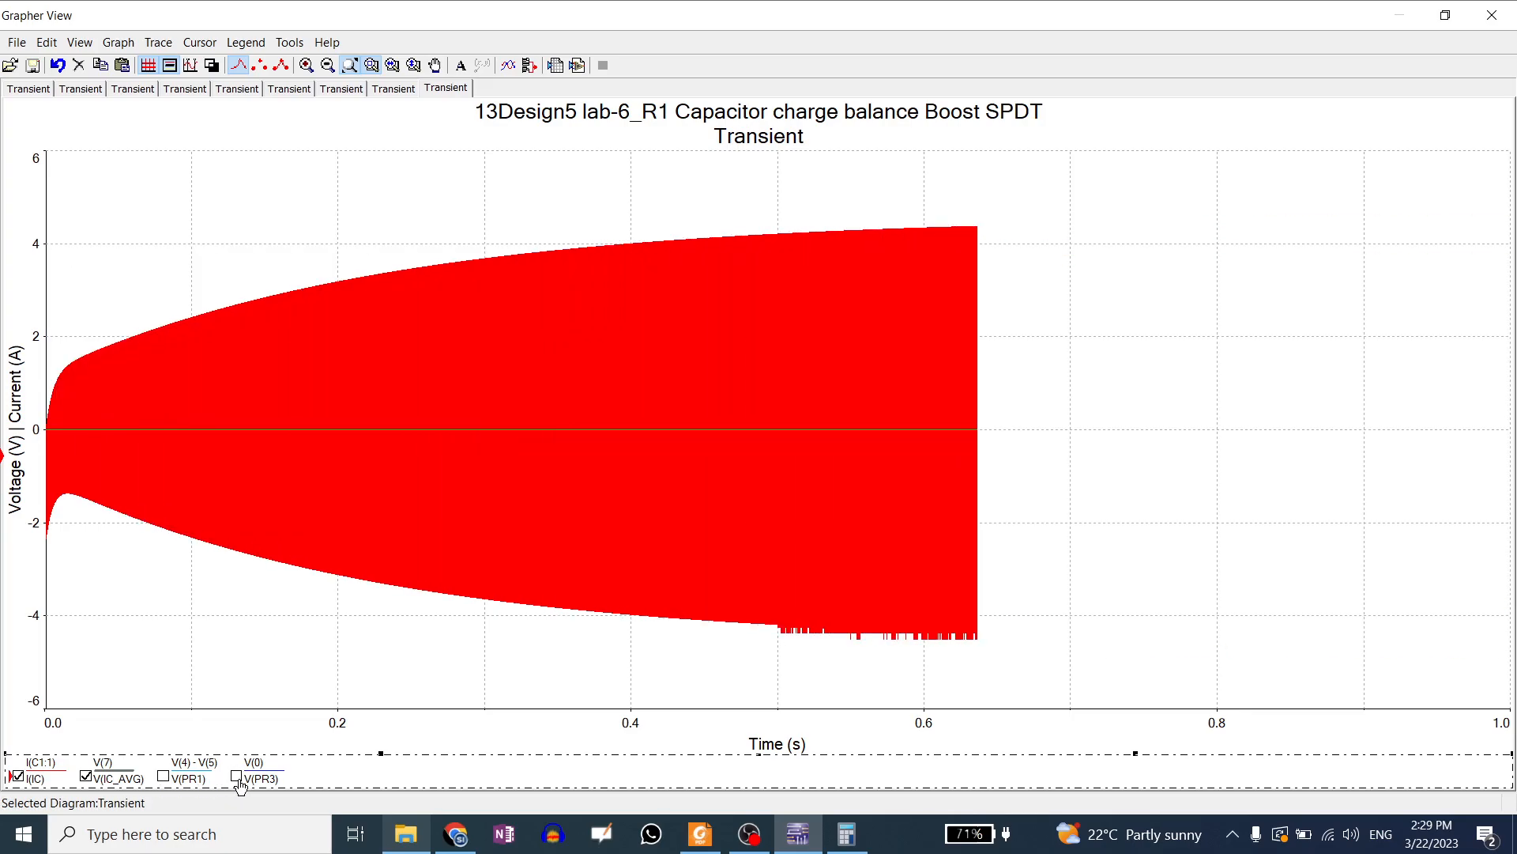
left_click(239, 782)
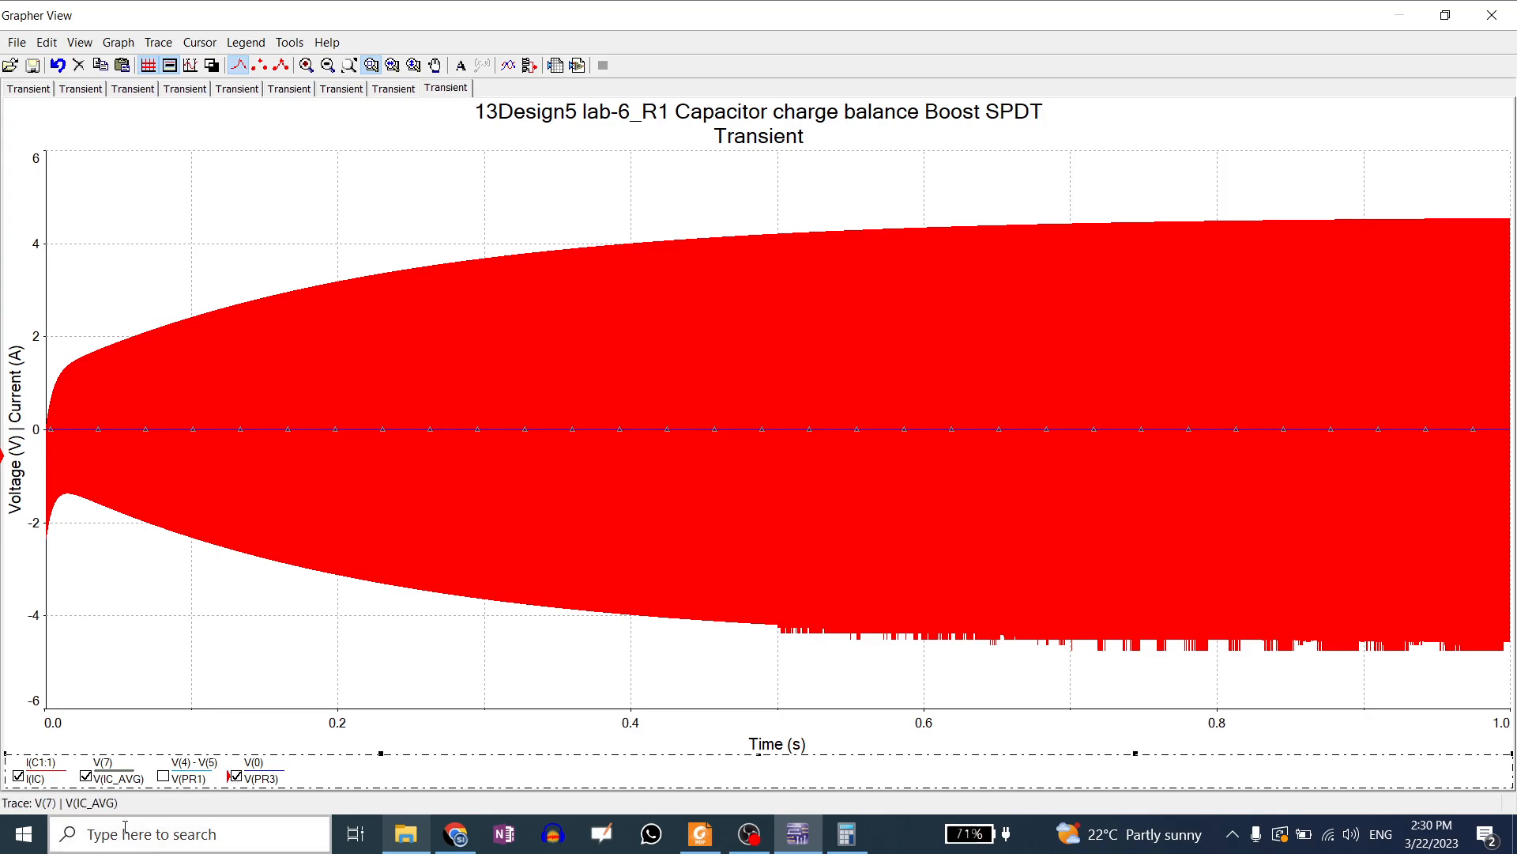
left_click(19, 777)
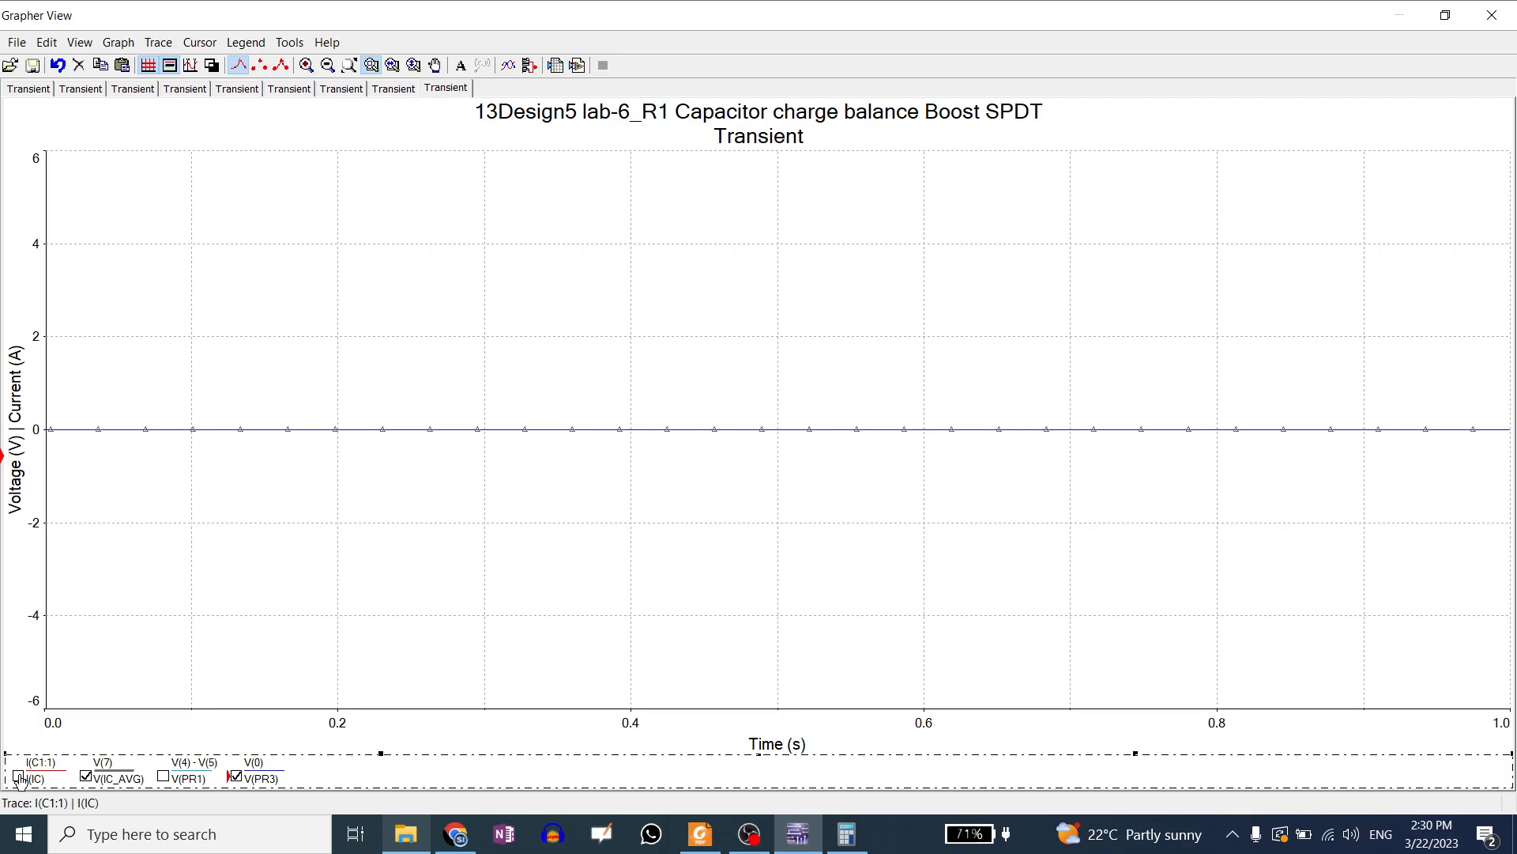
left_click(19, 777)
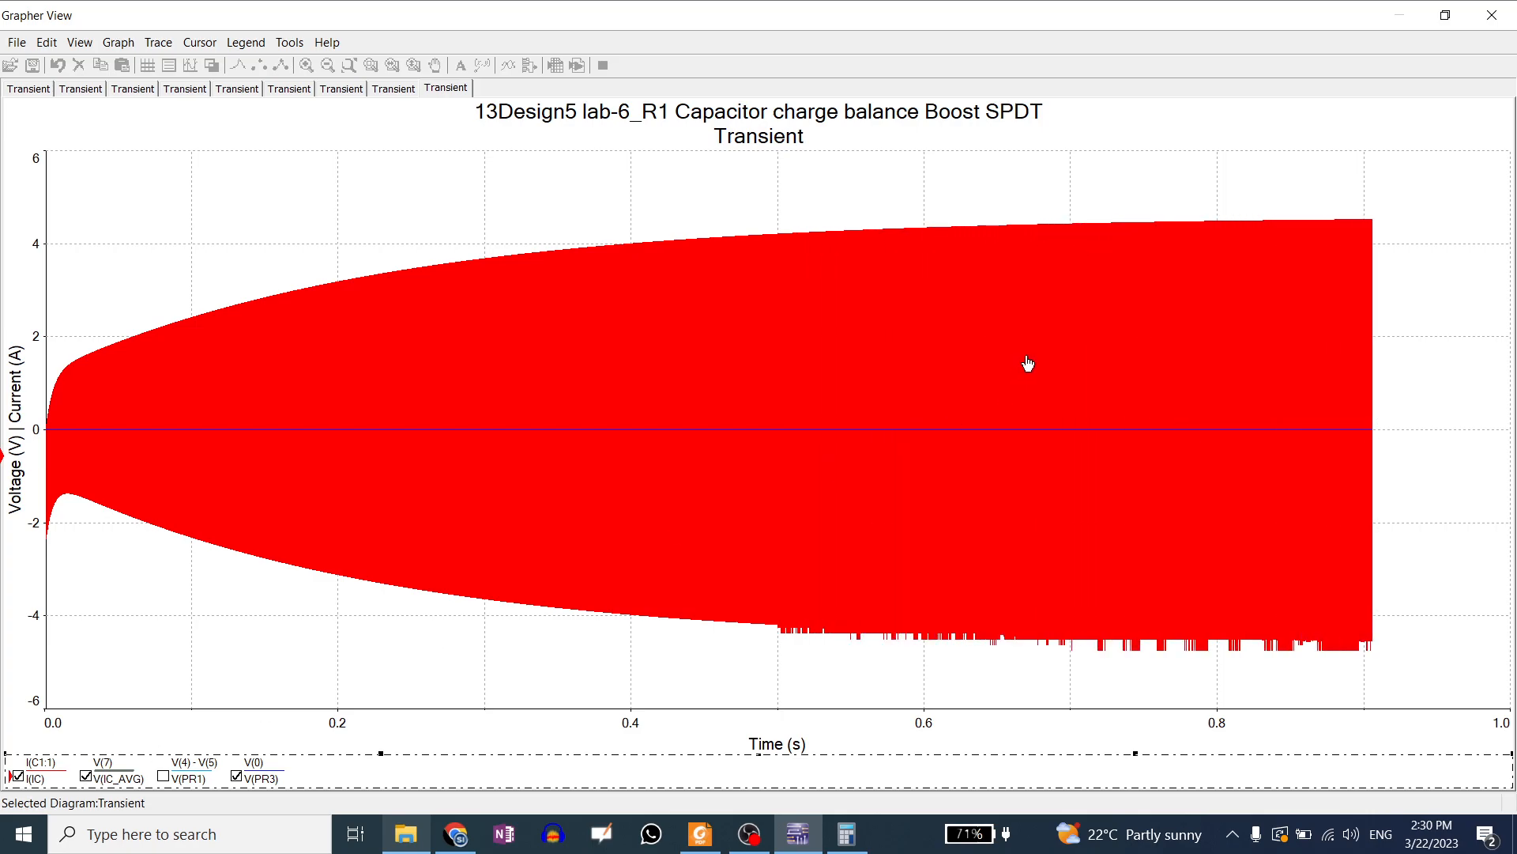
Zoom into the steady-state capacitor current waveform to about 987.74 to 987.86 ms.
left_click(1382, 211)
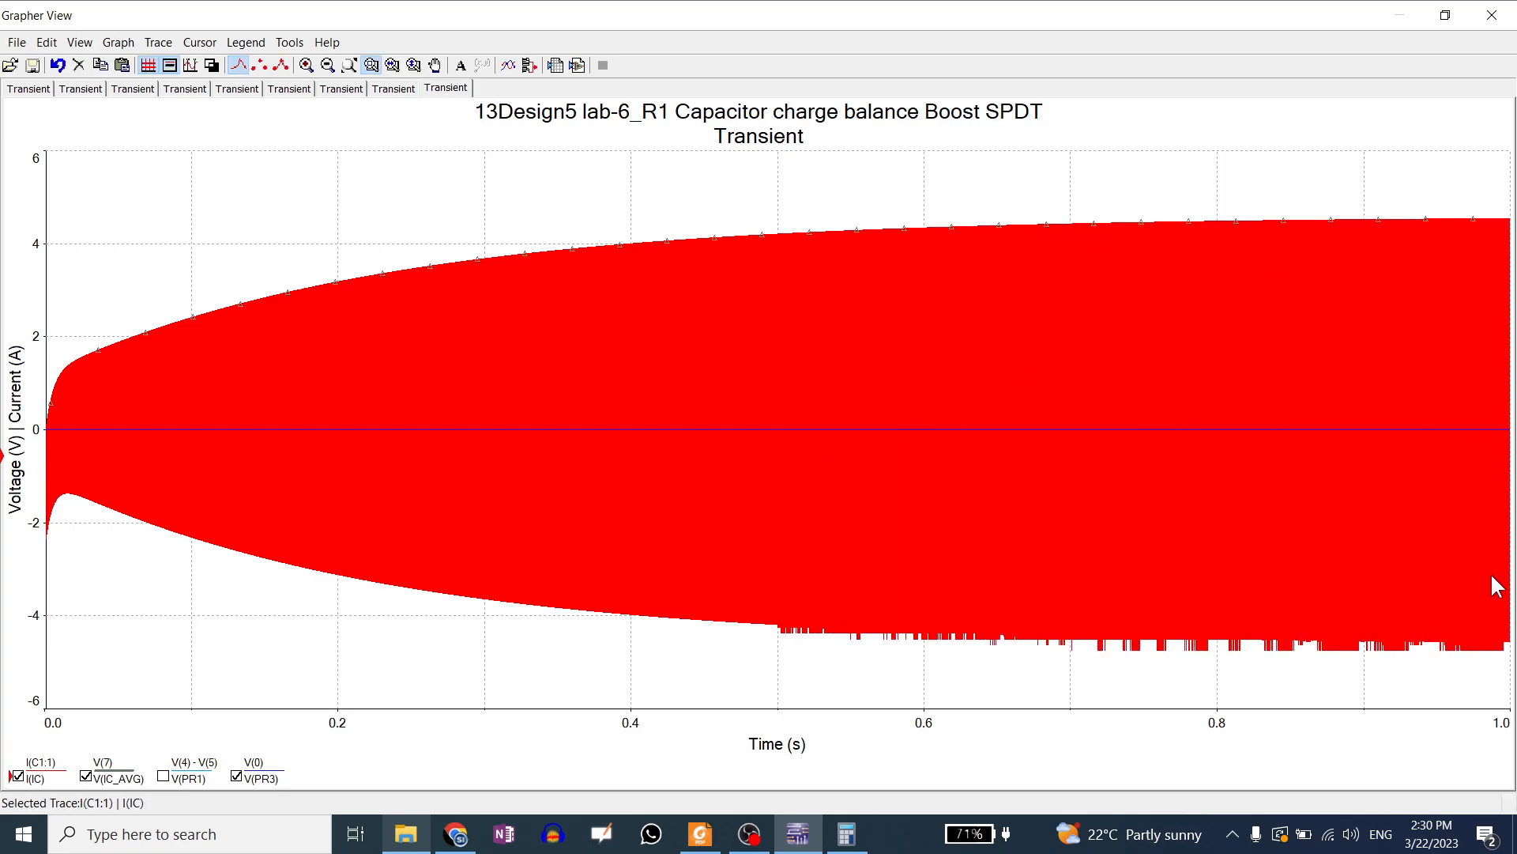
left_click_drag(1476, 203, 1493, 673)
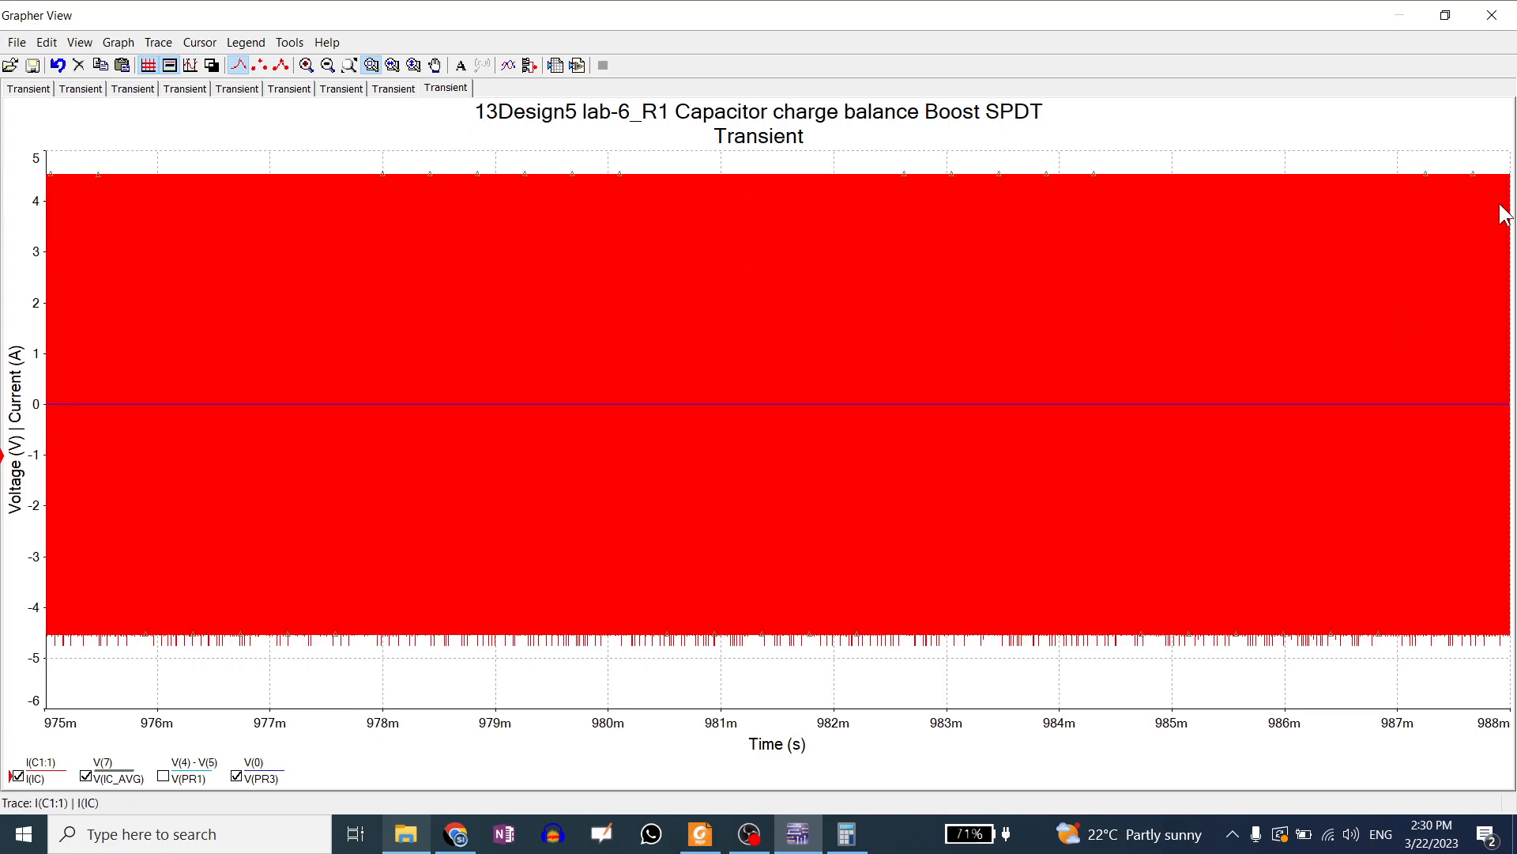
left_click_drag(1483, 170, 1502, 668)
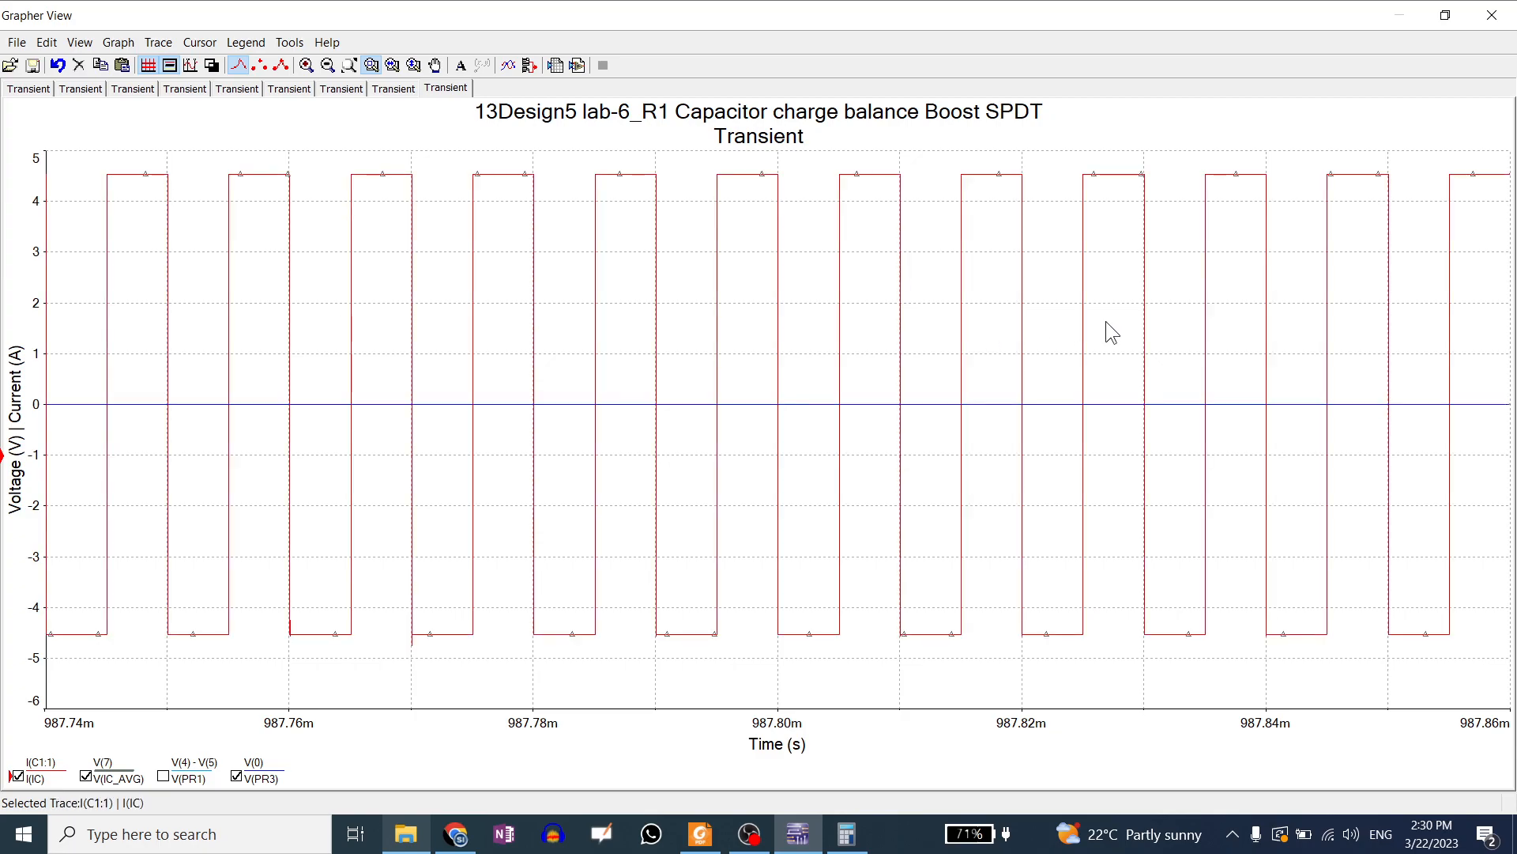
Measure the positive and negative levels of I(IC) with cursors at about 987.777 and 987.783 ms, keeping the readout clear of the legend.
left_click_drag(454, 162, 618, 672)
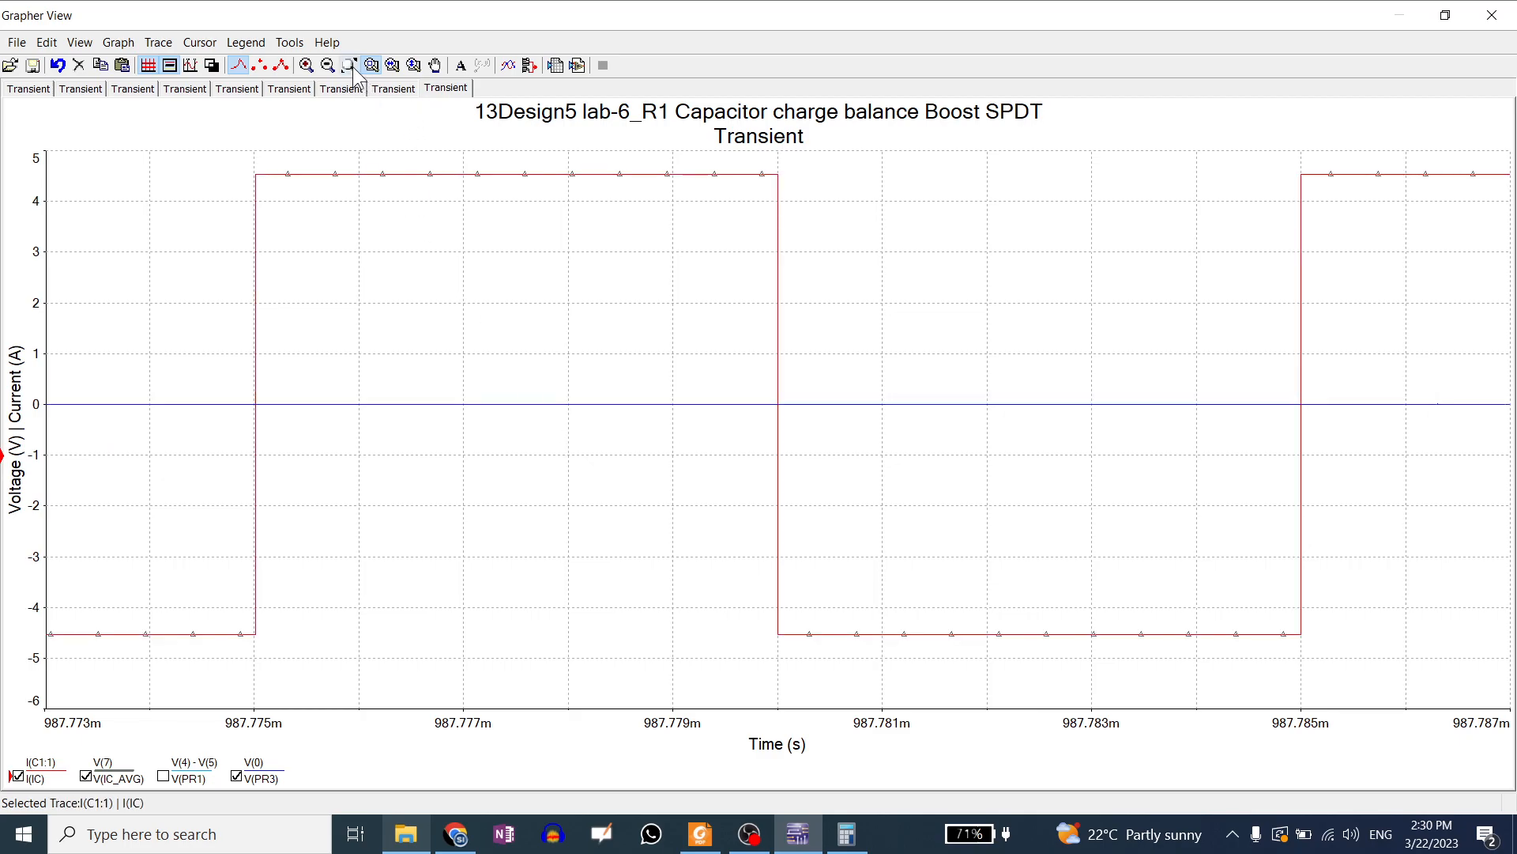
left_click(193, 65)
left_click_drag(85, 152, 1050, 189)
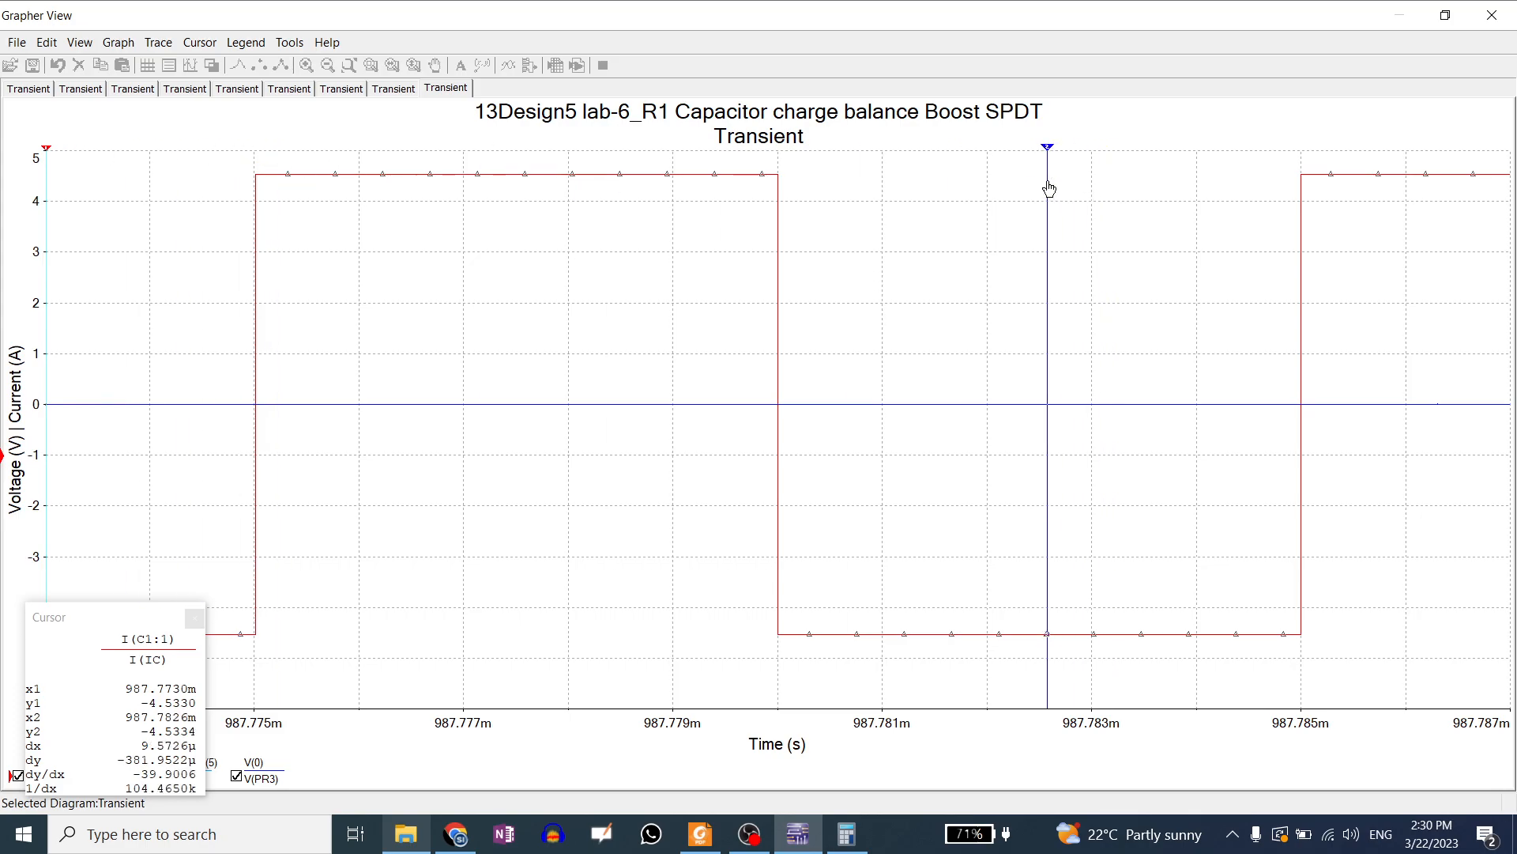
left_click_drag(47, 150, 484, 152)
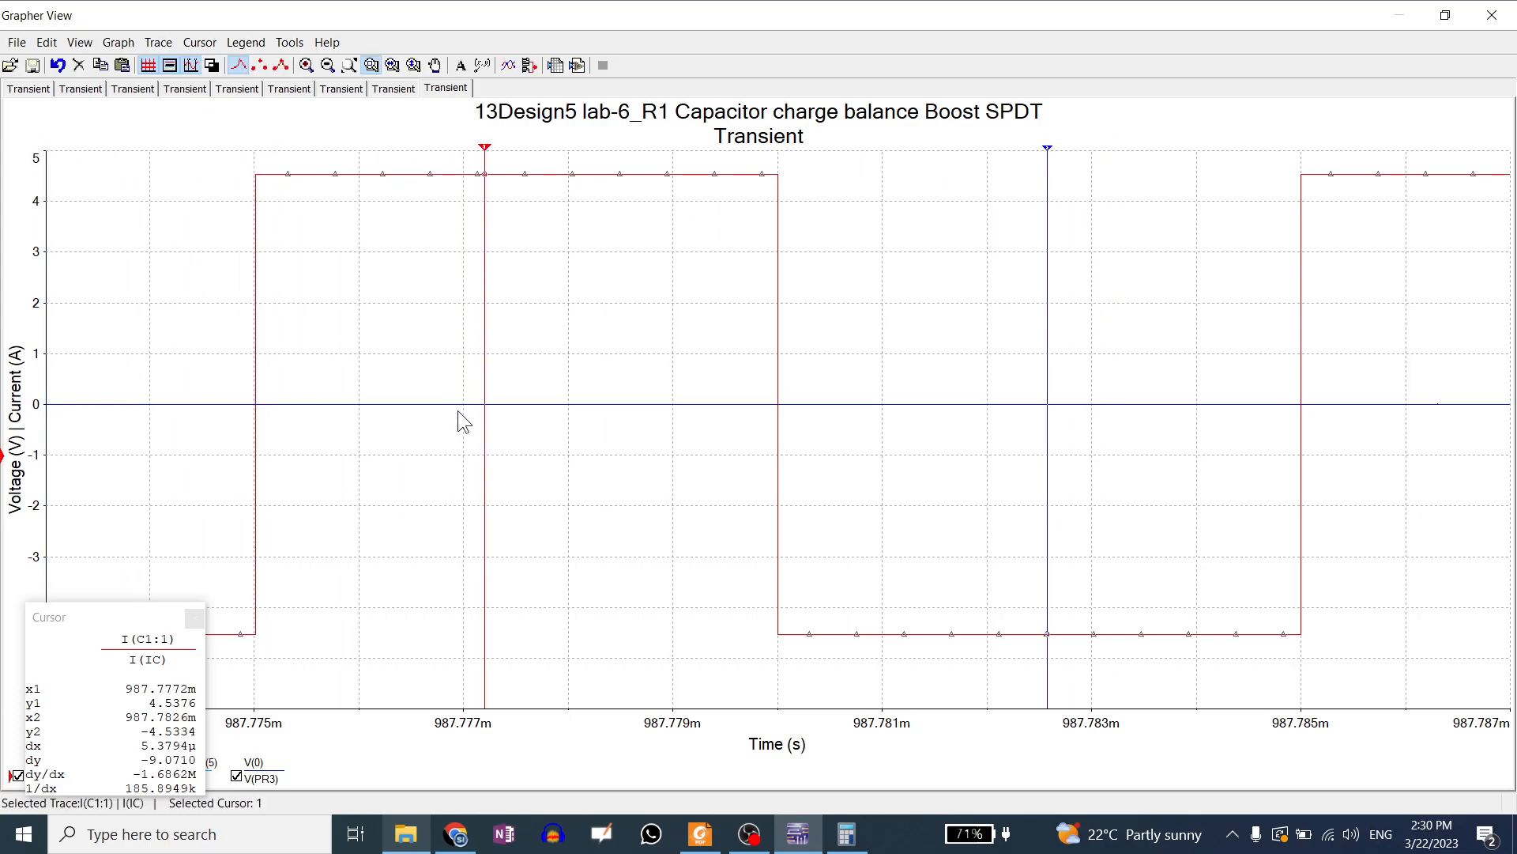
left_click_drag(122, 619, 144, 287)
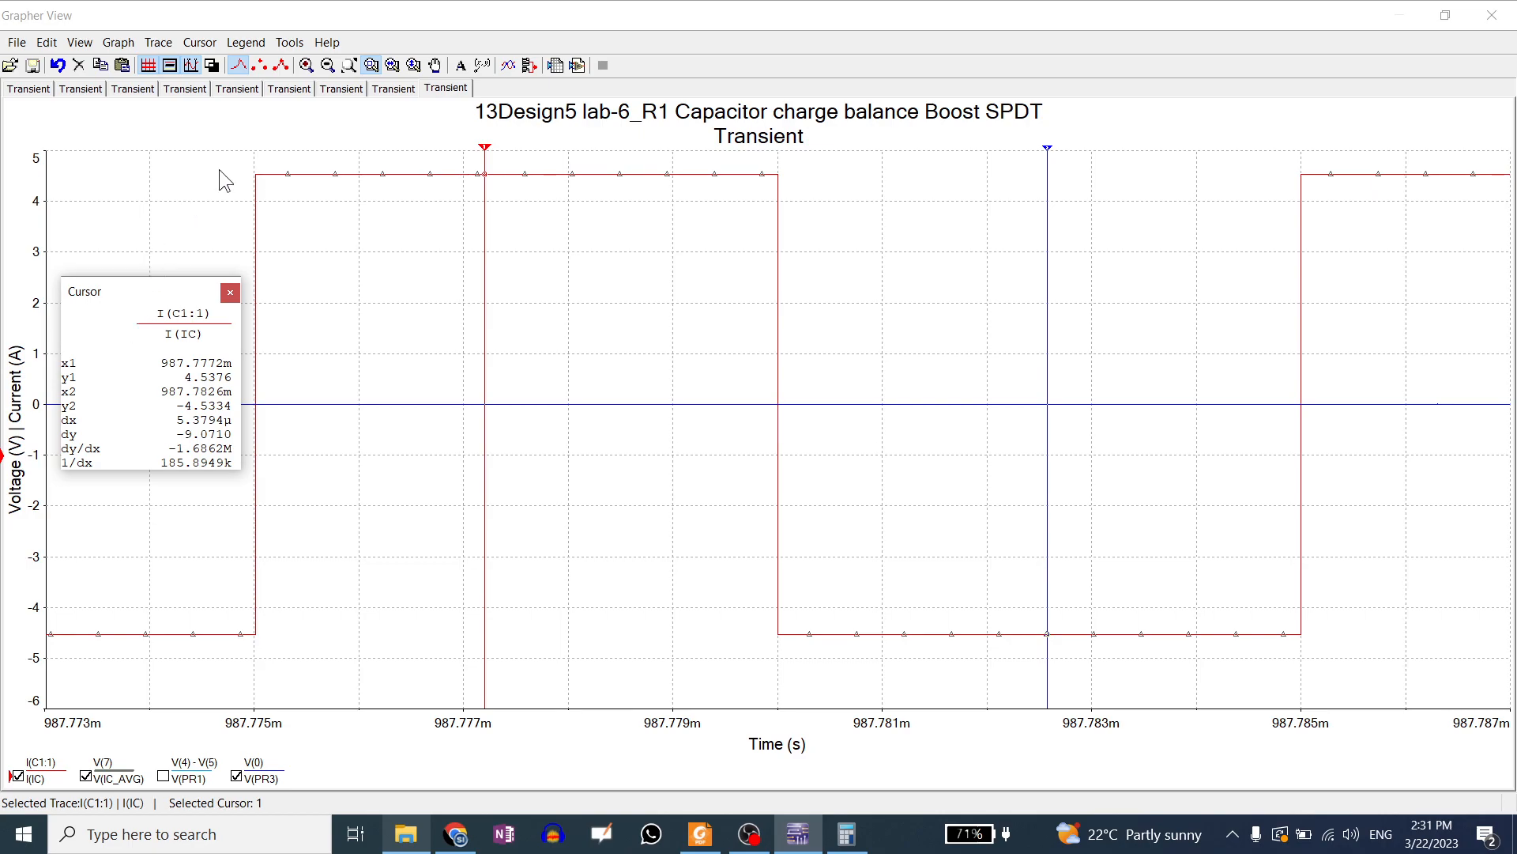
Restore the full time range and zoom into the capacitor current waveform at about 187.090 to 187.125 ms.
left_click(349, 64)
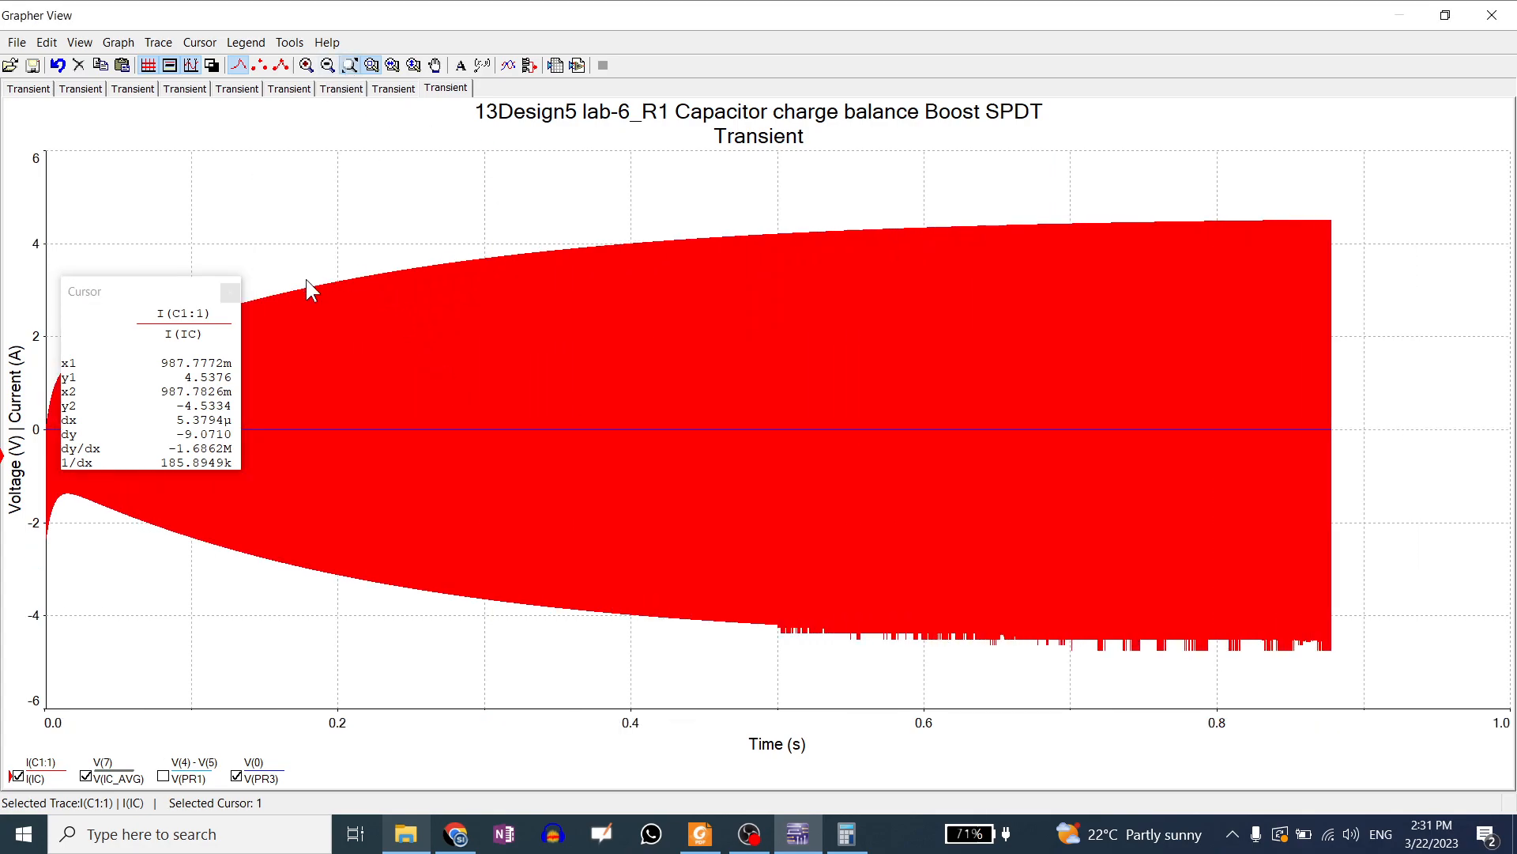
left_click_drag(318, 271, 333, 581)
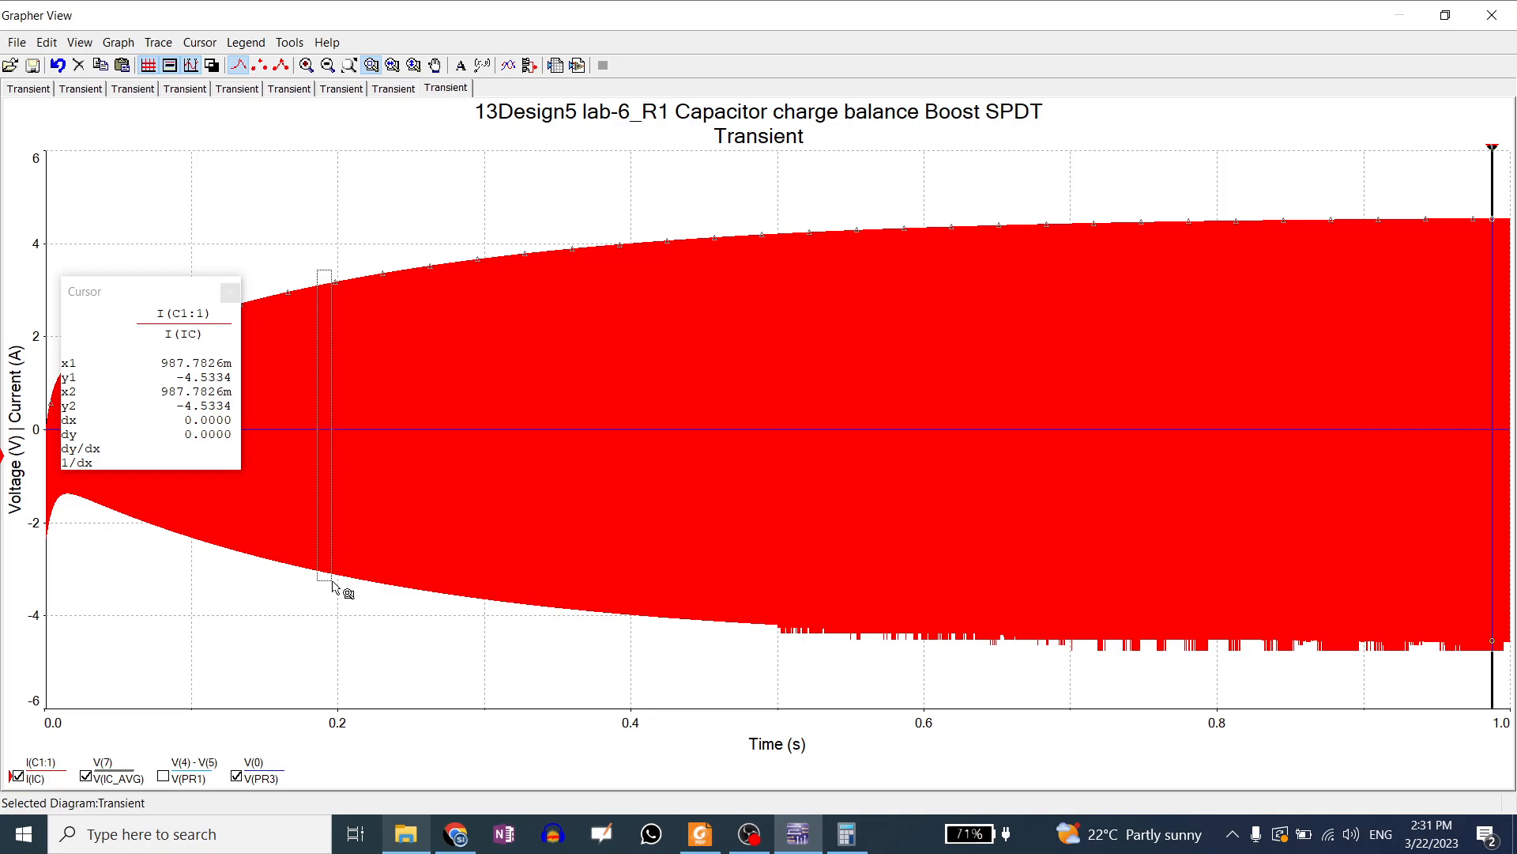
left_click_drag(333, 583, 333, 585)
left_click_drag(324, 174, 382, 681)
left_click_drag(351, 168, 470, 696)
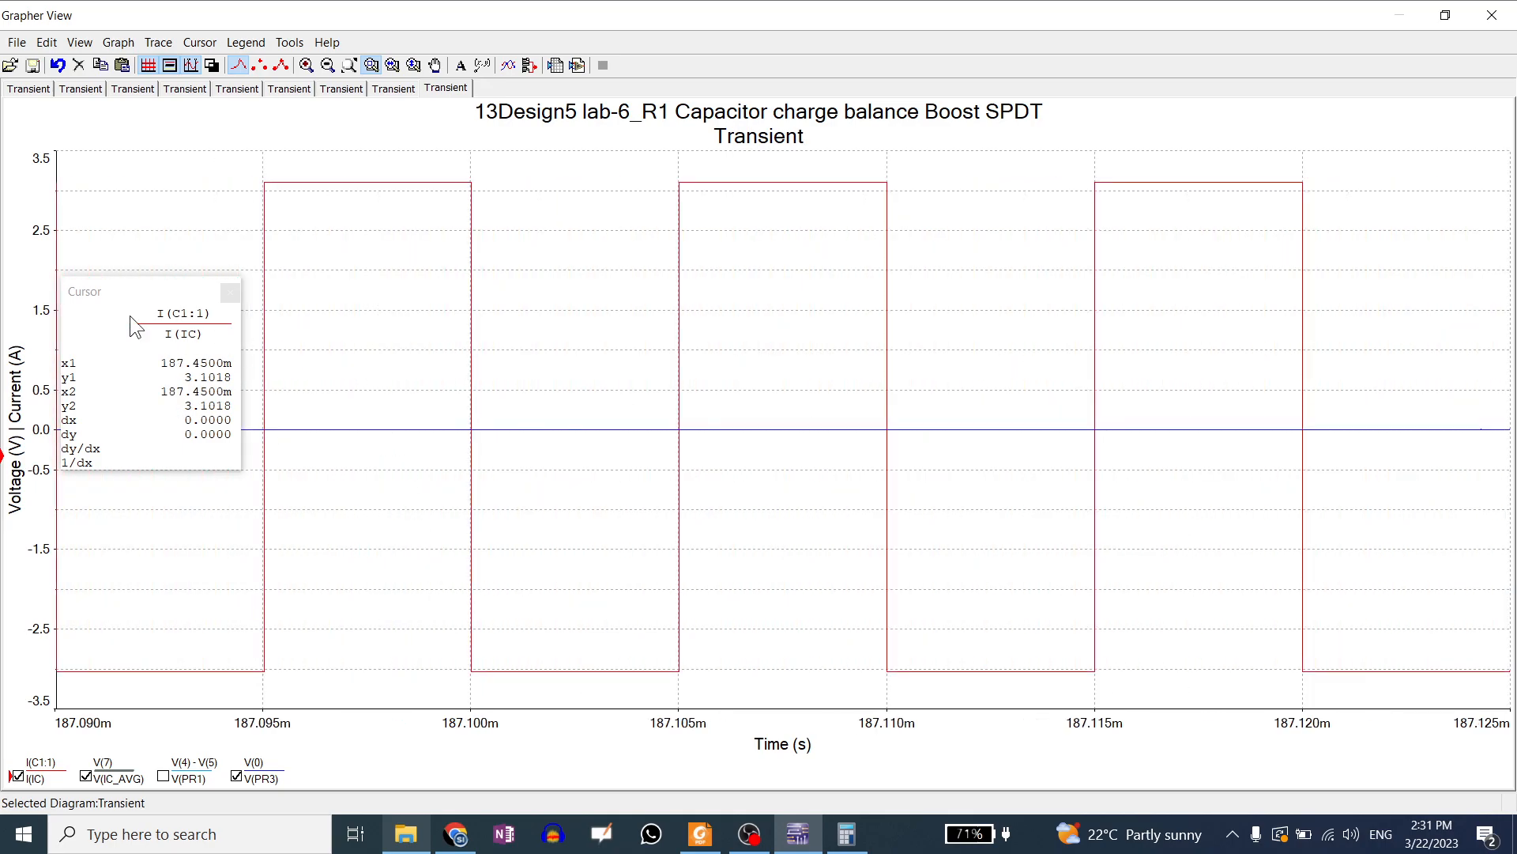
Measure the positive and negative levels of I(IC) with cursors at about 187.097 and 187.102 ms, and reposition the cursor readout.
left_click(62, 152)
left_click(191, 68)
left_click(192, 68)
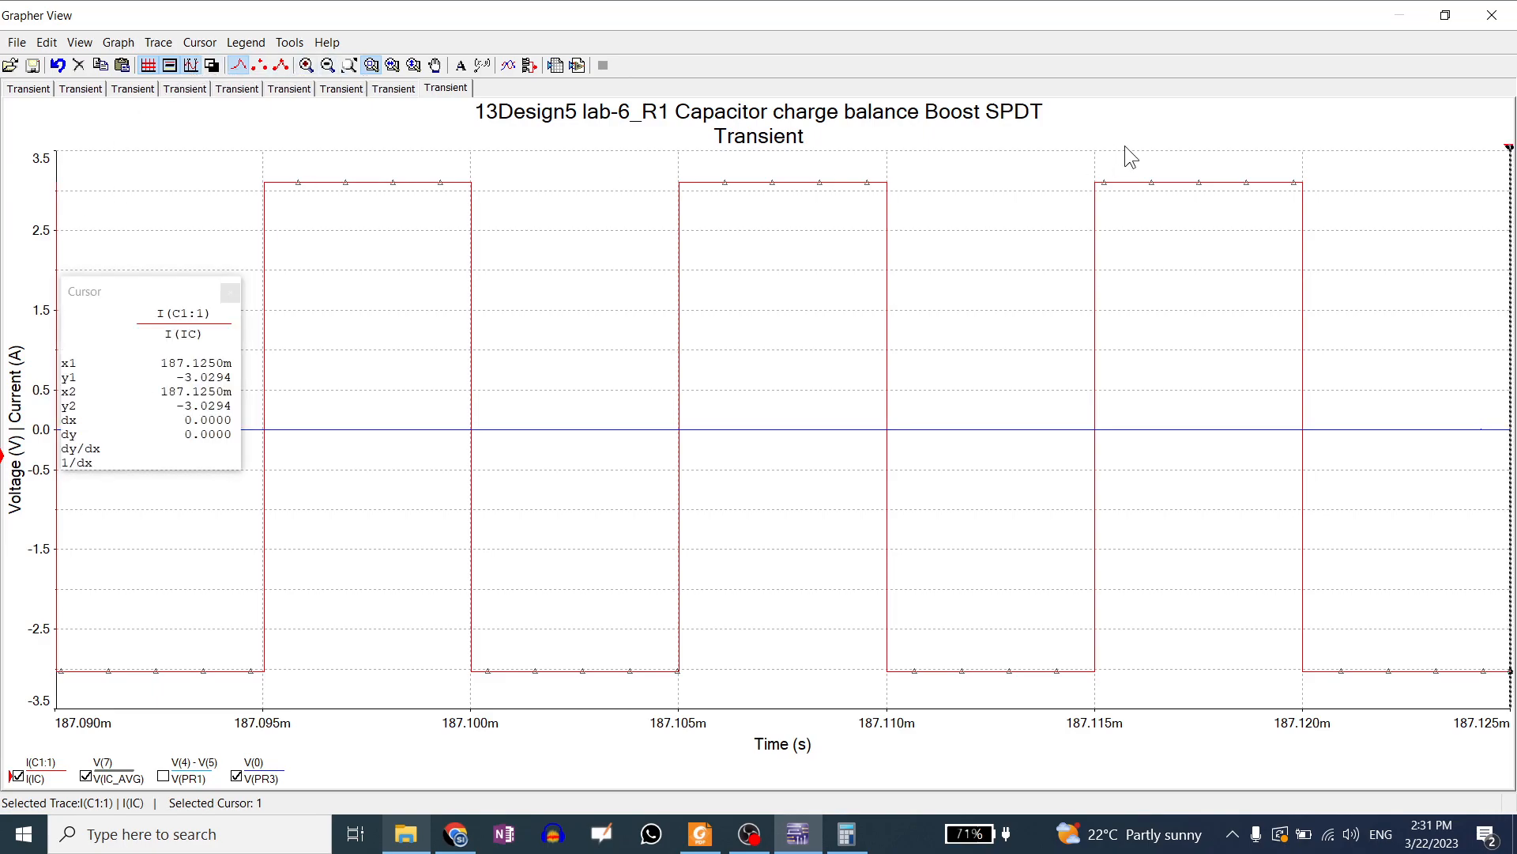
left_click_drag(1510, 149, 566, 148)
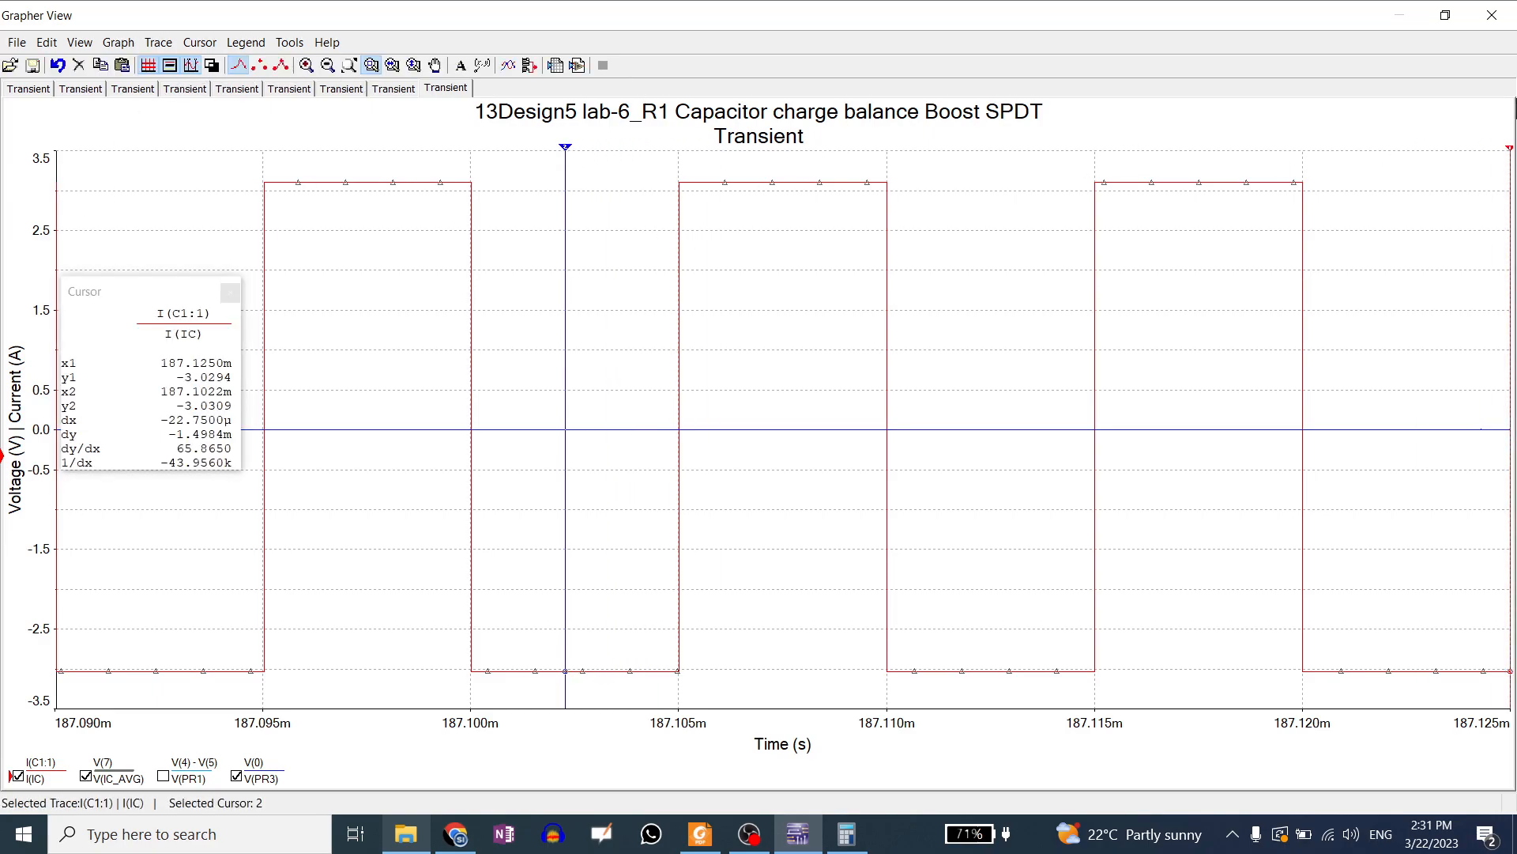
left_click_drag(1509, 148, 359, 156)
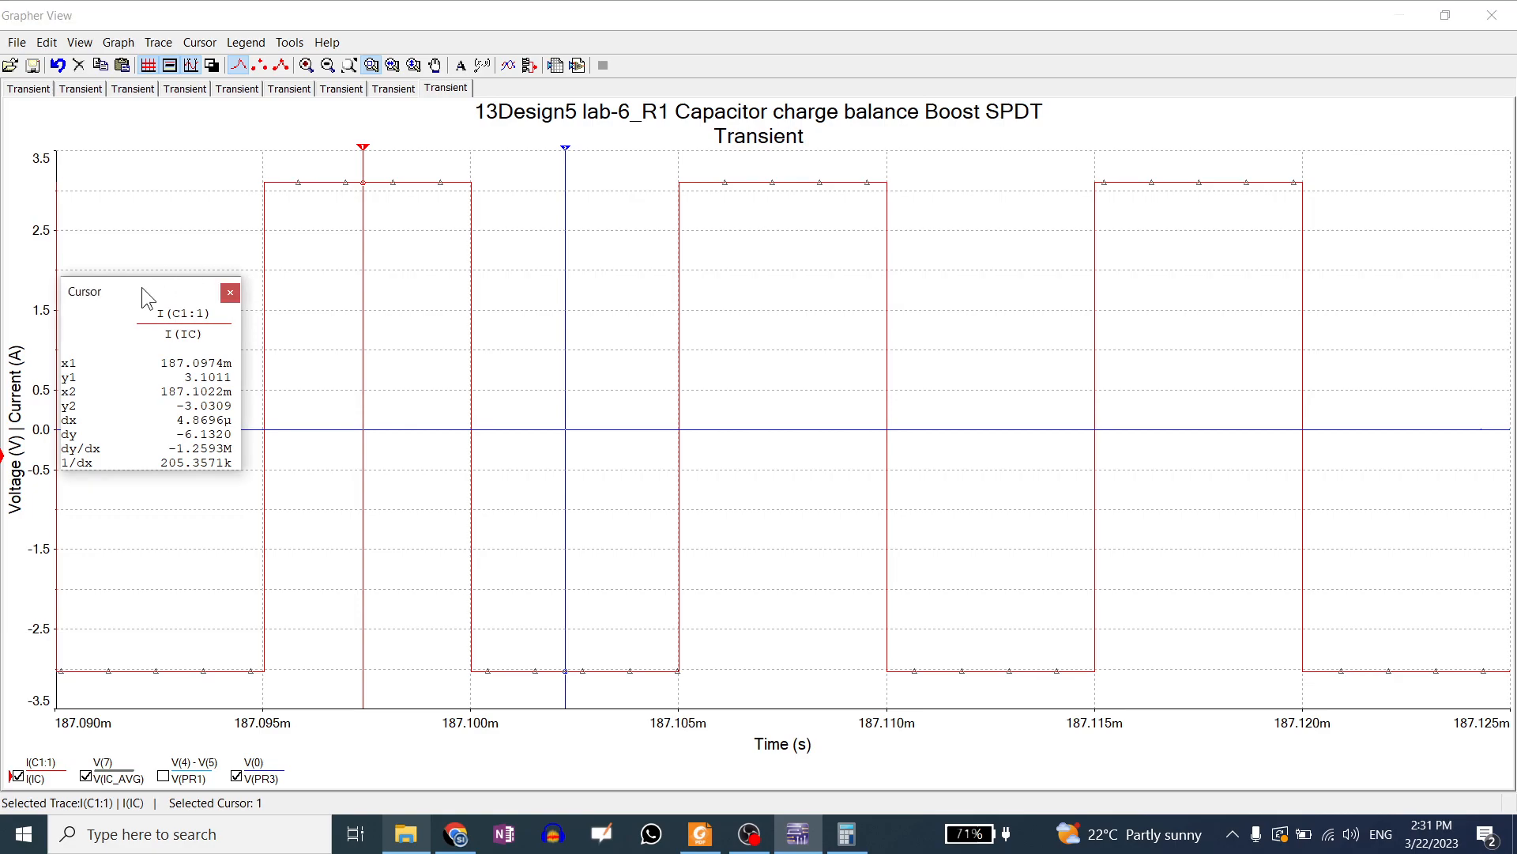
left_click_drag(140, 287, 272, 225)
Hide the I(IC) and V(PR3) traces and fit the graph to the V(IC_AVG) waveform over the full time range.
left_click(349, 65)
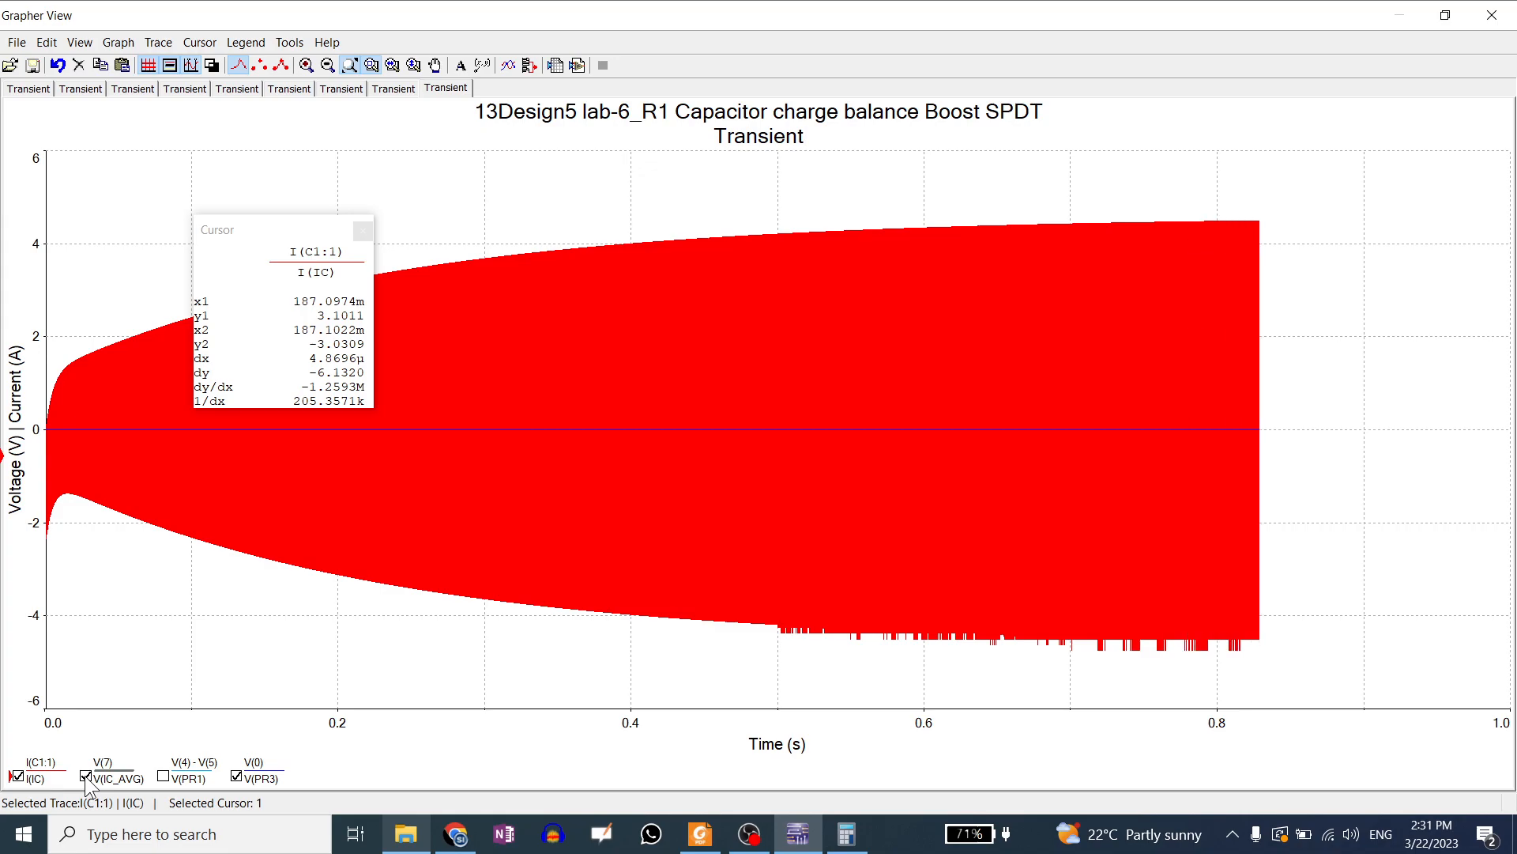
left_click(24, 782)
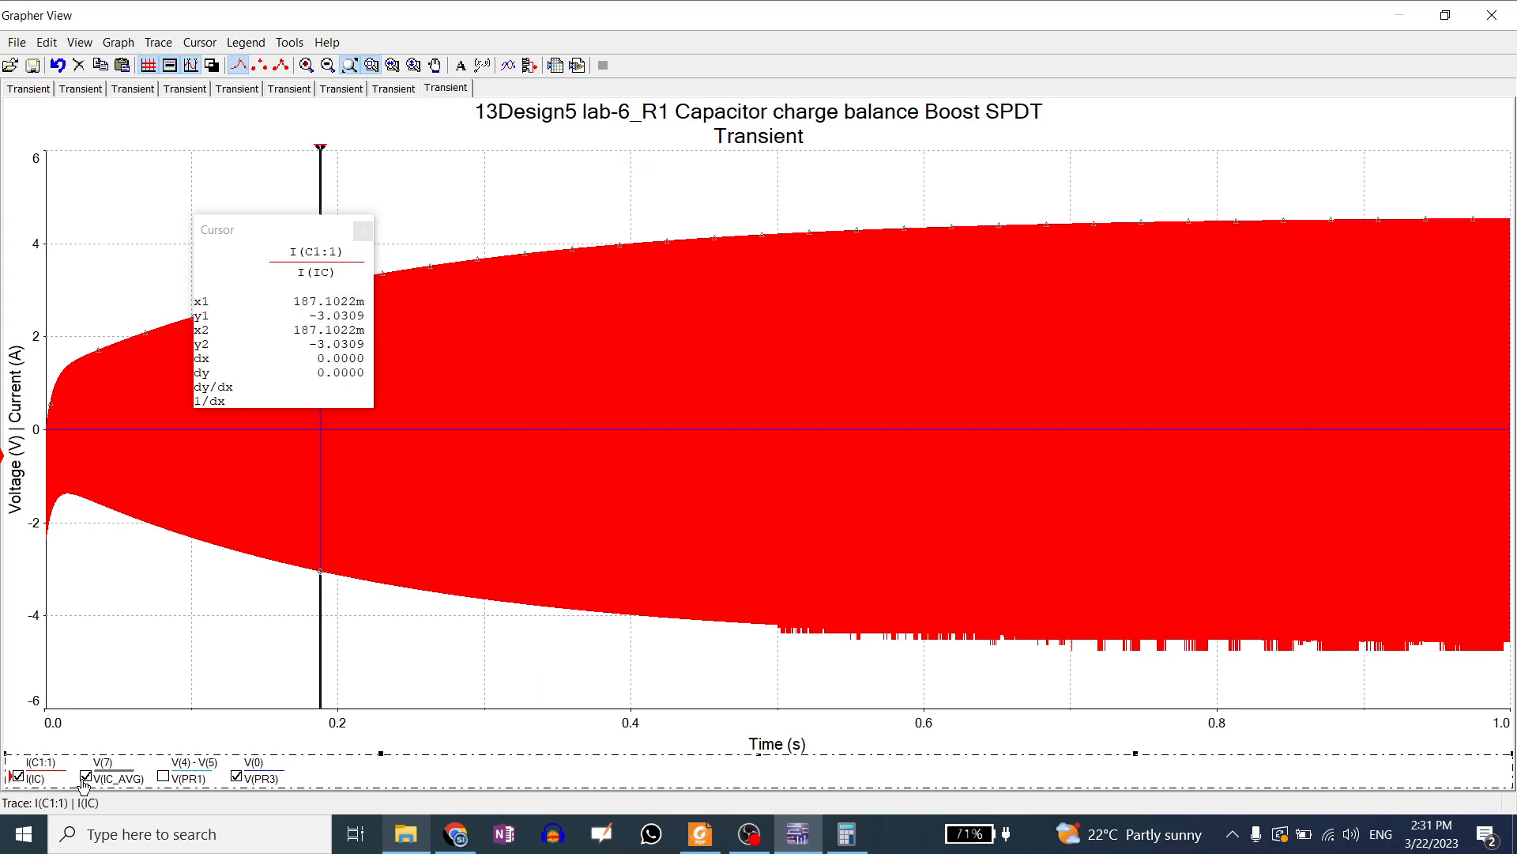
left_click(19, 778)
left_click(19, 777)
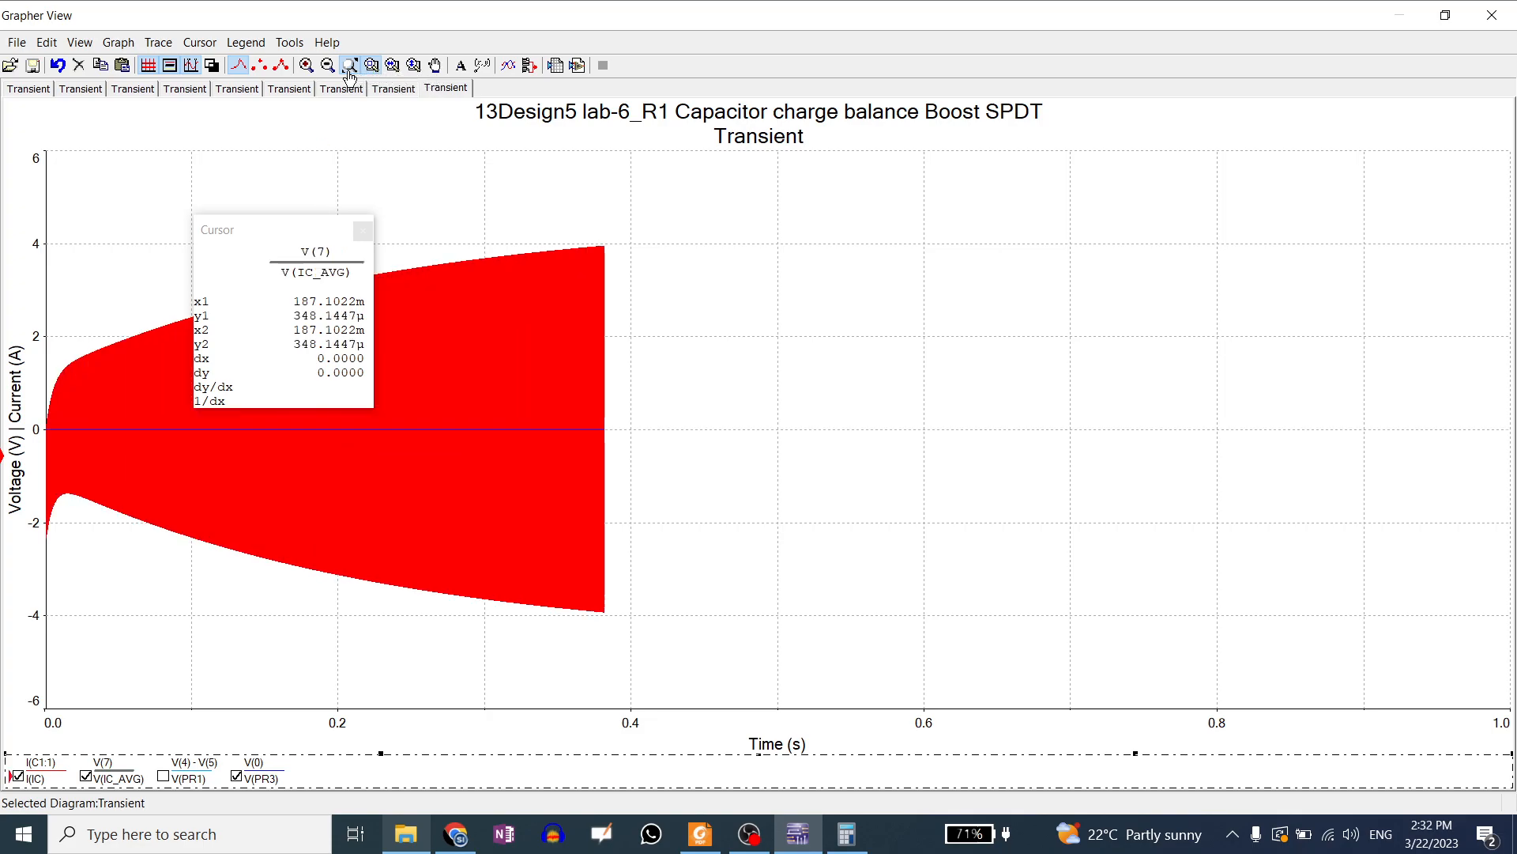
left_click(21, 783)
left_click(19, 778)
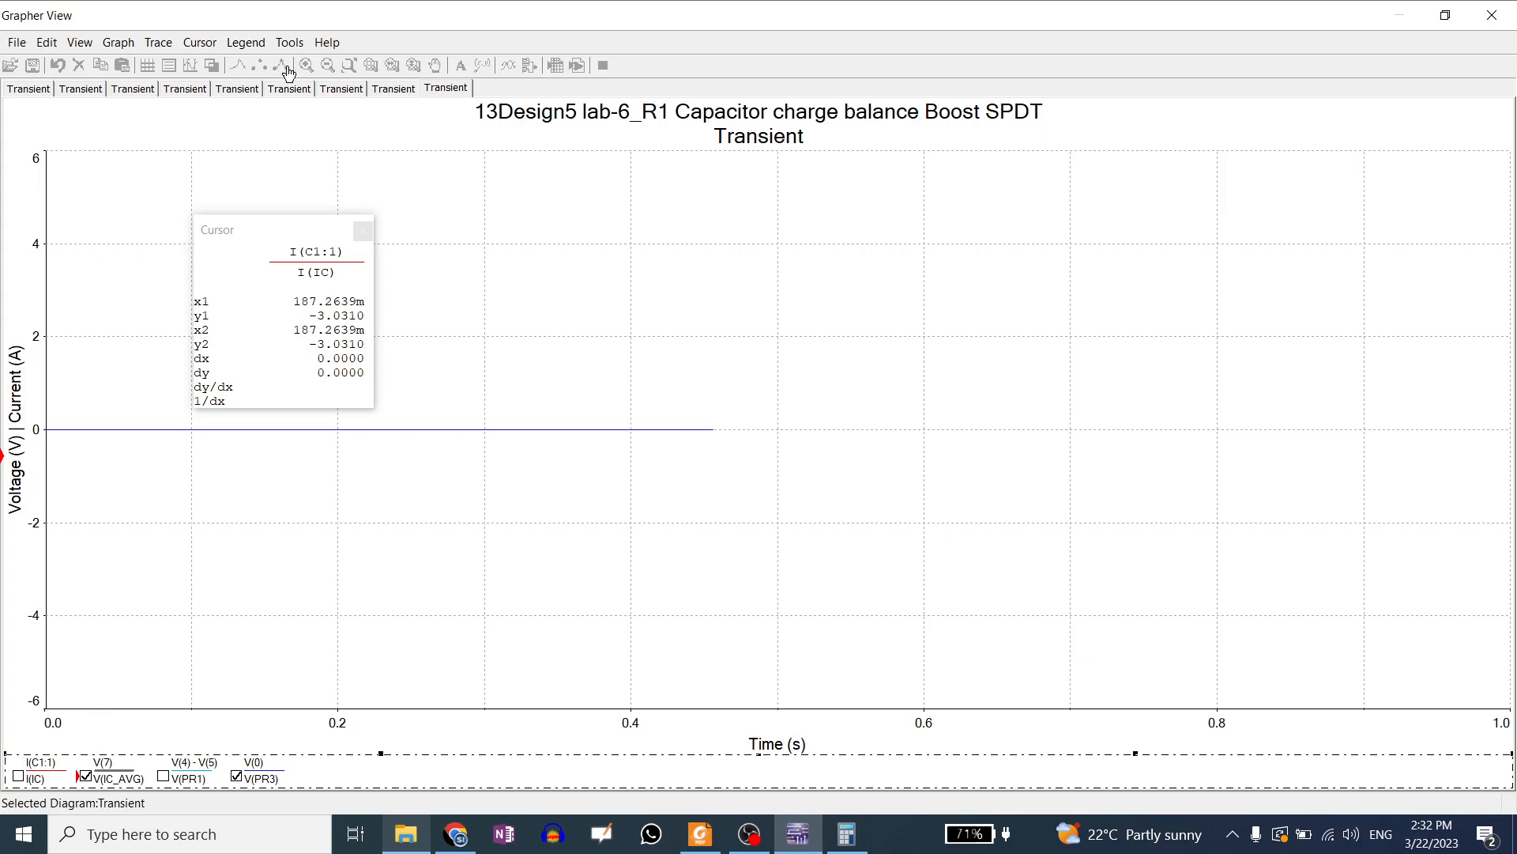
left_click(141, 779)
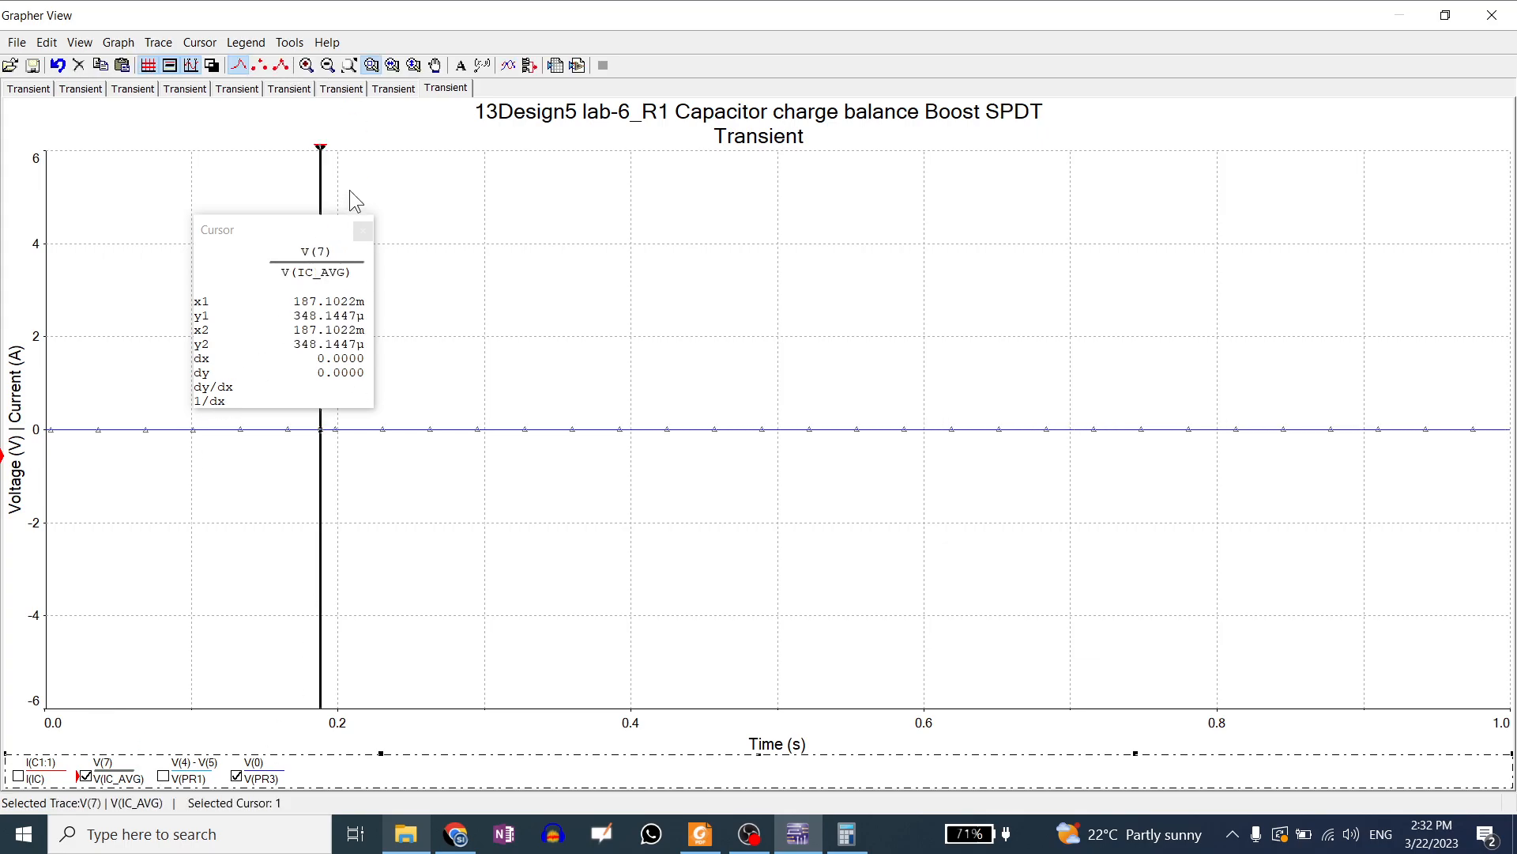
left_click(350, 65)
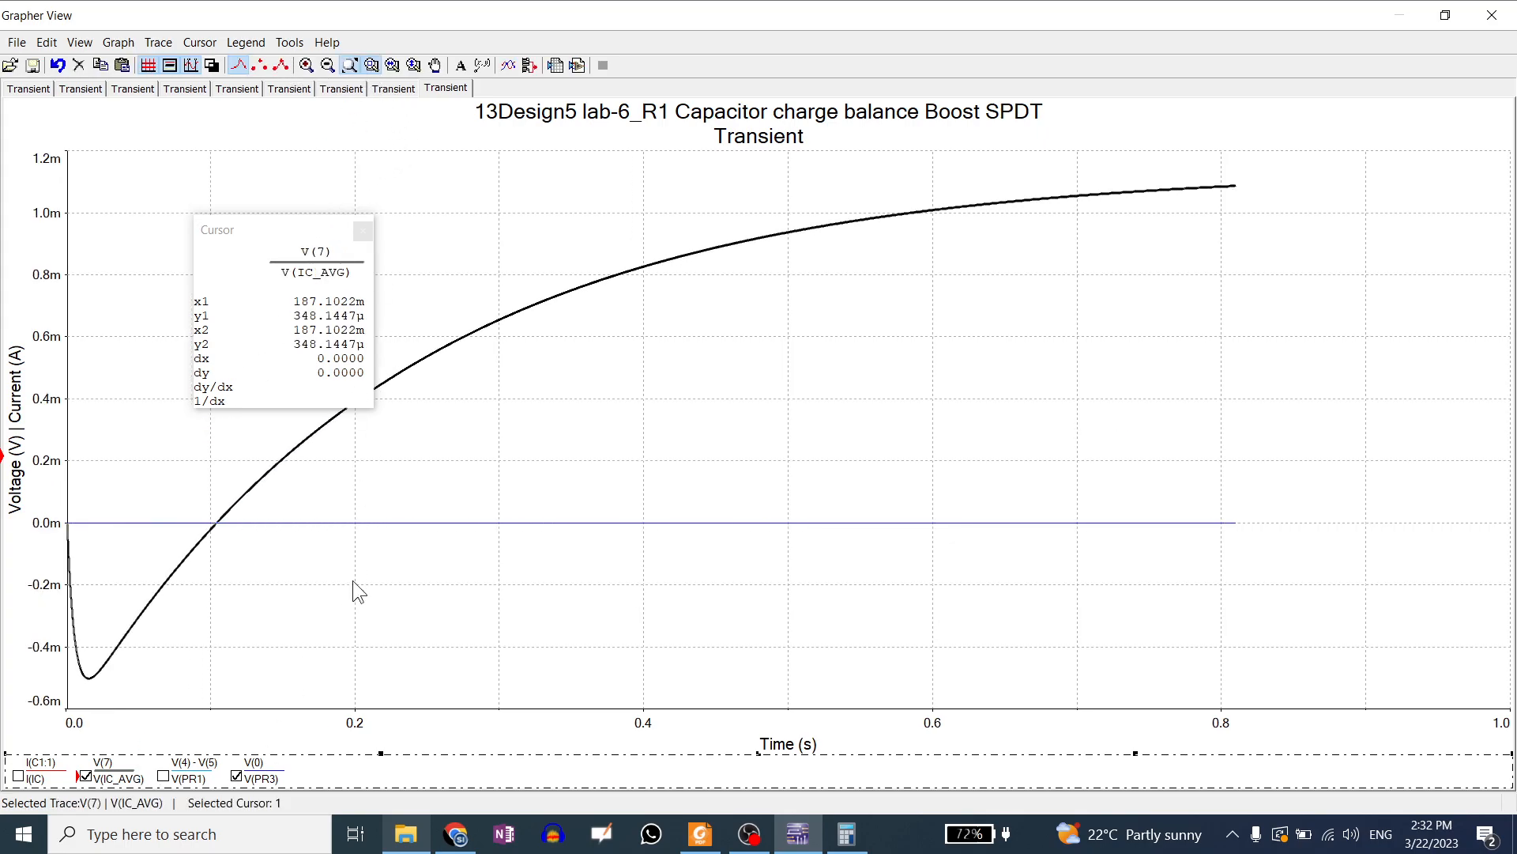
left_click(236, 778)
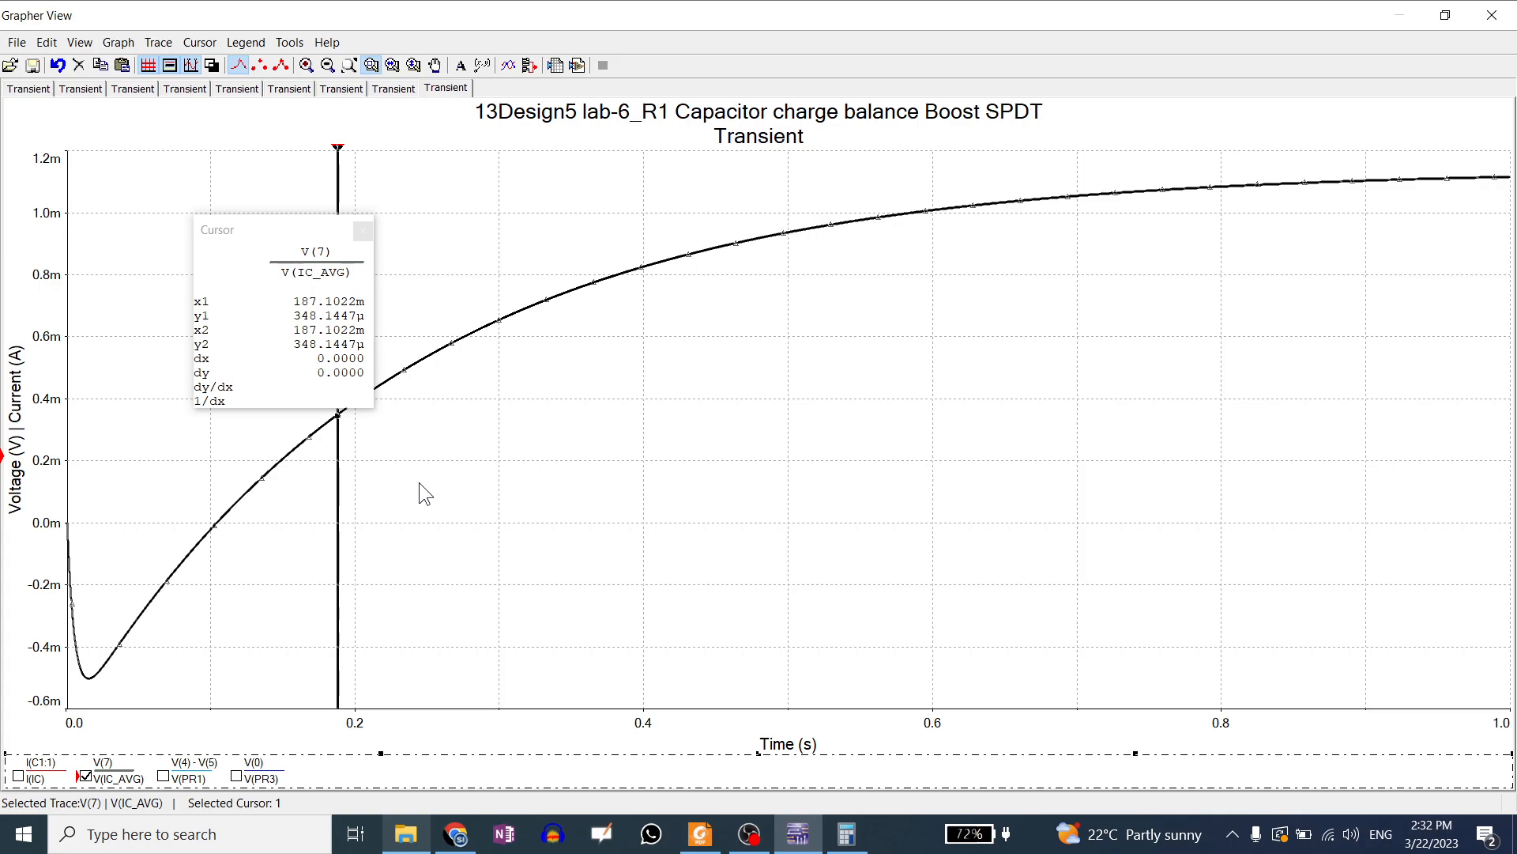
Shrink the graph window and move it aside to examine the IC and IC_AVG probes in the circuit, then bring it back over the schematic.
left_click(1438, 24)
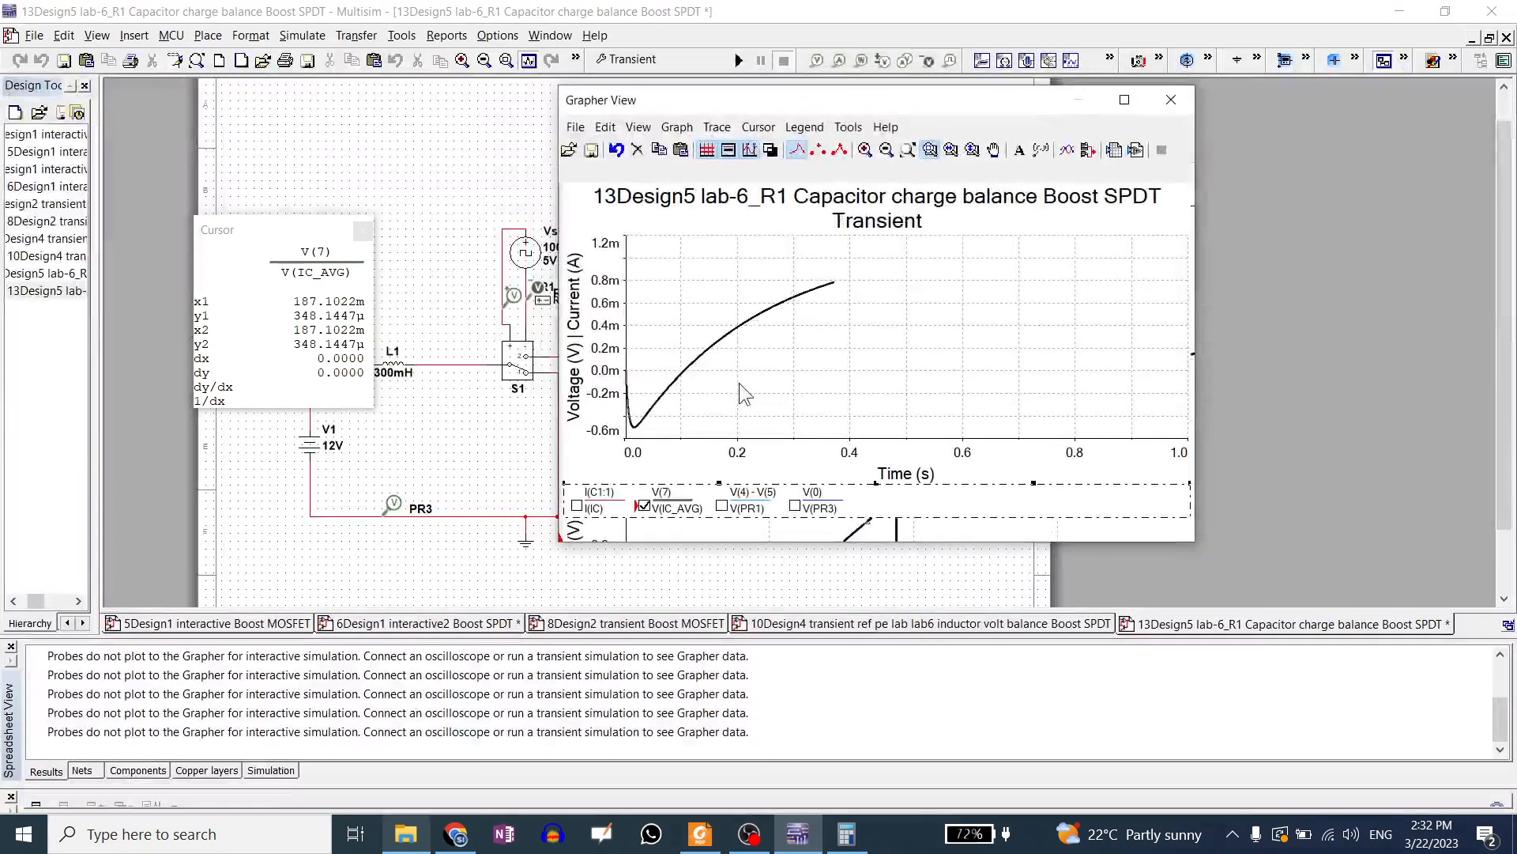
left_click_drag(742, 103, 1218, 114)
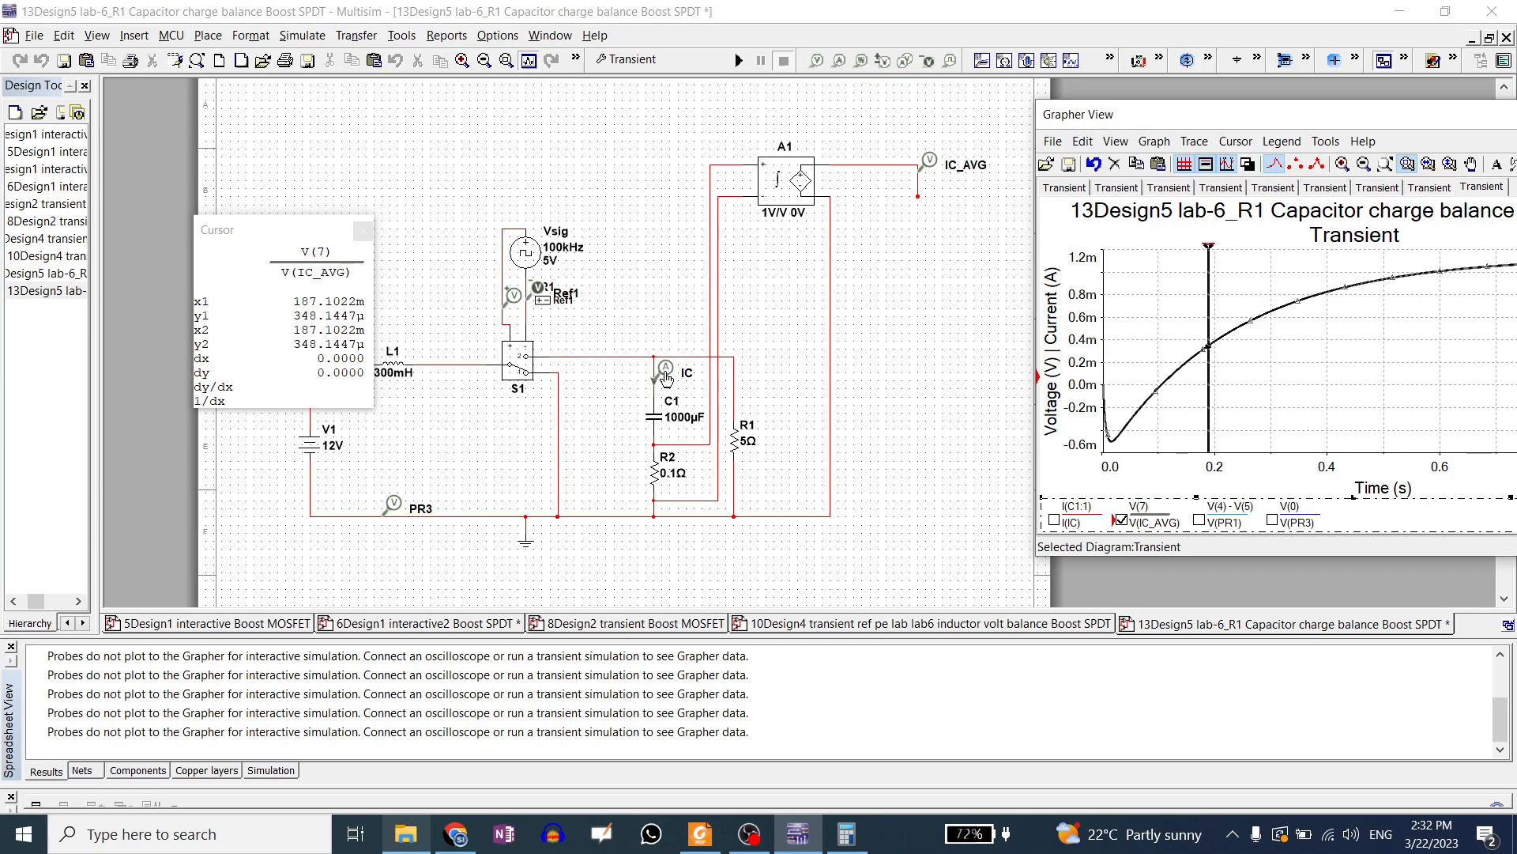
left_click(1422, 107)
left_click_drag(1387, 109, 969, 154)
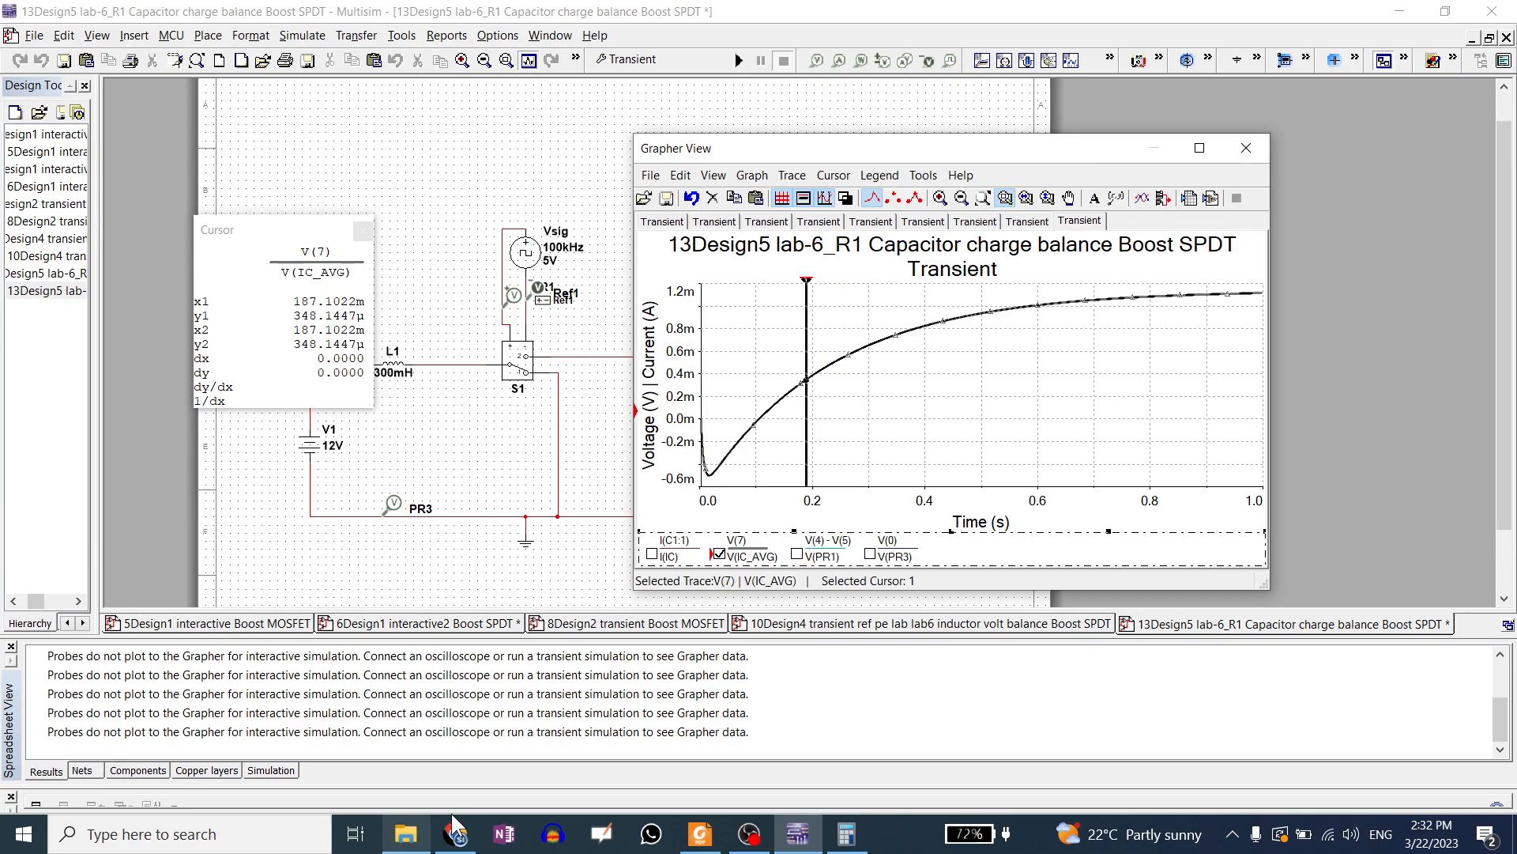
Switch to the Power Electronics Lab 4 page in Chrome and highlight "inductor volt balance" and "capacitor charge balance" in the first objective.
left_click(455, 831)
left_click(602, 376)
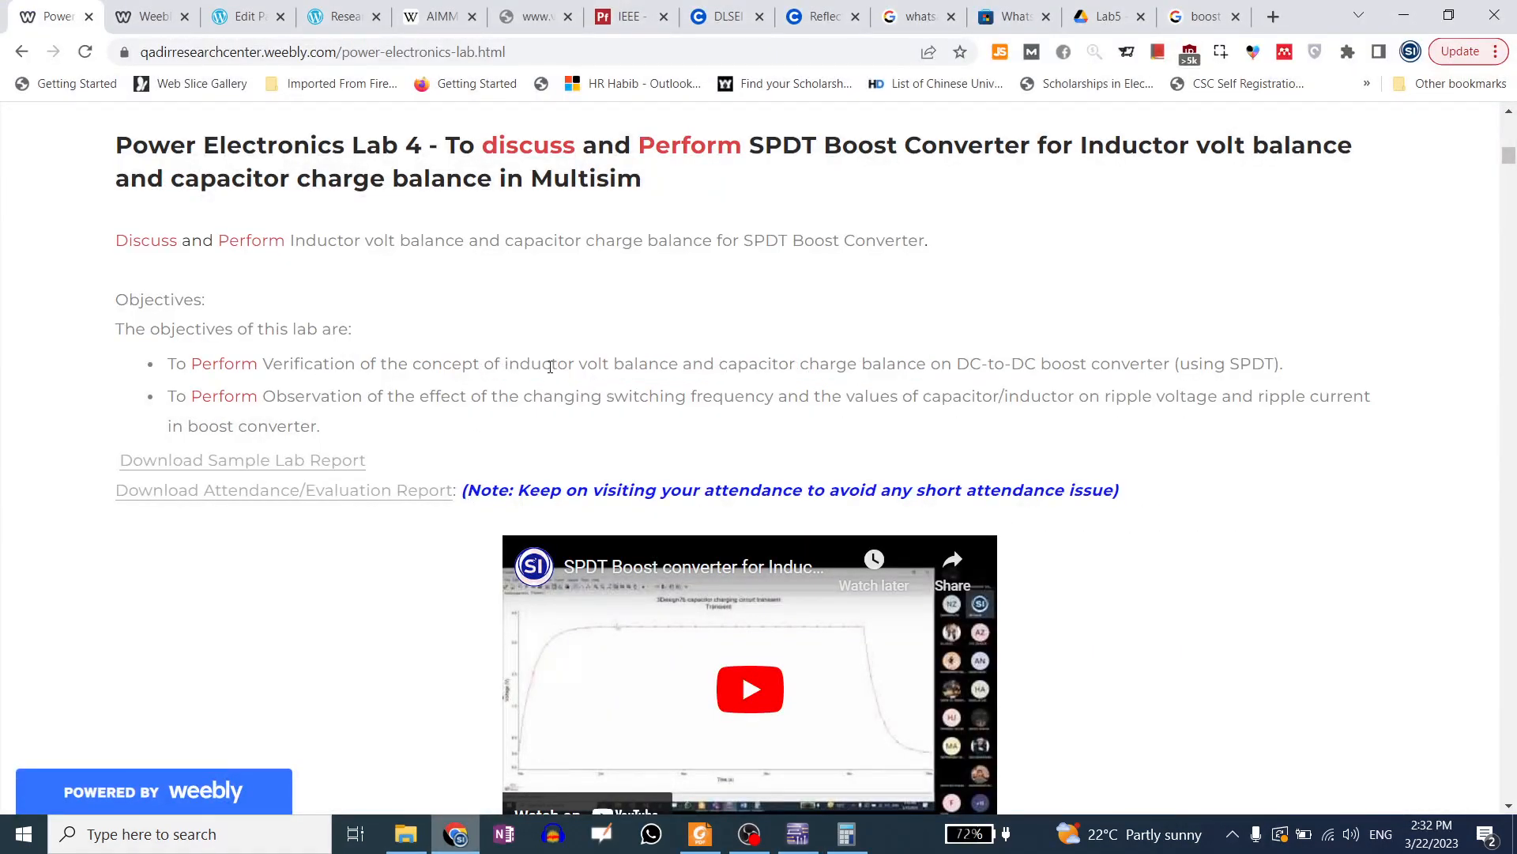
left_click_drag(505, 363, 634, 365)
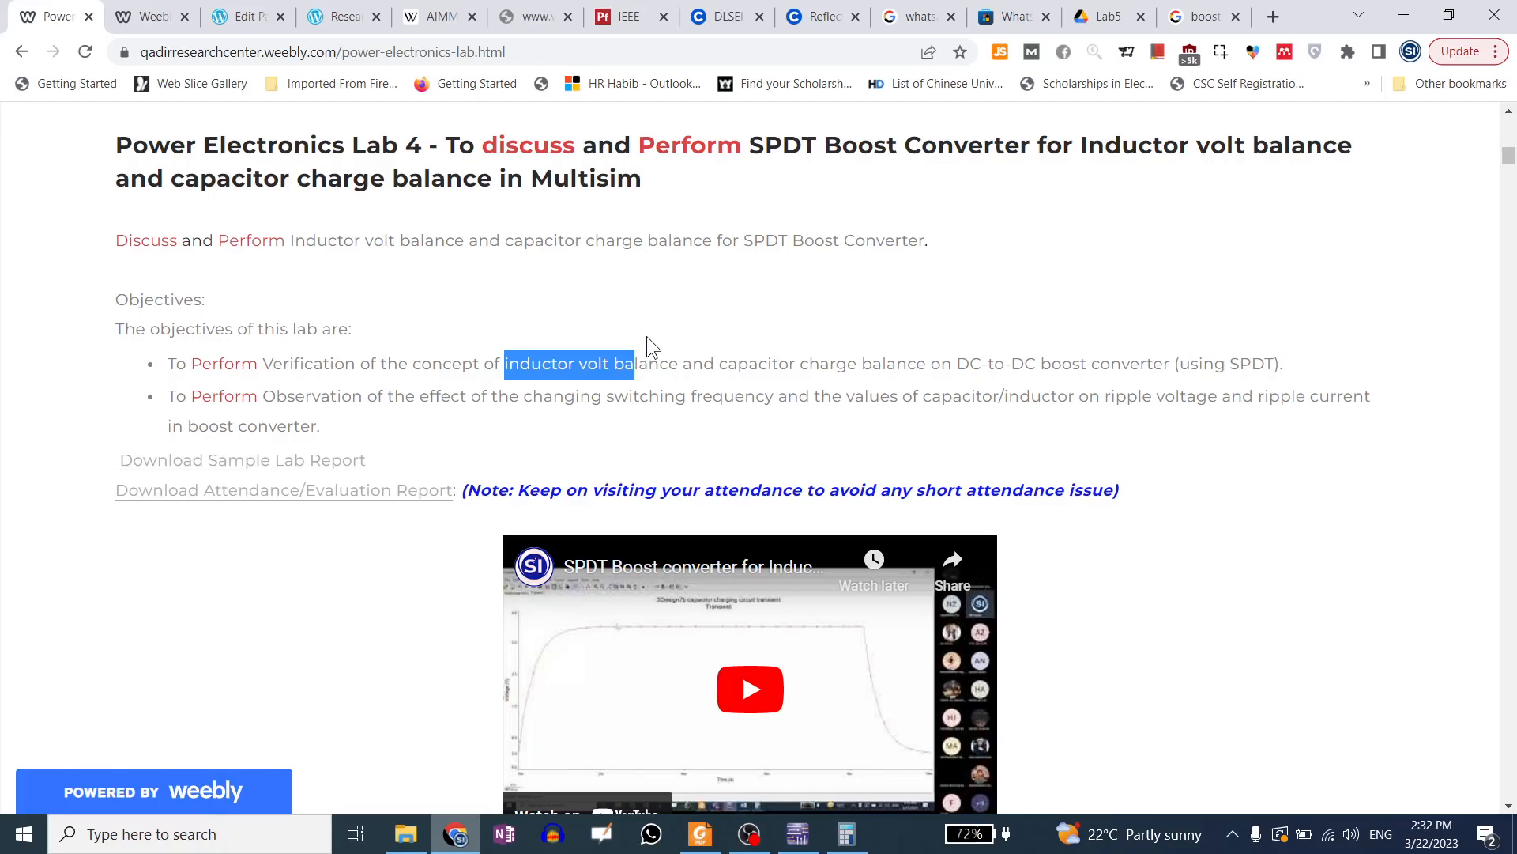
left_click_drag(506, 363, 679, 358)
left_click_drag(720, 366, 923, 366)
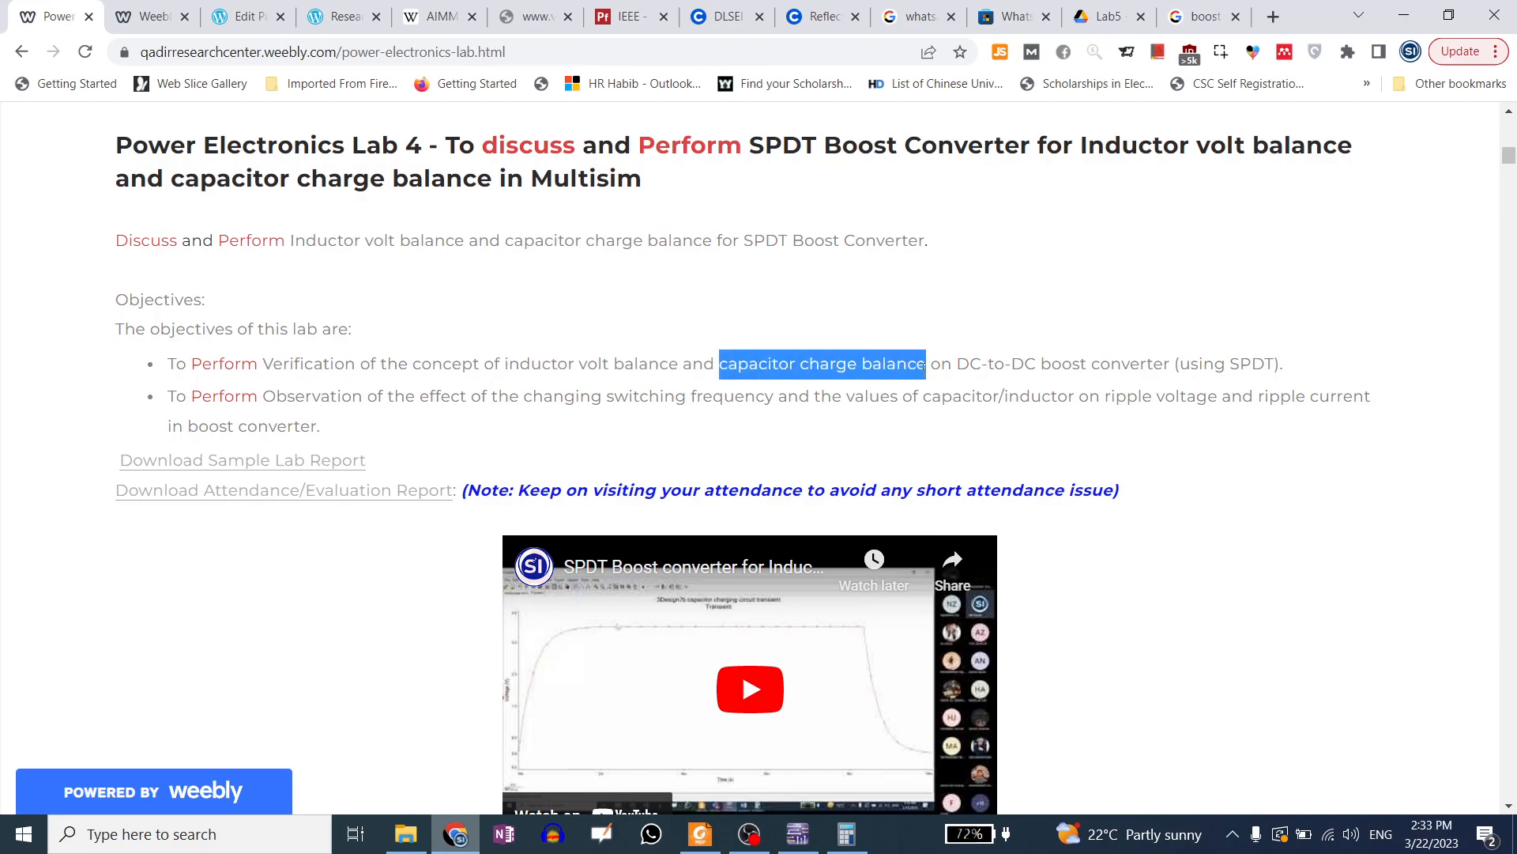